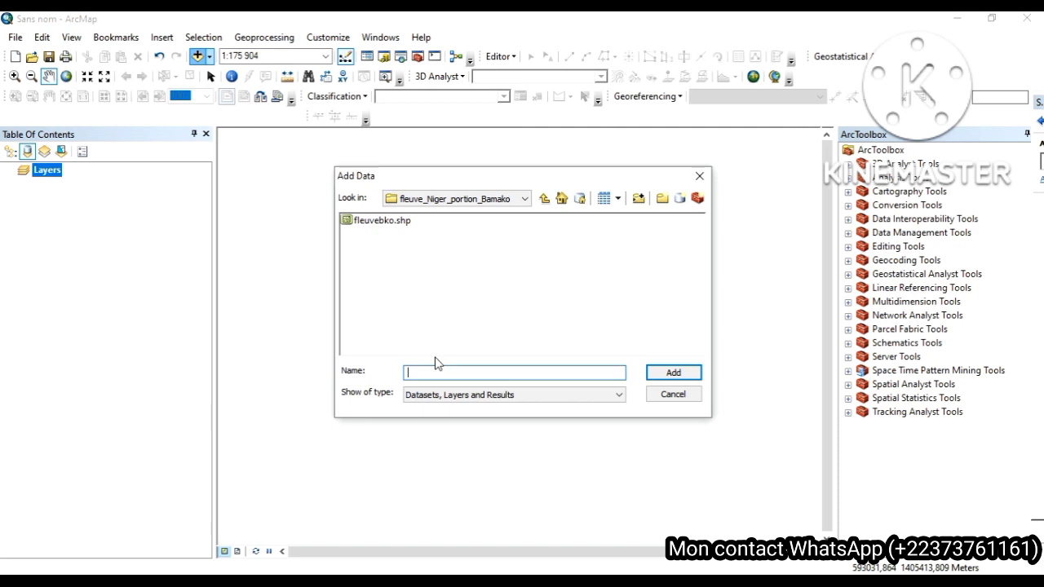
pyautogui.click(524, 204)
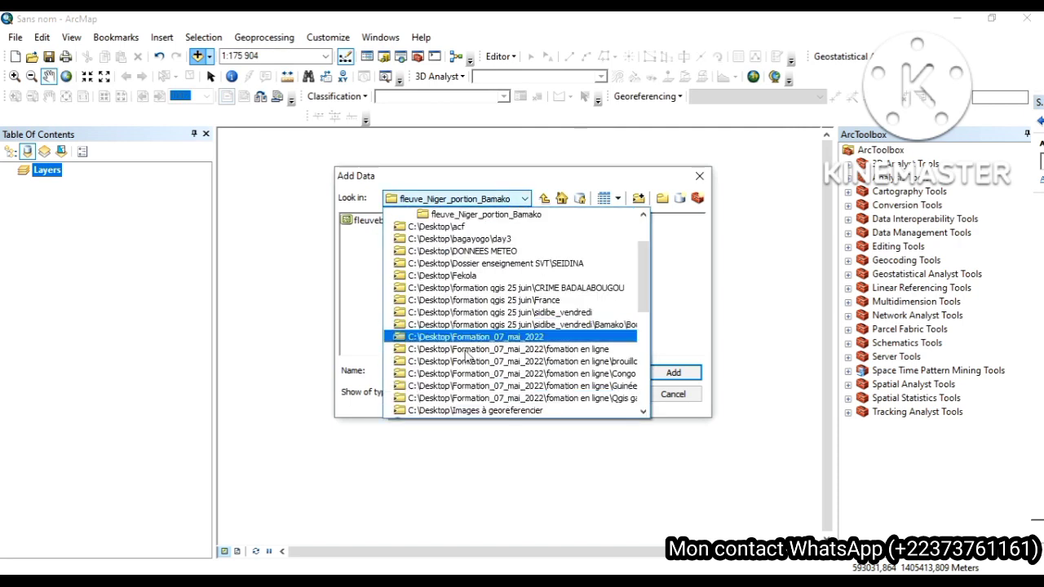
pyautogui.click(661, 300)
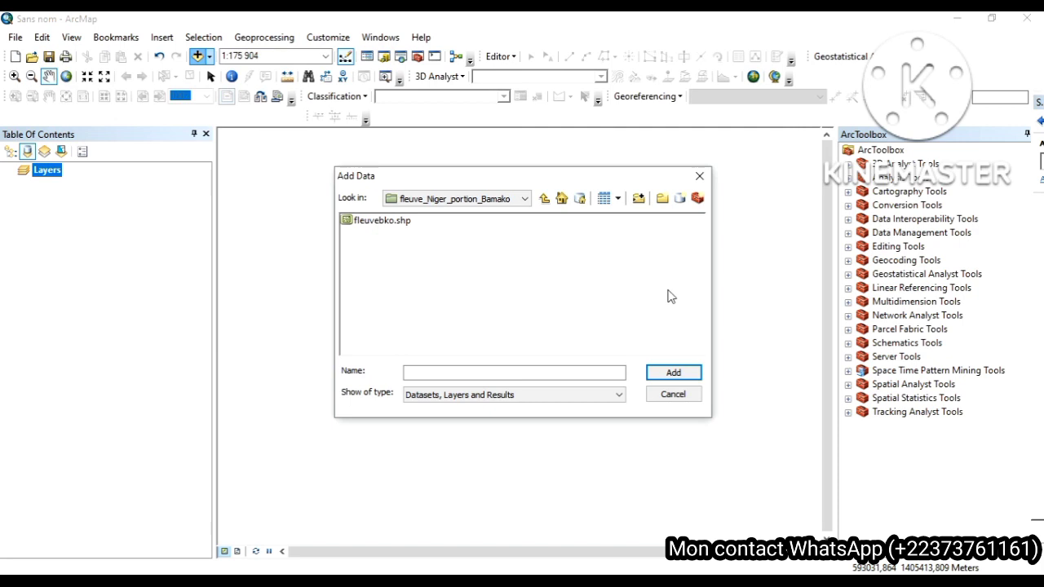
pyautogui.click(638, 200)
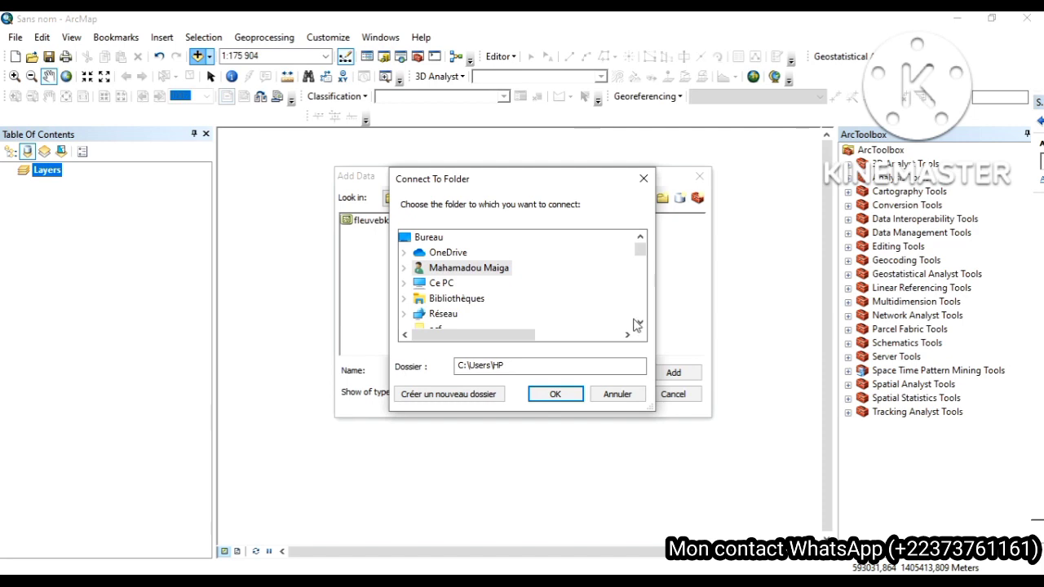
pyautogui.click(642, 323)
pyautogui.click(641, 323)
pyautogui.click(641, 322)
pyautogui.click(641, 323)
pyautogui.click(641, 322)
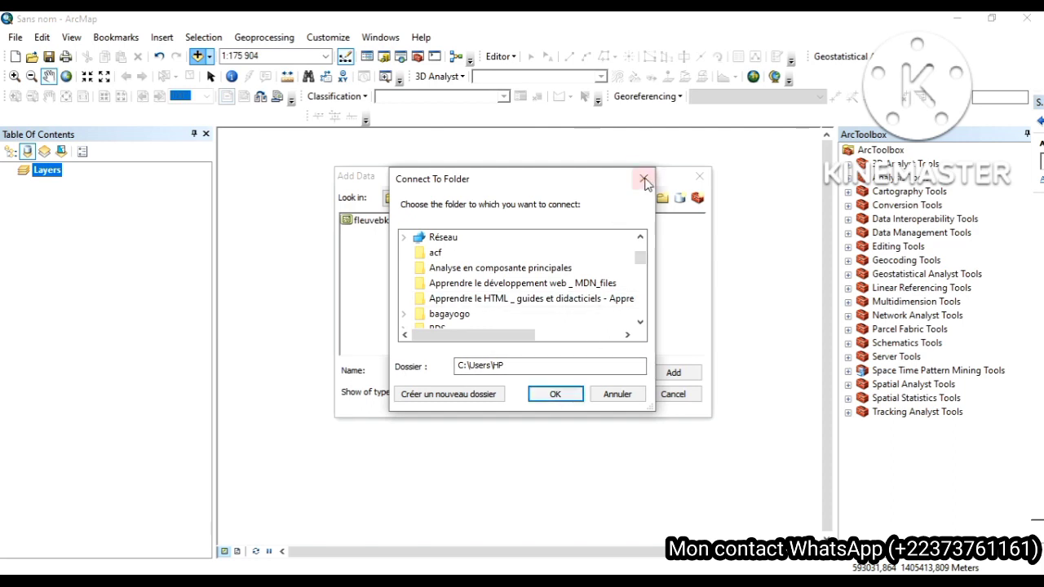
pyautogui.click(645, 179)
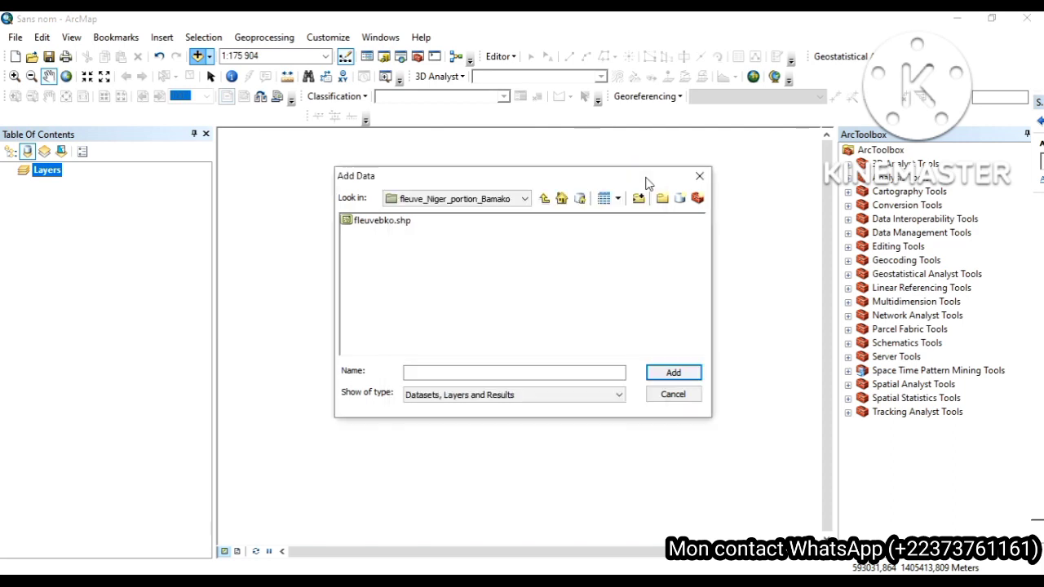
# - Add quartier.shp from the Quartier folder inside Données to the map
pyautogui.click(544, 199)
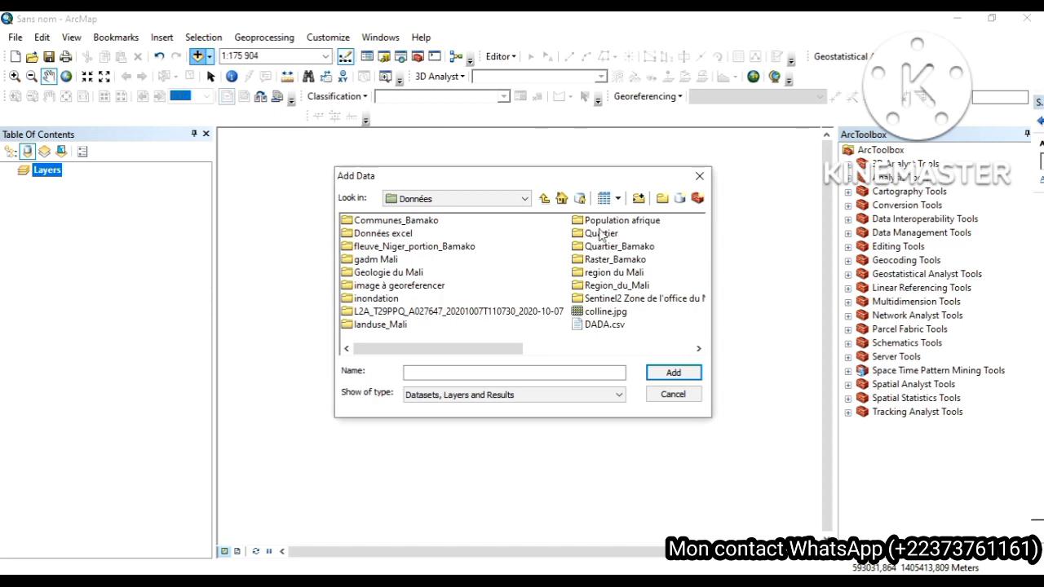
pyautogui.doubleClick(601, 234)
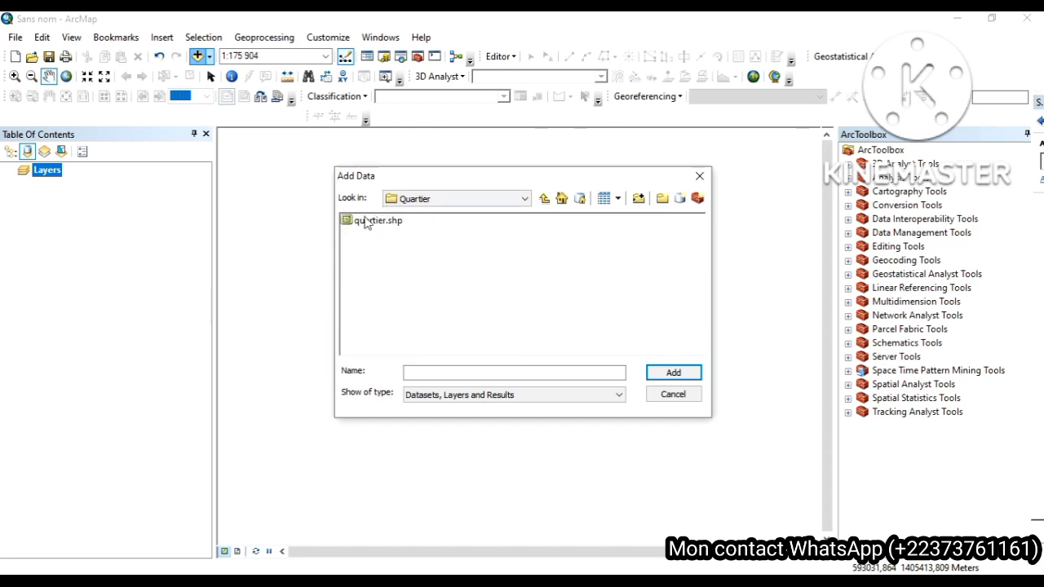
pyautogui.click(366, 221)
pyautogui.click(669, 373)
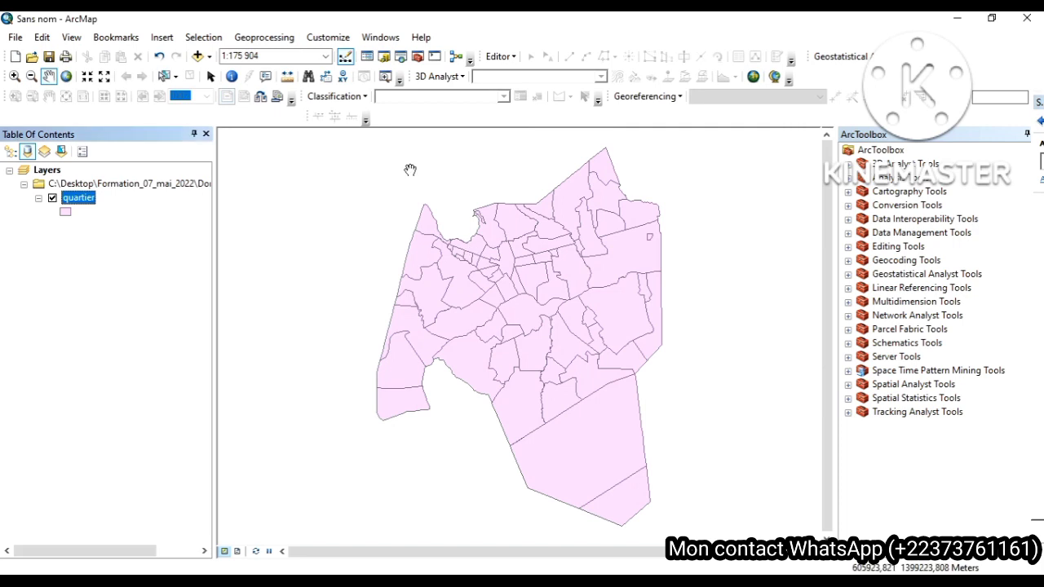
# - Add fleuvebko.shp from the fleuve_Niger_portion_Bamako folder inside Données to the map
pyautogui.click(197, 56)
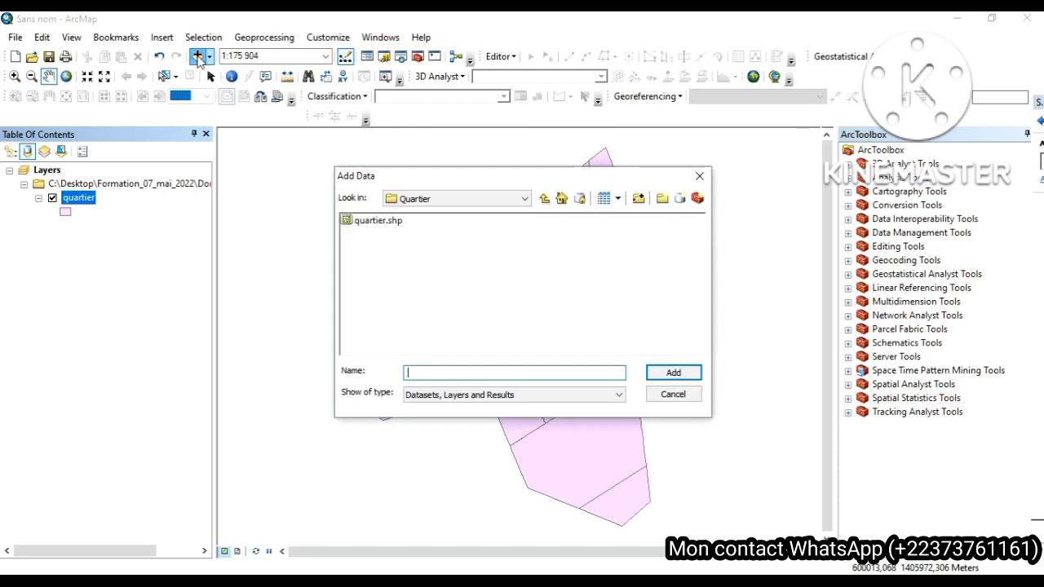
pyautogui.click(544, 199)
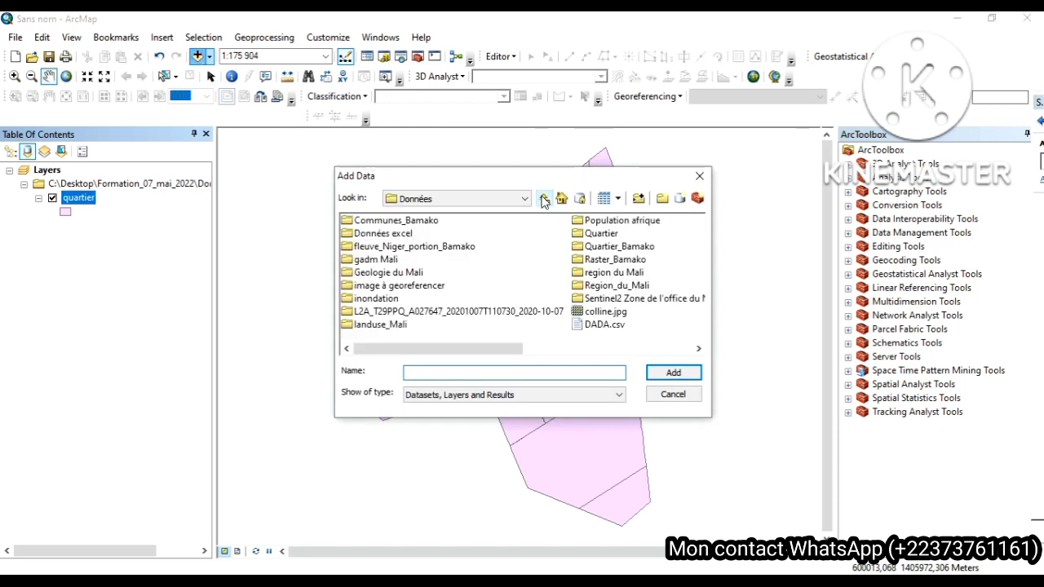
pyautogui.click(390, 248)
pyautogui.doubleClick(390, 248)
pyautogui.click(397, 222)
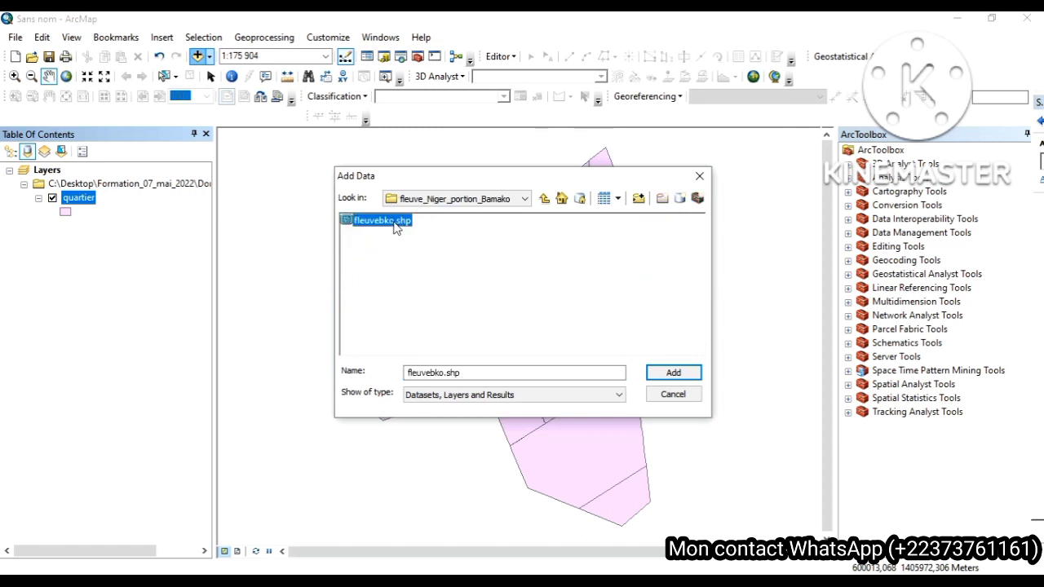
pyautogui.click(672, 373)
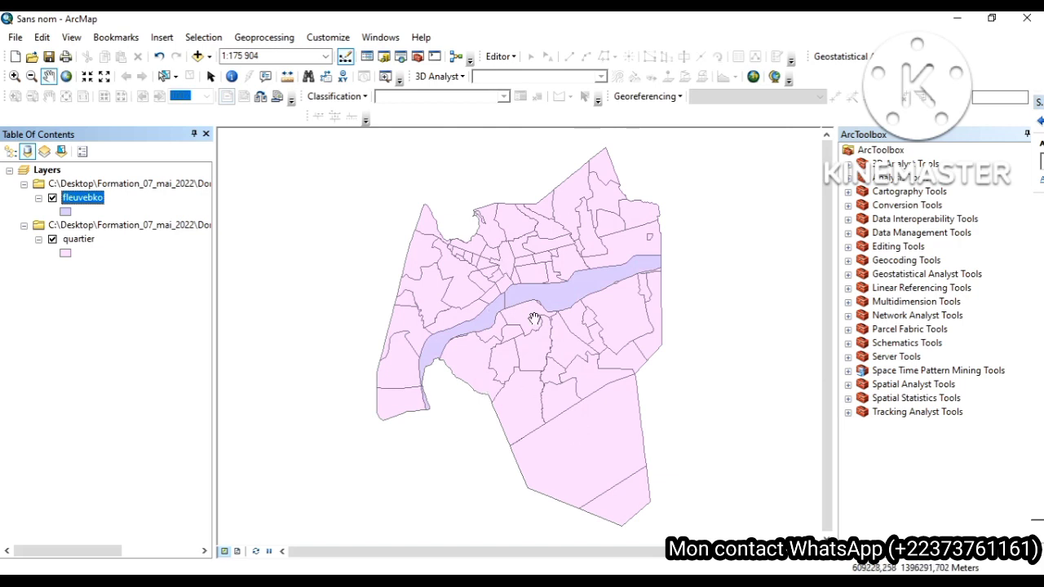
# - Change the quartier layer's symbol to the unfilled preset with a black outline
pyautogui.click(65, 252)
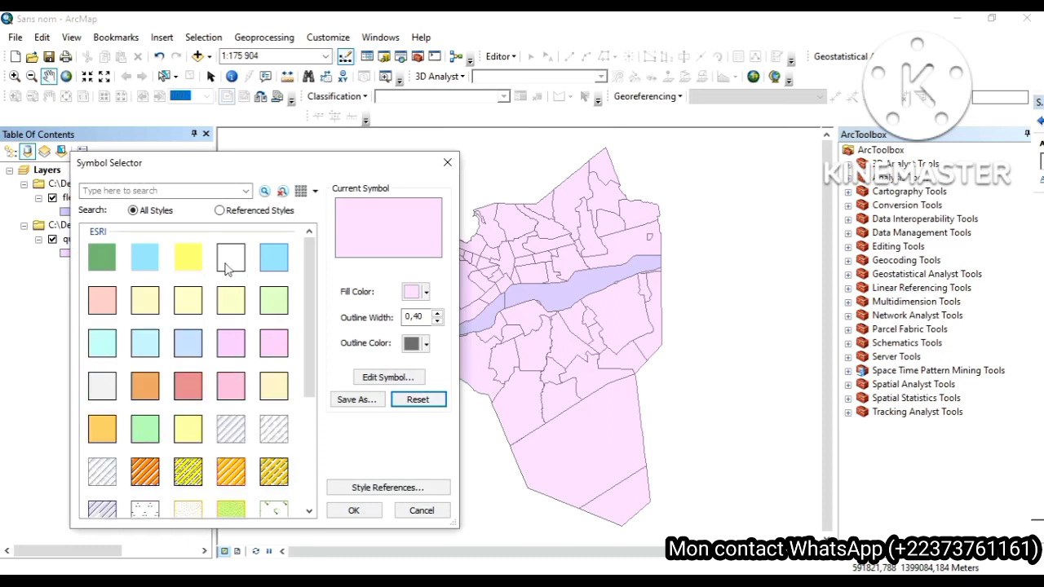
pyautogui.click(228, 258)
pyautogui.click(354, 511)
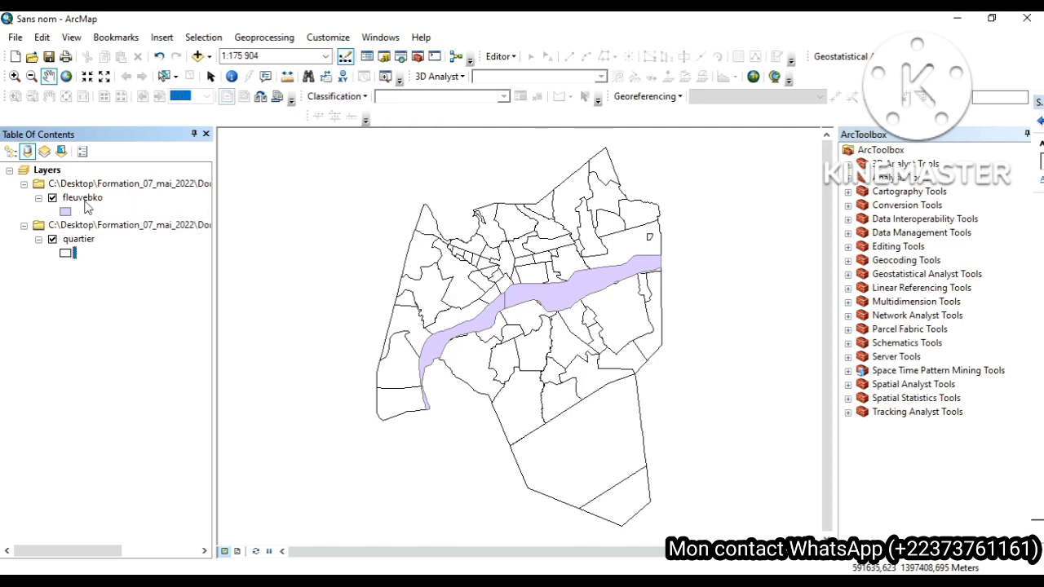
# - Set the fleuvebko layer's display transparency to 50% and apply it
pyautogui.rightClick(84, 200)
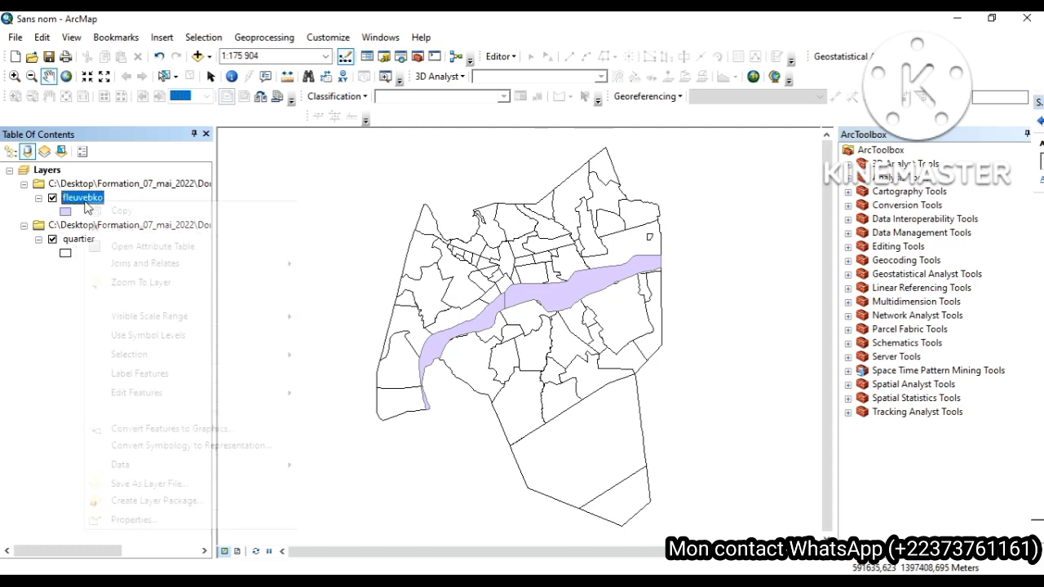
pyautogui.click(131, 521)
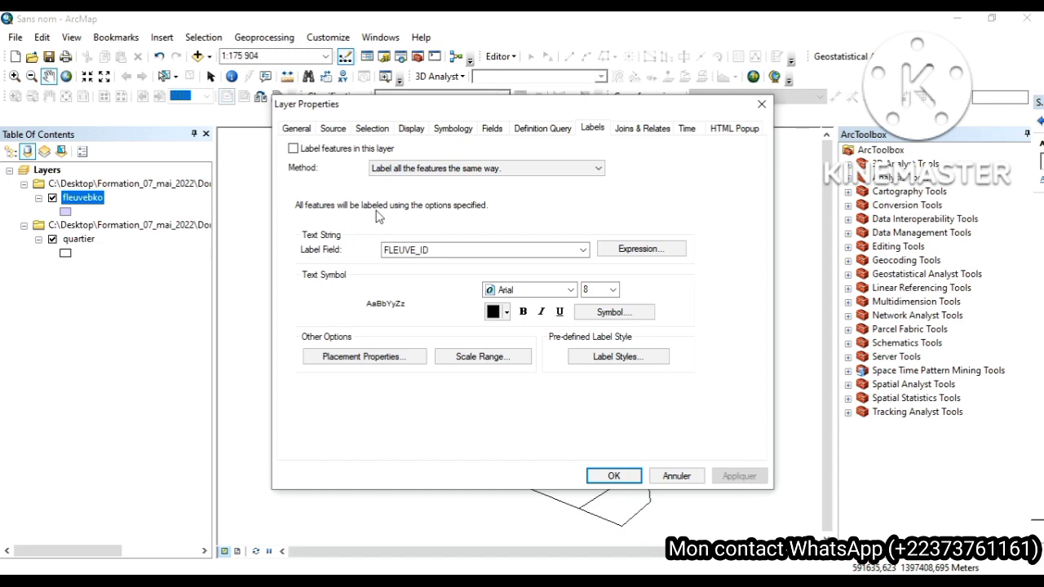
pyautogui.click(413, 136)
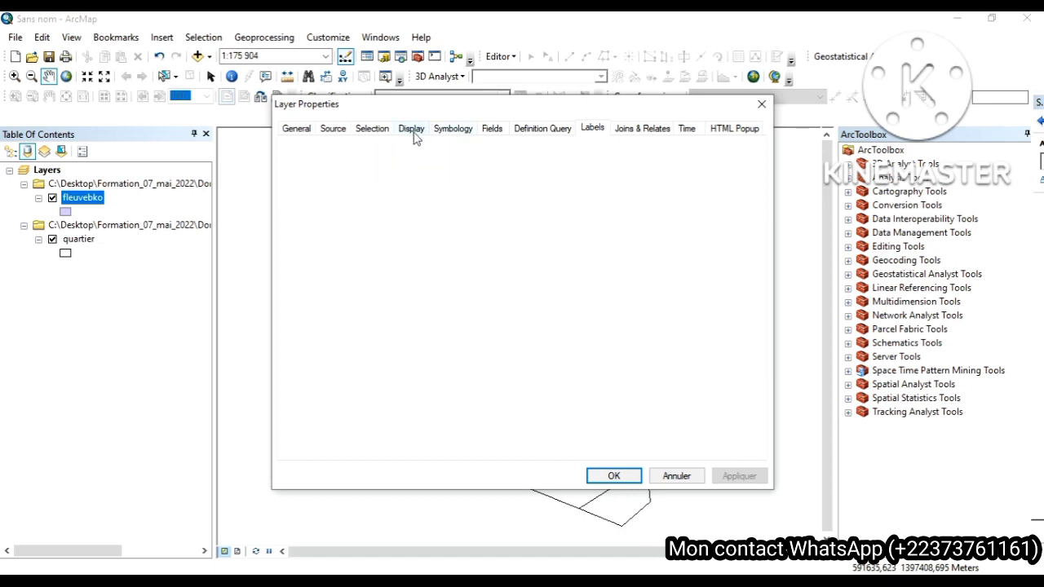
pyautogui.click(407, 169)
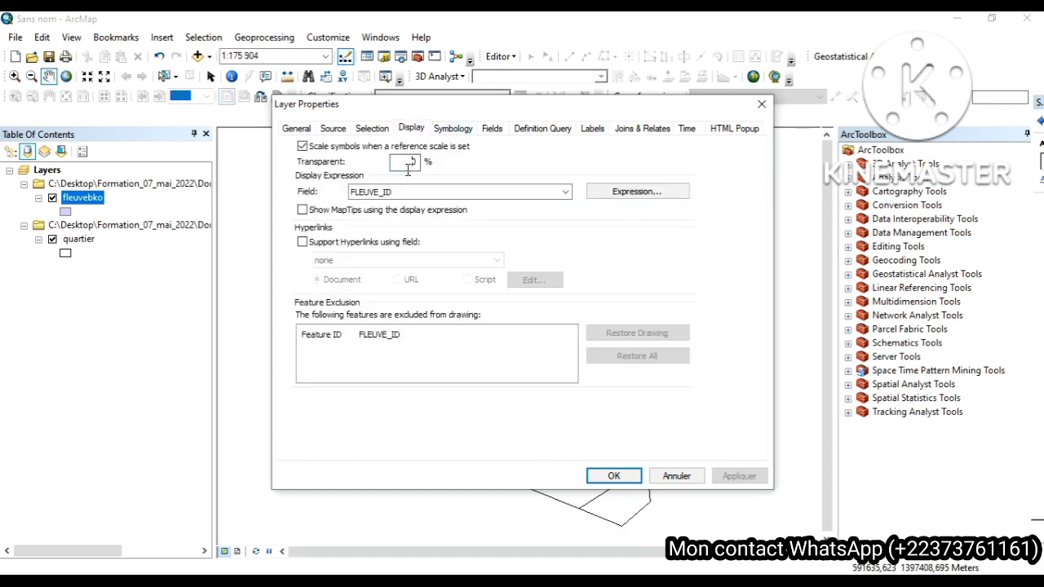
pyautogui.write('5')
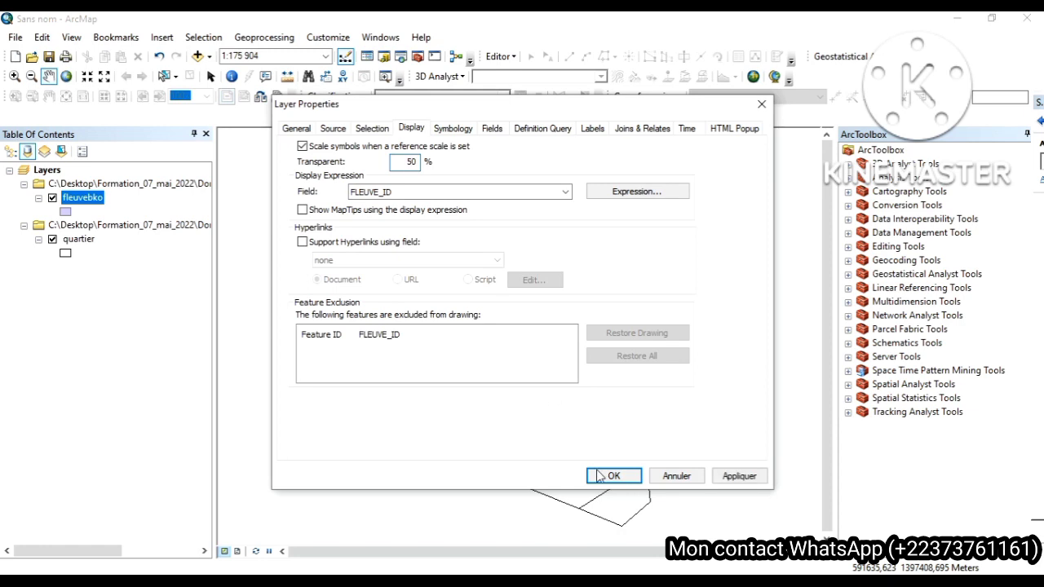
pyautogui.click(739, 475)
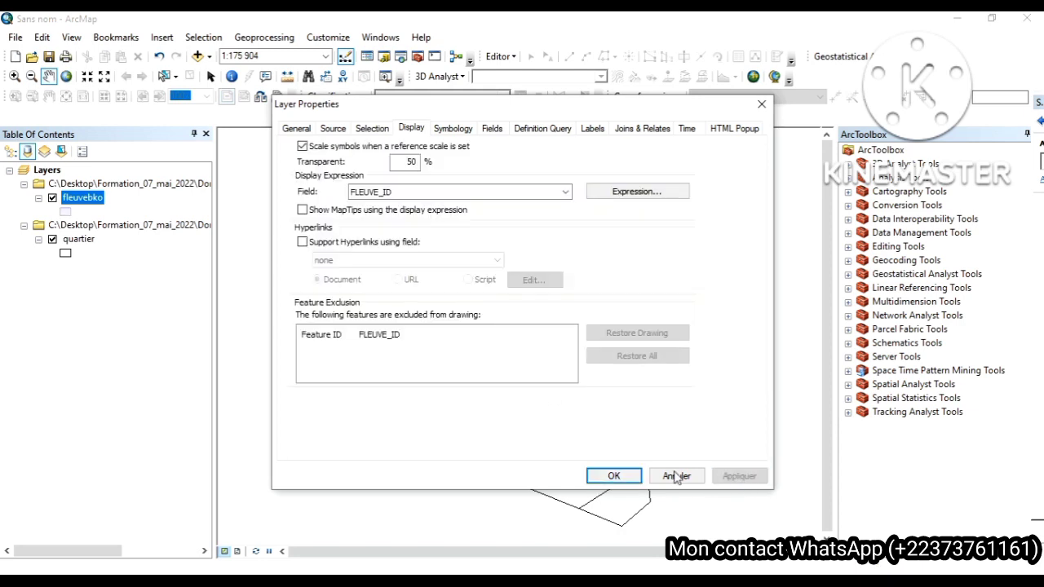
pyautogui.click(634, 480)
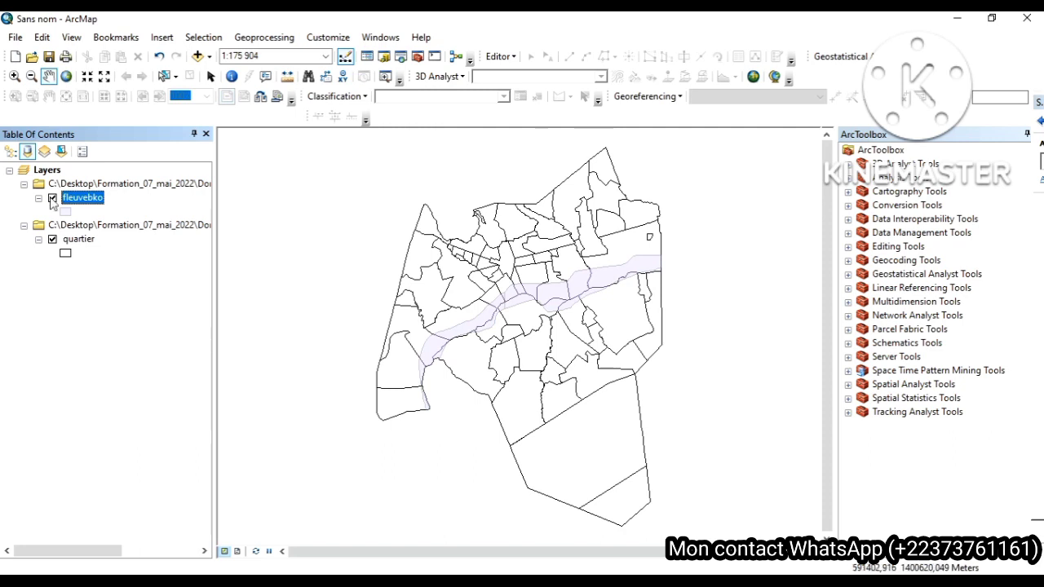
# - Turn on labels for the quartier layer using the NomQuartie field and apply them
pyautogui.rightClick(77, 199)
pyautogui.click(53, 292)
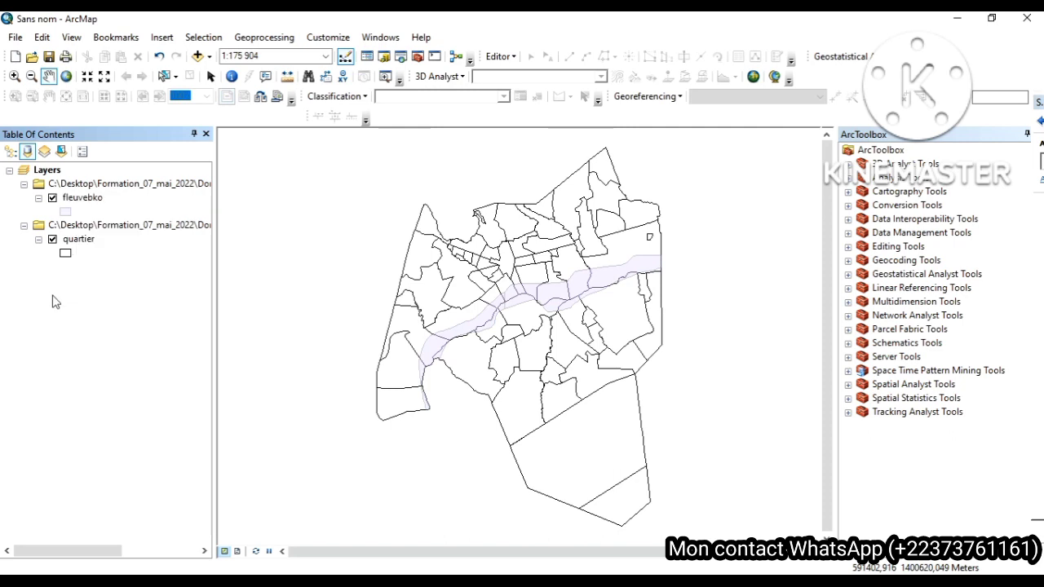
pyautogui.rightClick(86, 239)
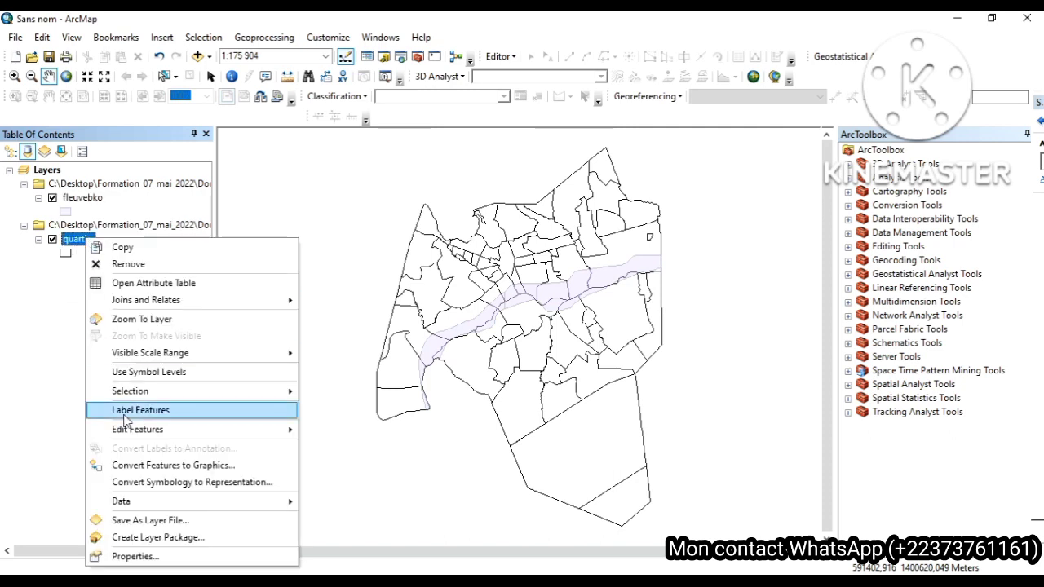
pyautogui.click(125, 555)
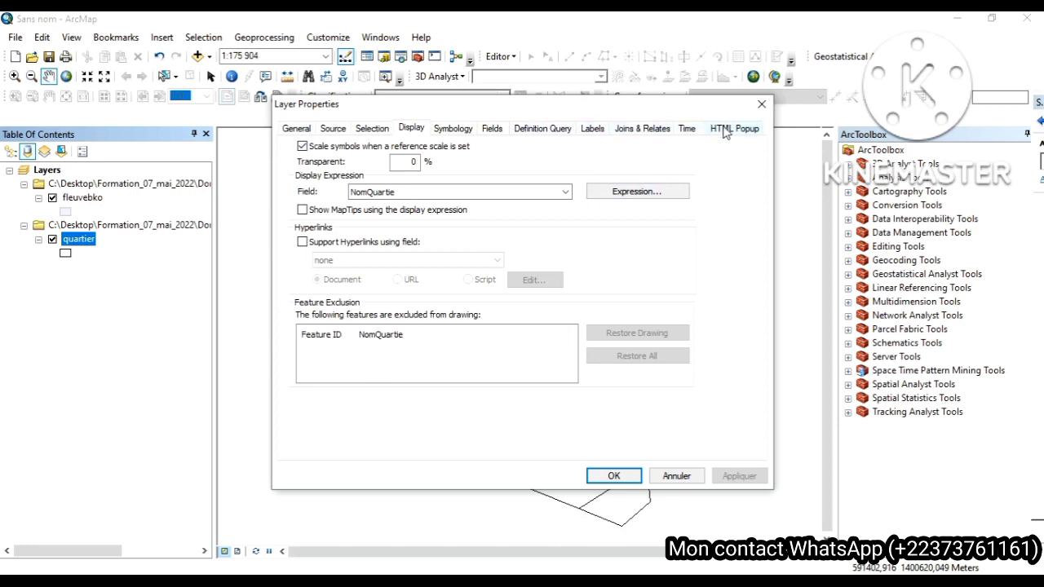
pyautogui.click(595, 131)
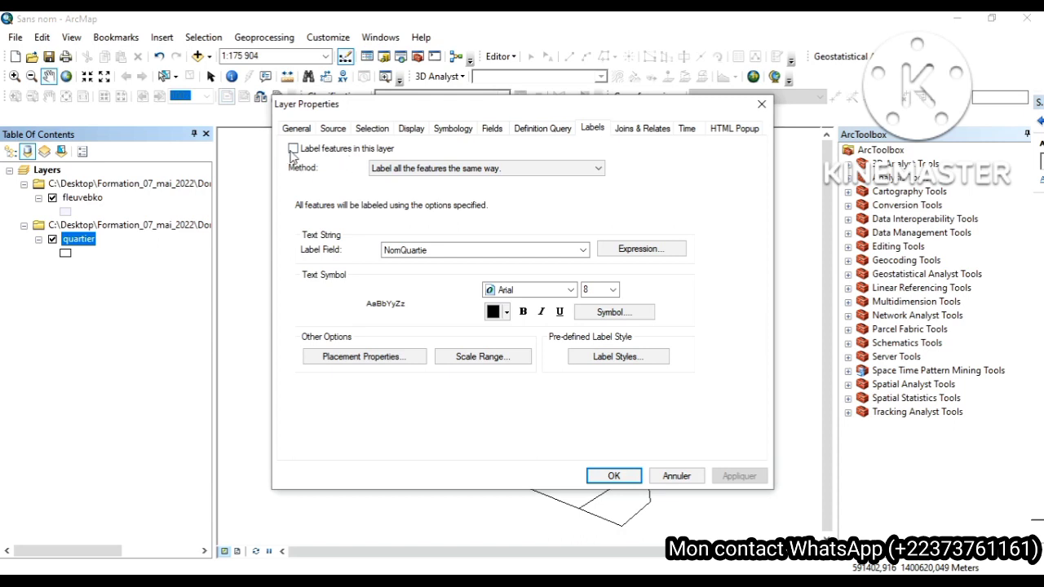
pyautogui.click(292, 152)
pyautogui.click(423, 257)
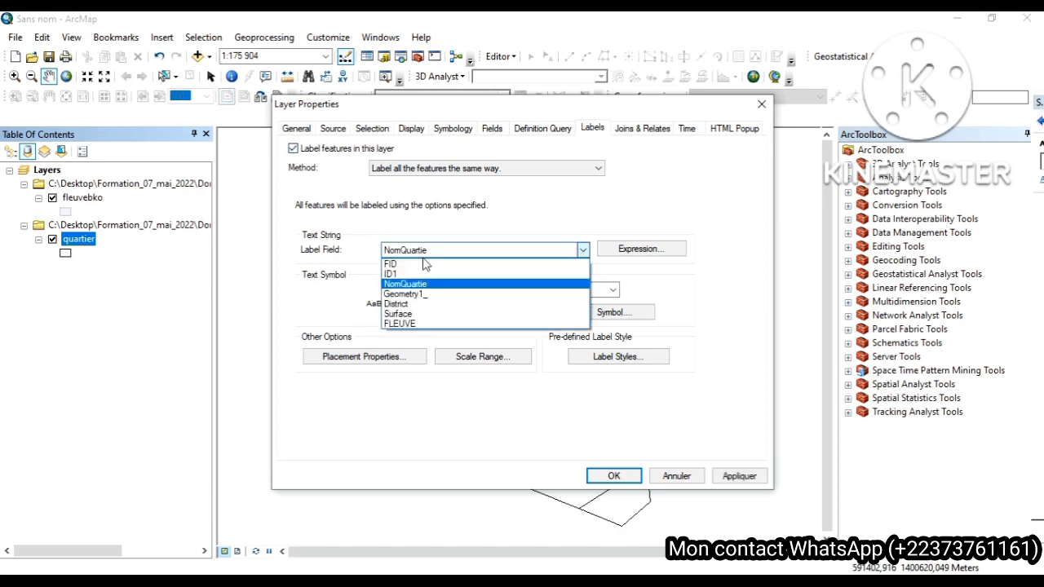
pyautogui.click(423, 257)
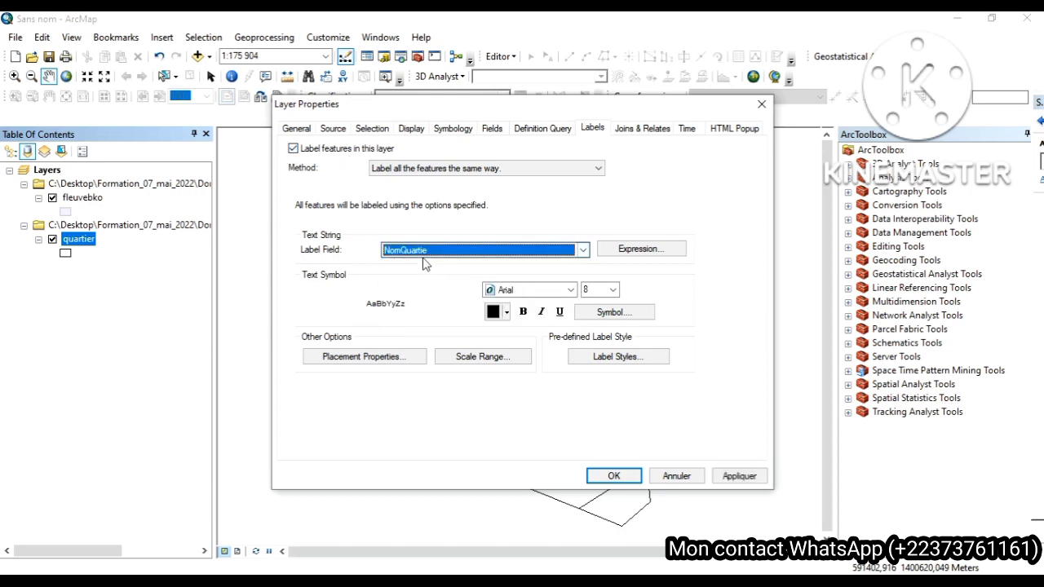
pyautogui.click(737, 476)
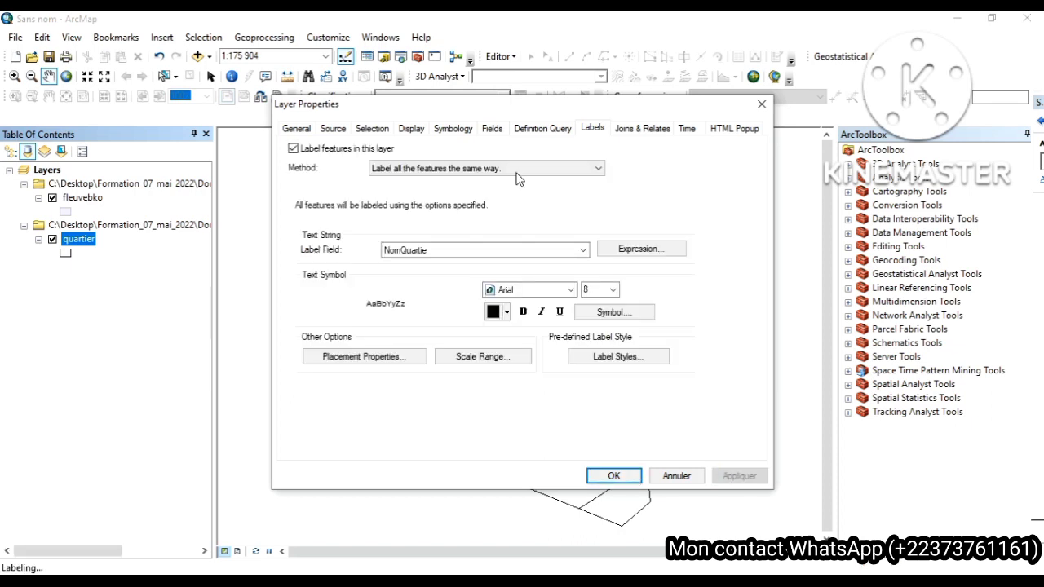
# - Symbolize the quartier layer by unique values of the ID1 field, adding all values
pyautogui.click(460, 130)
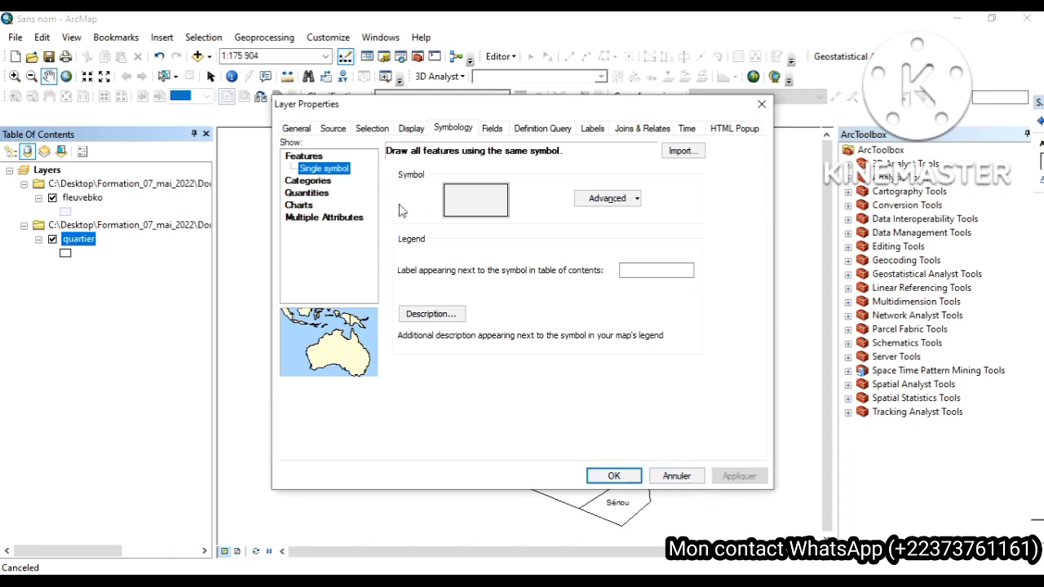
pyautogui.click(329, 182)
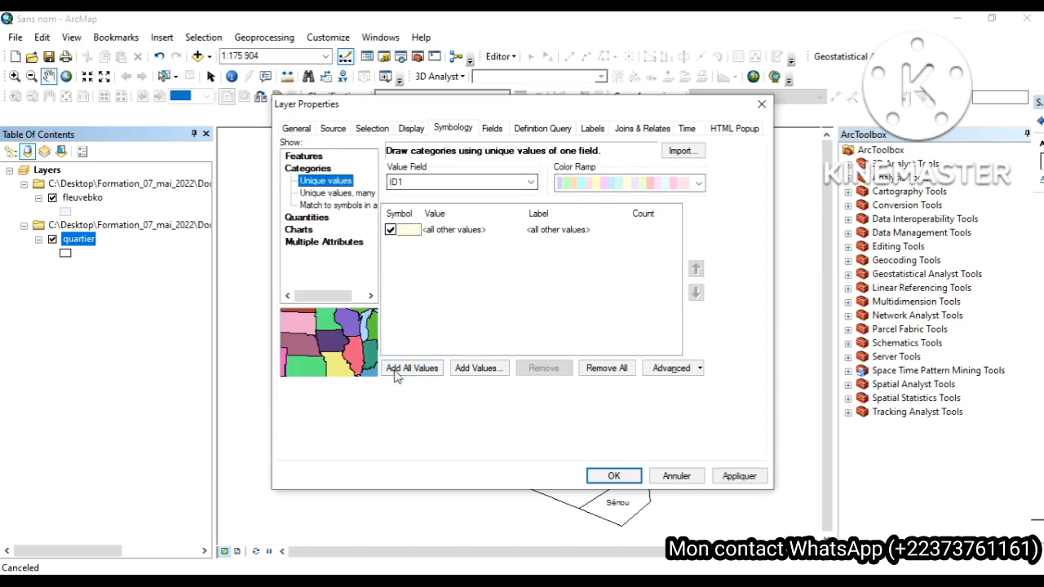
pyautogui.click(397, 369)
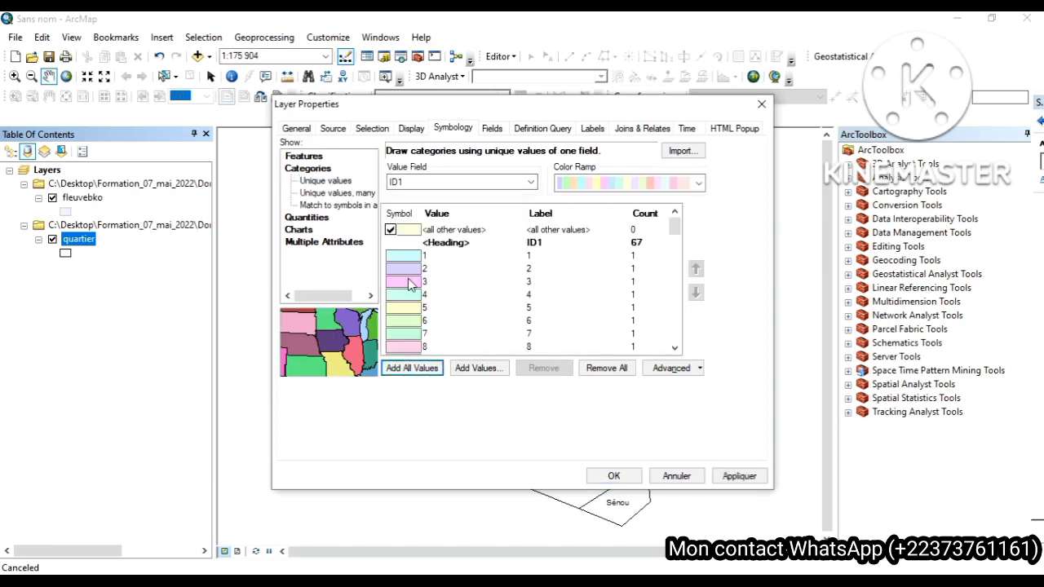
pyautogui.click(742, 487)
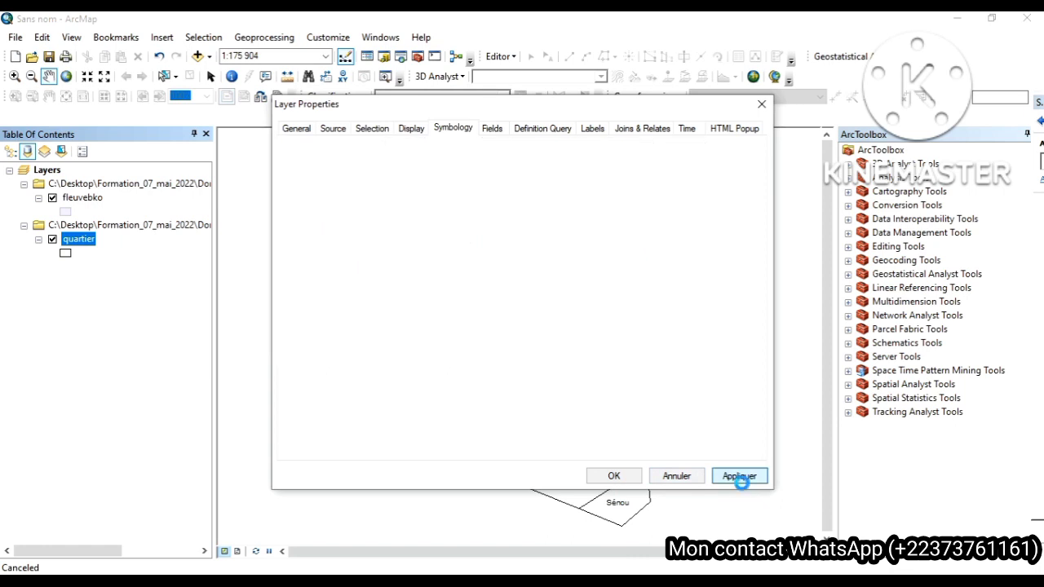
pyautogui.click(616, 477)
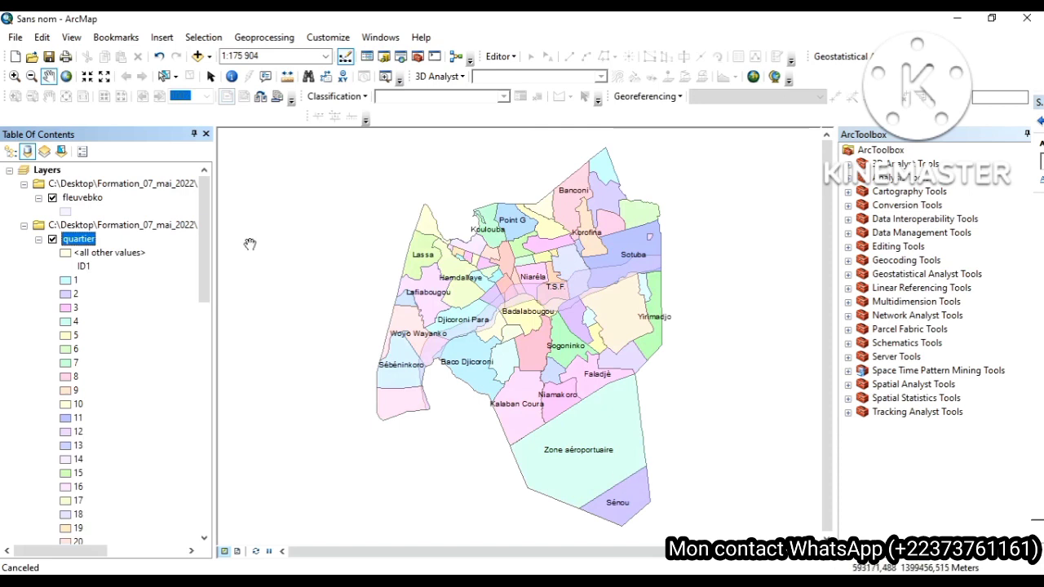
# - Increase the outline width of the fleuvebko layer's symbol and accept the new symbol
pyautogui.click(66, 212)
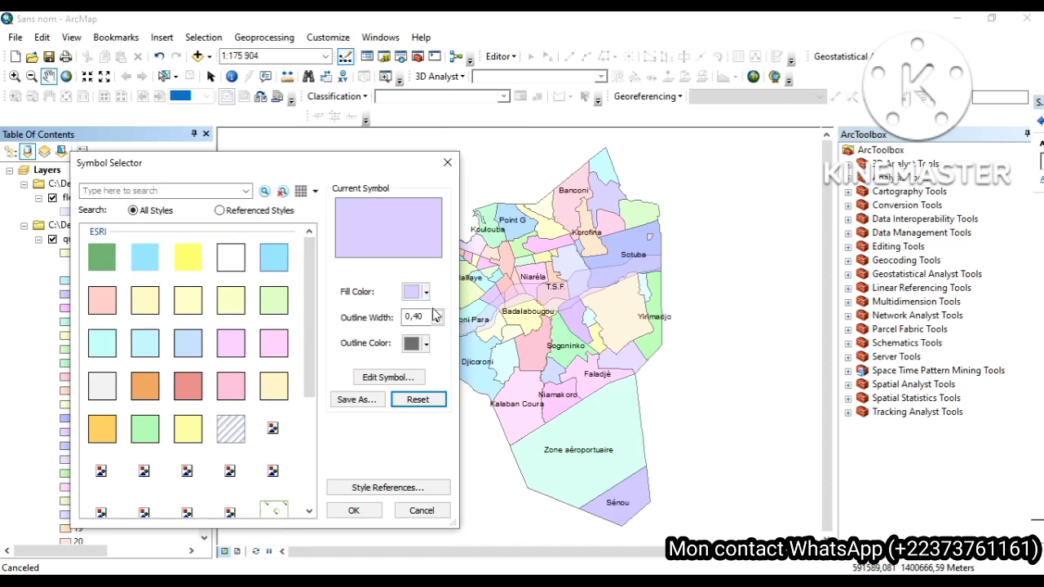
pyautogui.click(437, 313)
pyautogui.click(437, 313)
pyautogui.click(437, 313)
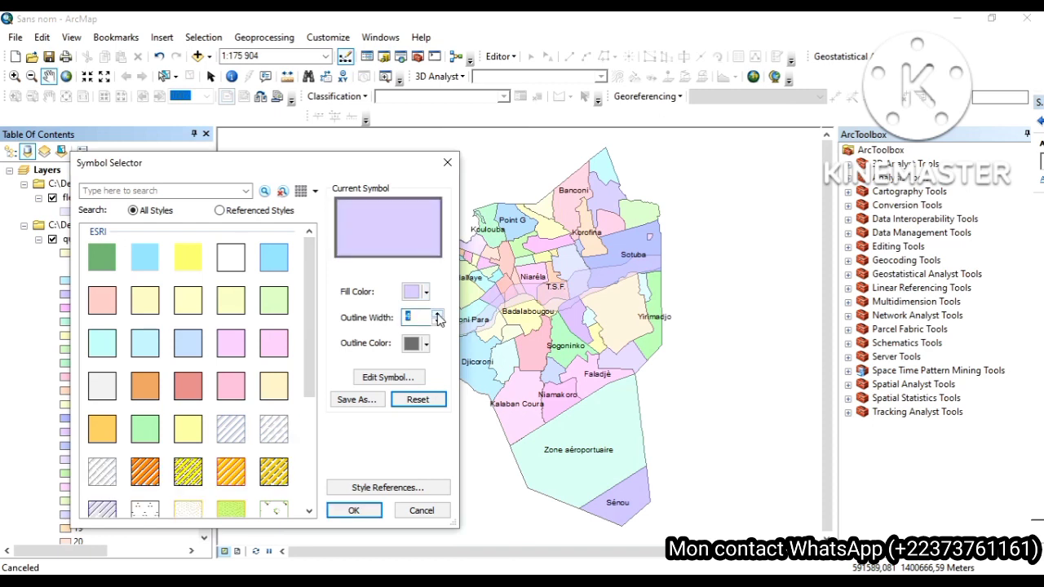
pyautogui.click(438, 315)
pyautogui.click(353, 512)
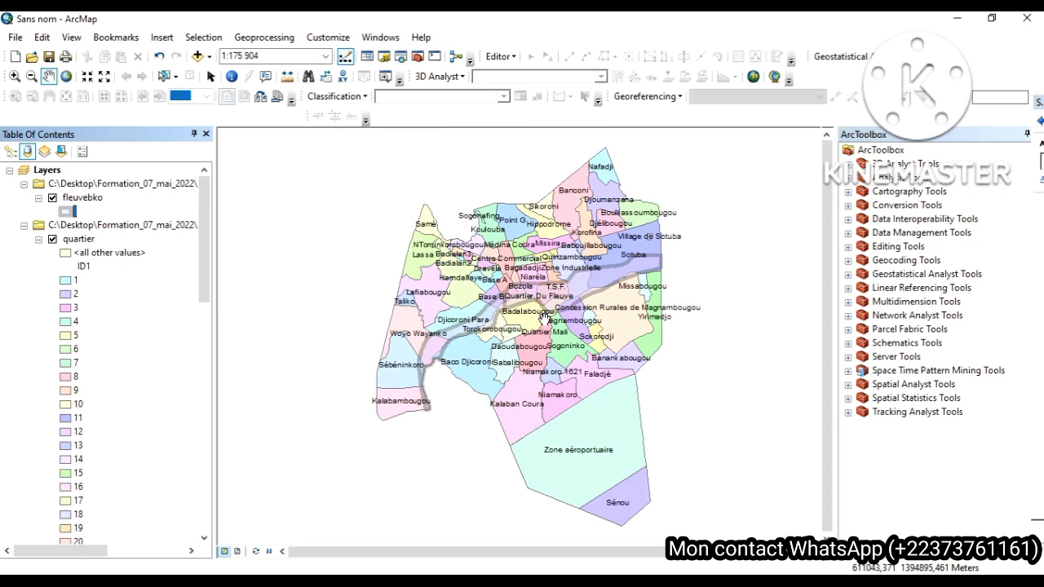
# - Select the Sotuba neighbourhood polygon beside the river with the Select Features tool
pyautogui.rightClick(77, 202)
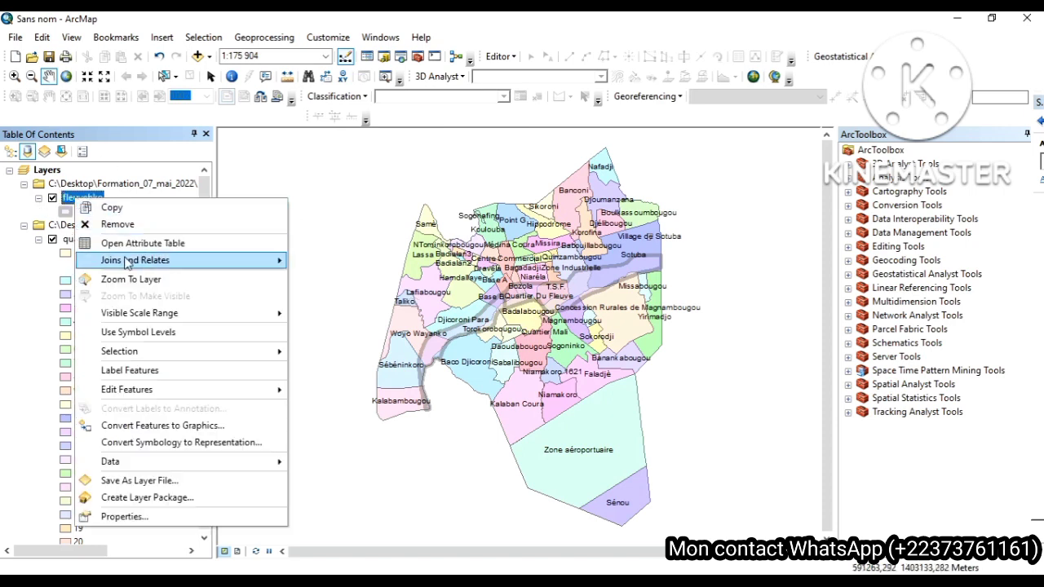
pyautogui.click(129, 280)
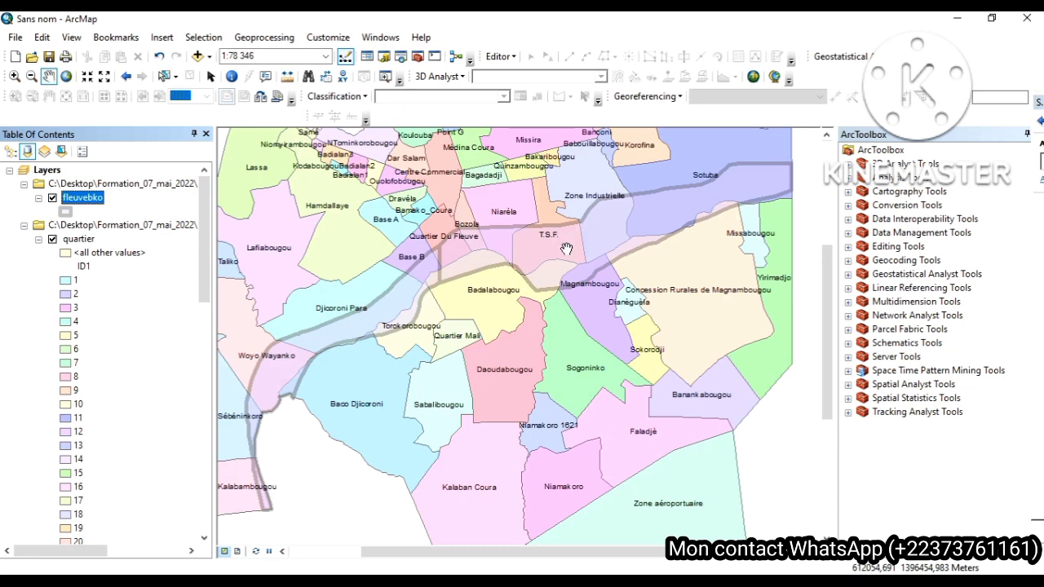
pyautogui.click(163, 76)
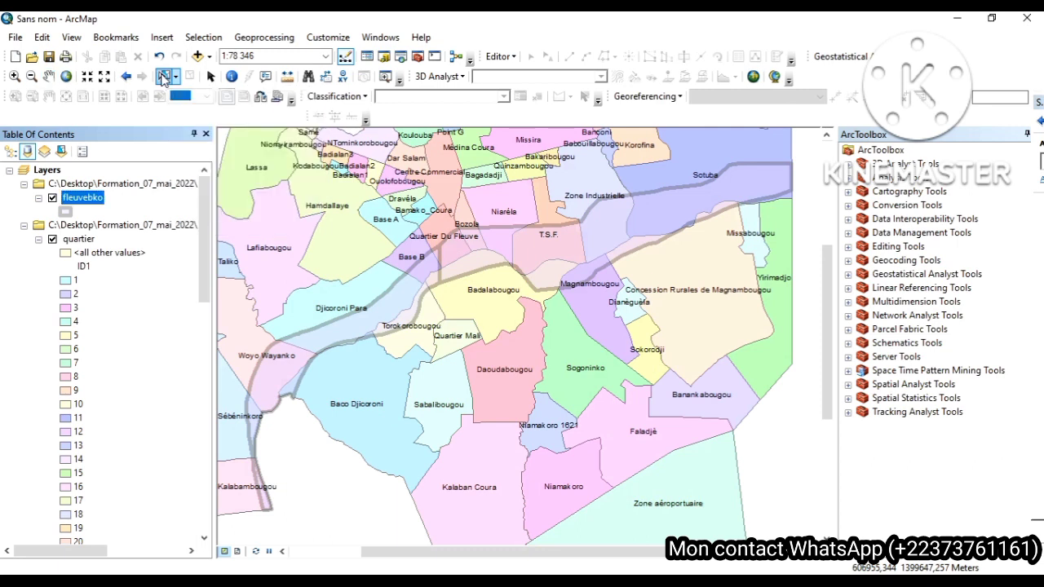
pyautogui.click(699, 152)
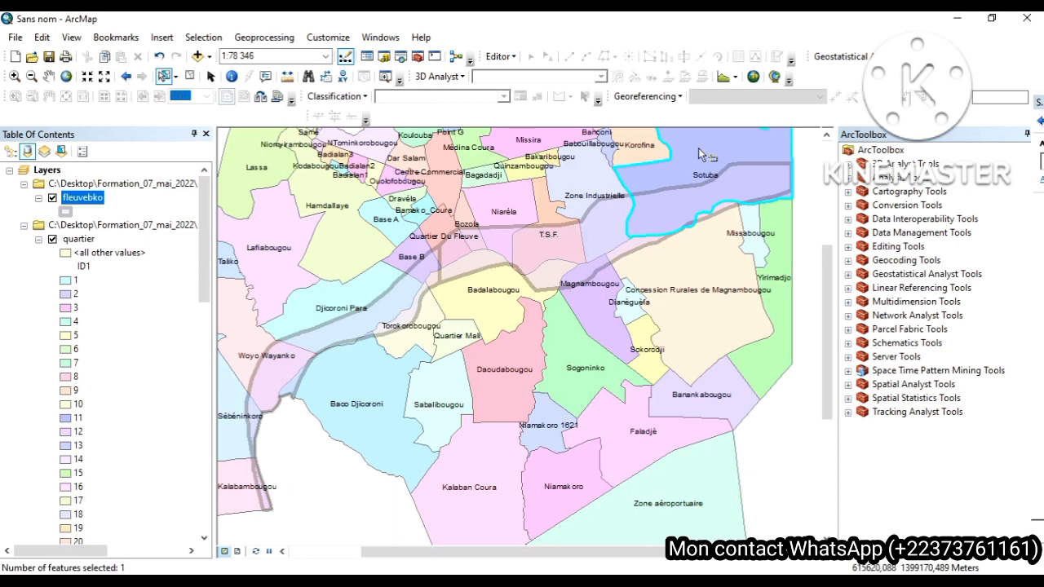
pyautogui.click(778, 225)
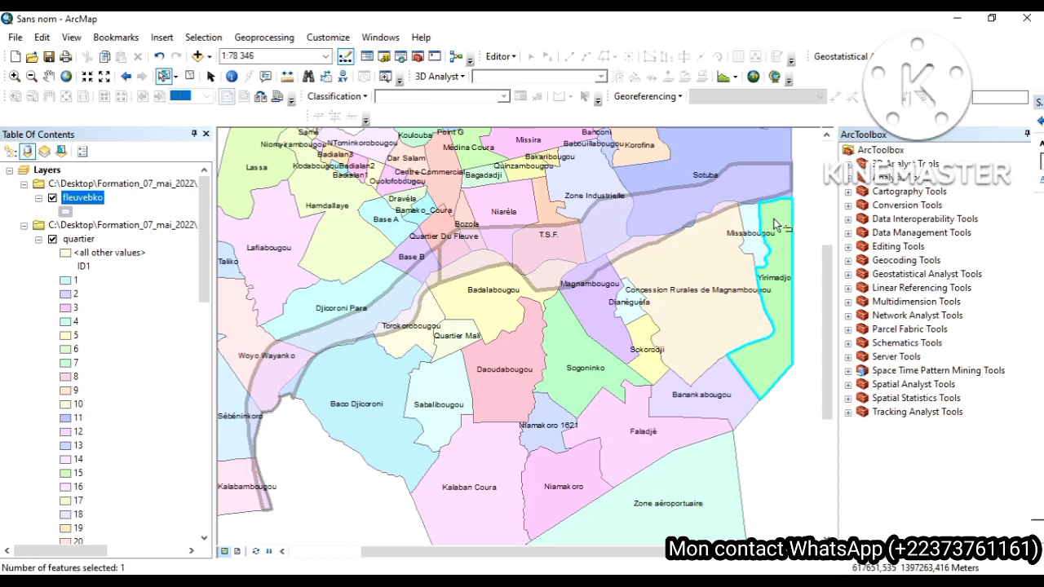
pyautogui.click(719, 155)
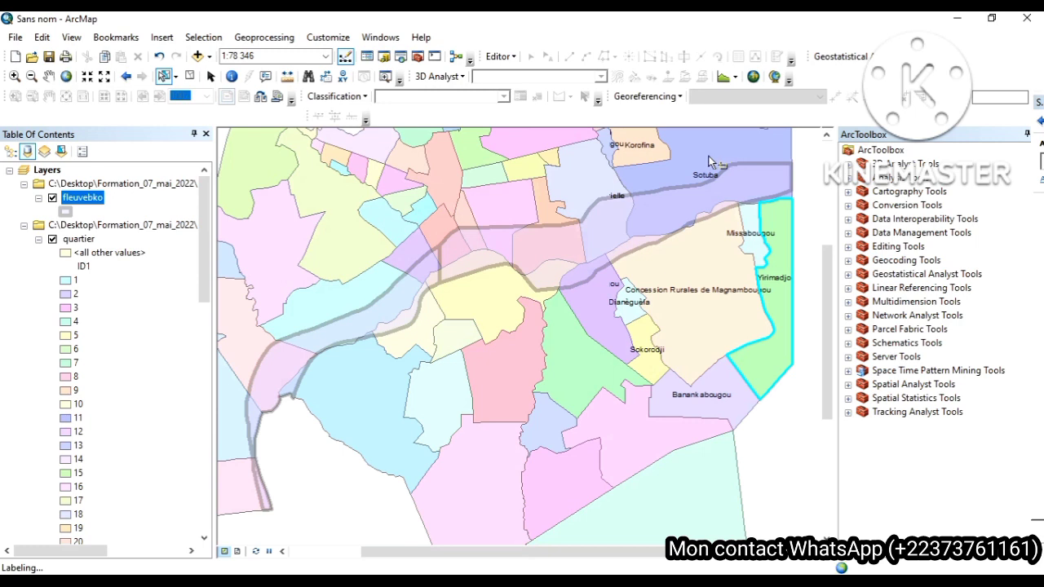
pyautogui.click(709, 157)
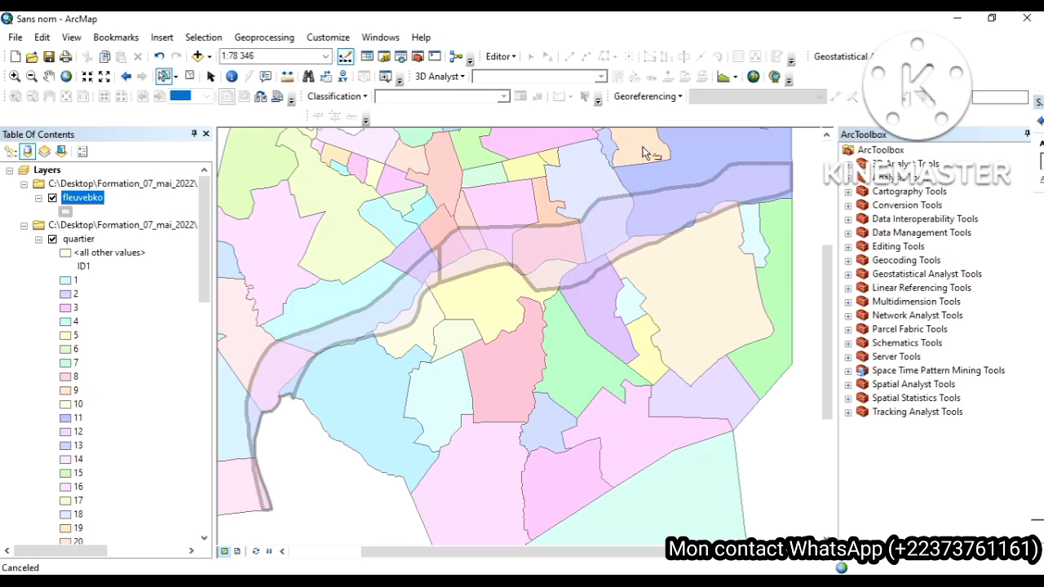
pyautogui.click(688, 154)
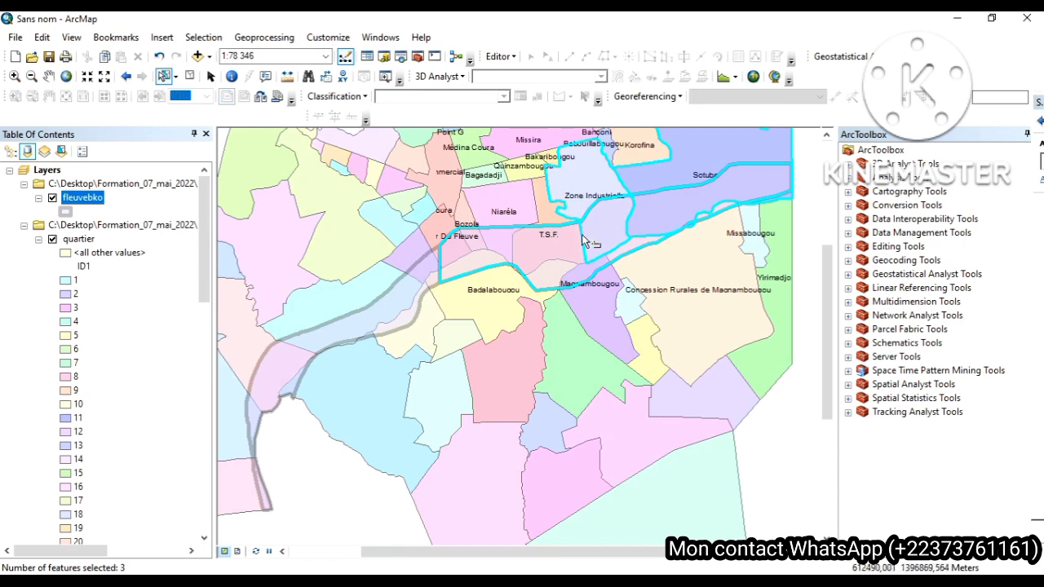
pyautogui.click(638, 345)
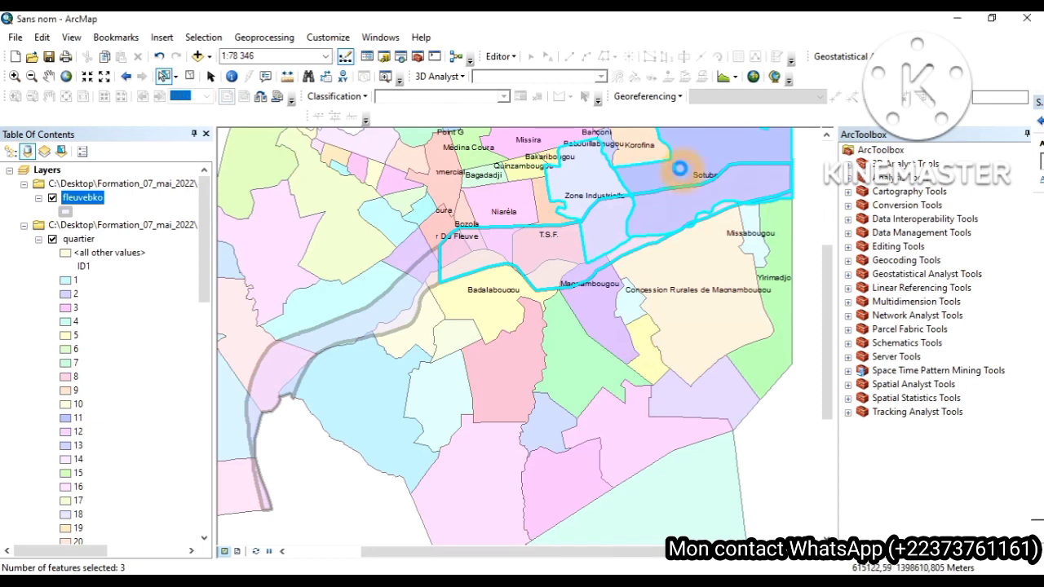
# - Select together all quartier polygons crossed or bordered by the river, from Sotuba and Missabougou to Kalabambougou and Baco Djicoroni
pyautogui.click(682, 173)
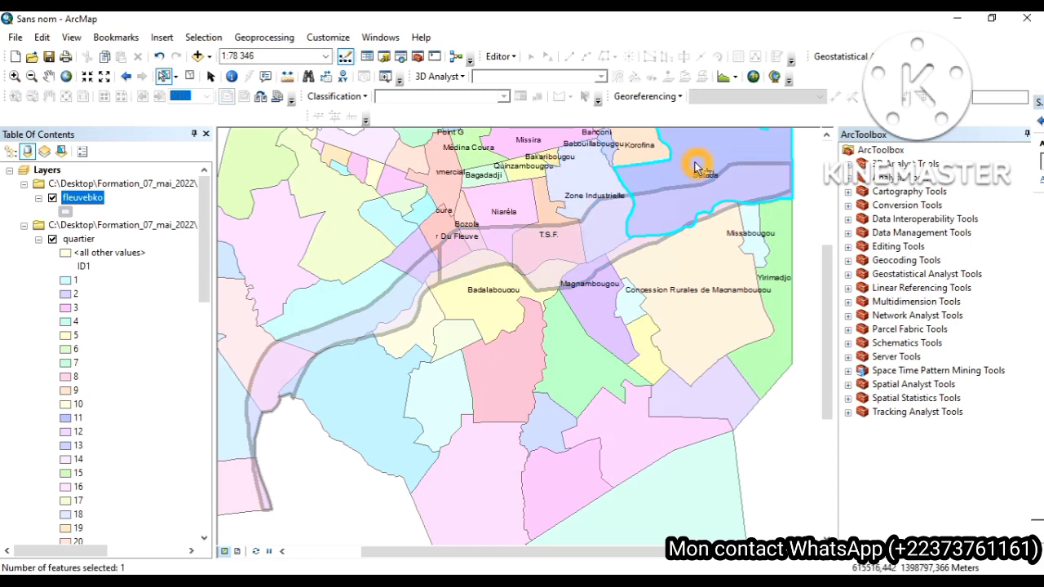
pyautogui.click(750, 226)
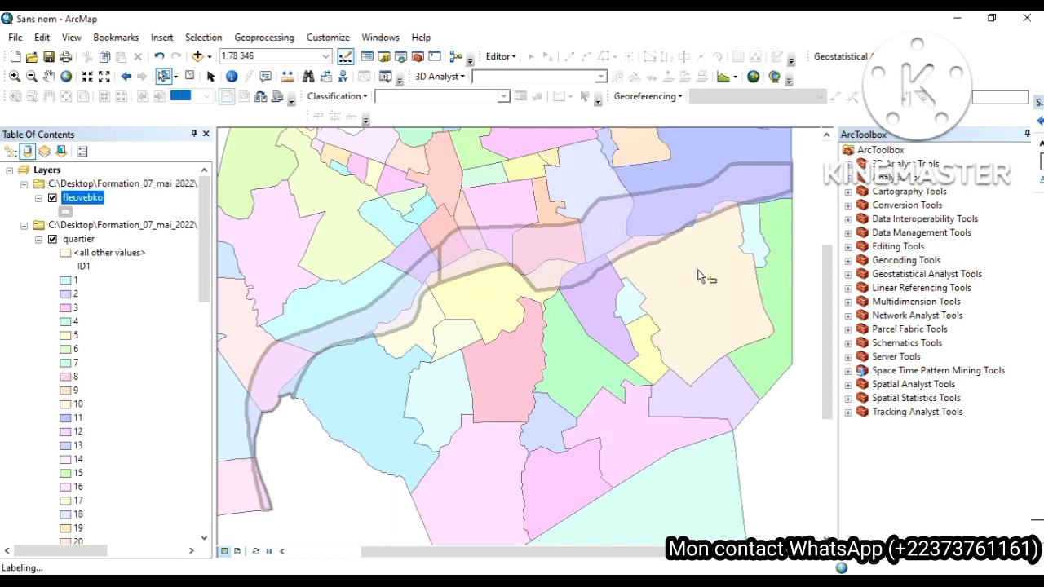
pyautogui.click(698, 276)
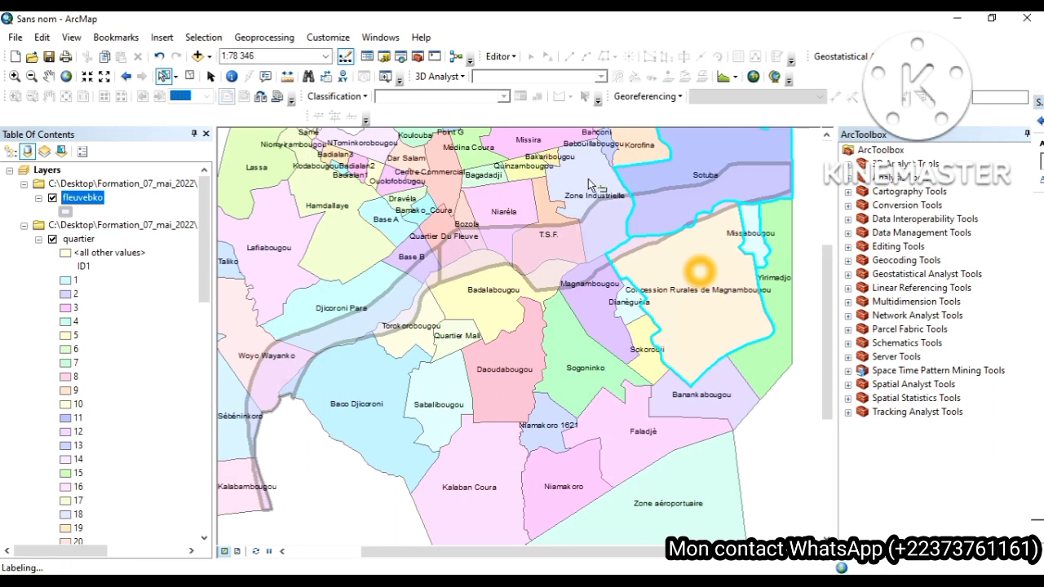
pyautogui.click(545, 206)
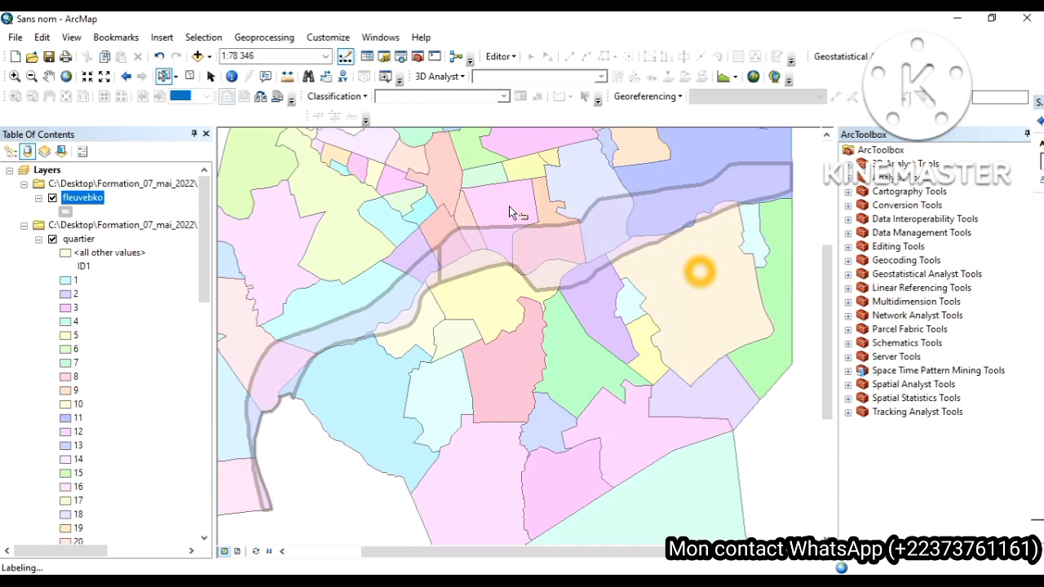
pyautogui.click(464, 212)
pyautogui.click(438, 222)
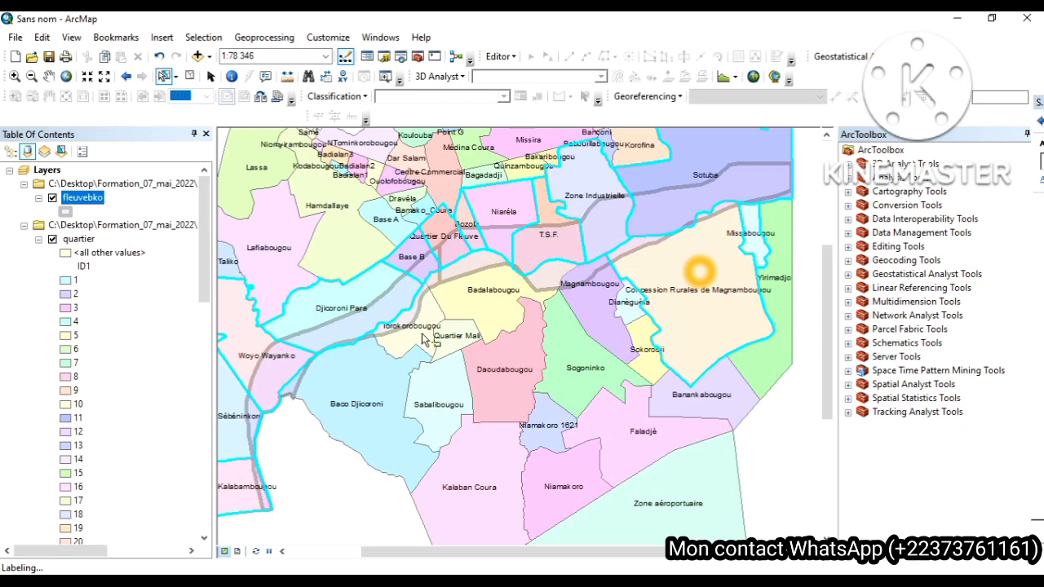
pyautogui.press('Escape')
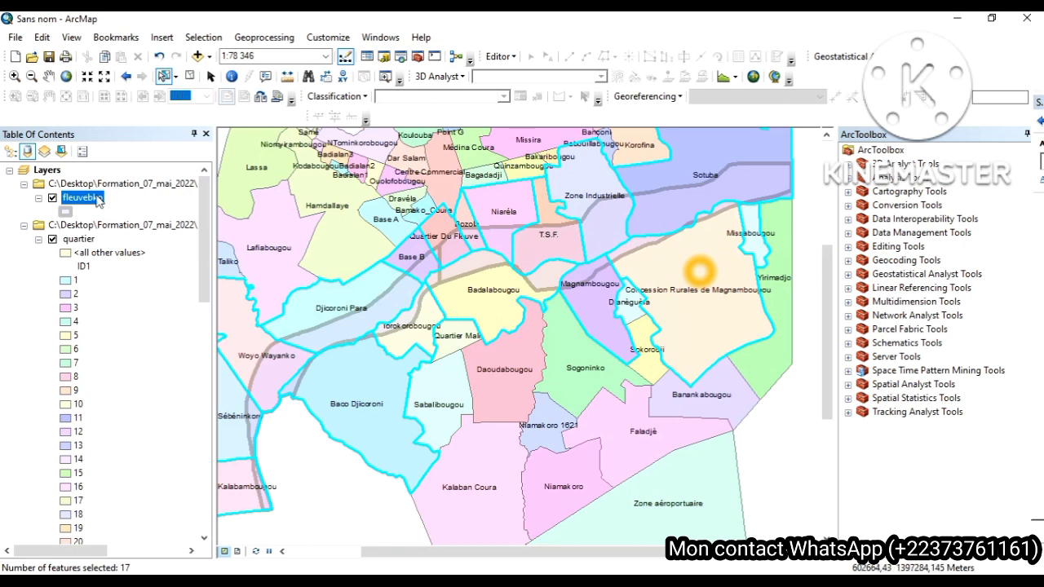
# - Open the data export for the selected features of the quartier layer
pyautogui.click(81, 242)
pyautogui.rightClick(81, 244)
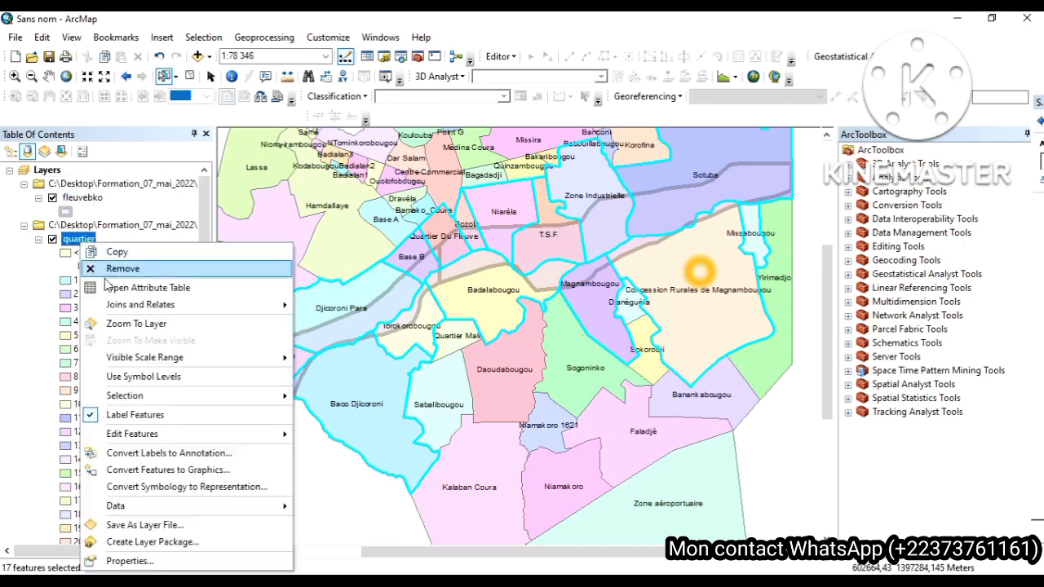
pyautogui.click(117, 324)
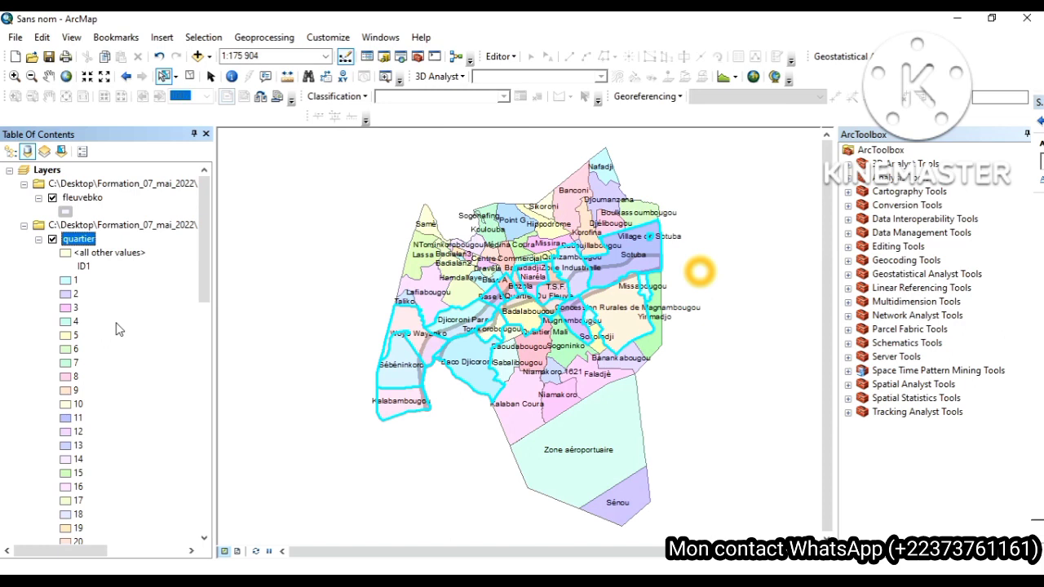
pyautogui.rightClick(80, 237)
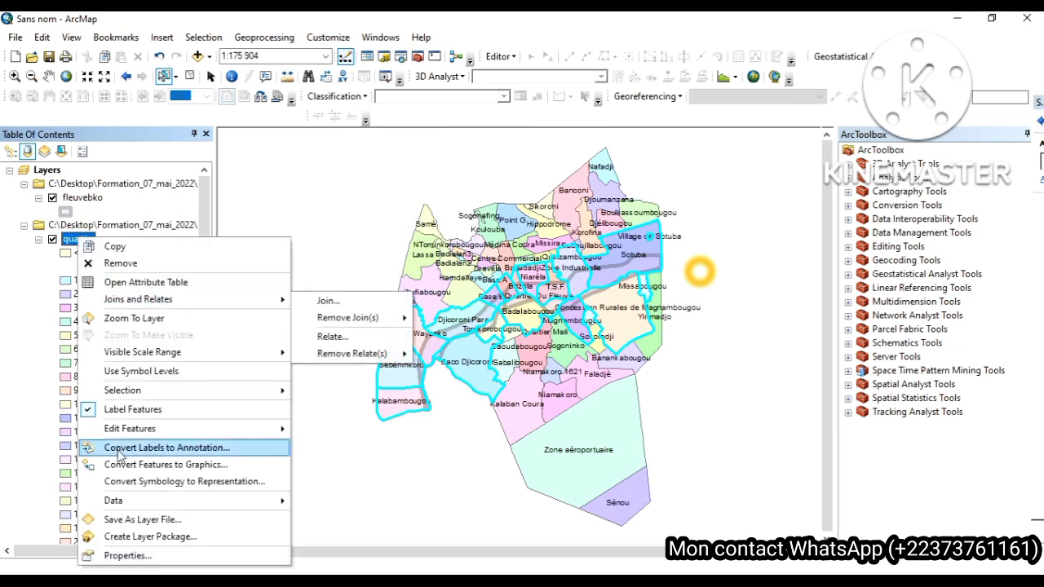
pyautogui.moveTo(121, 502)
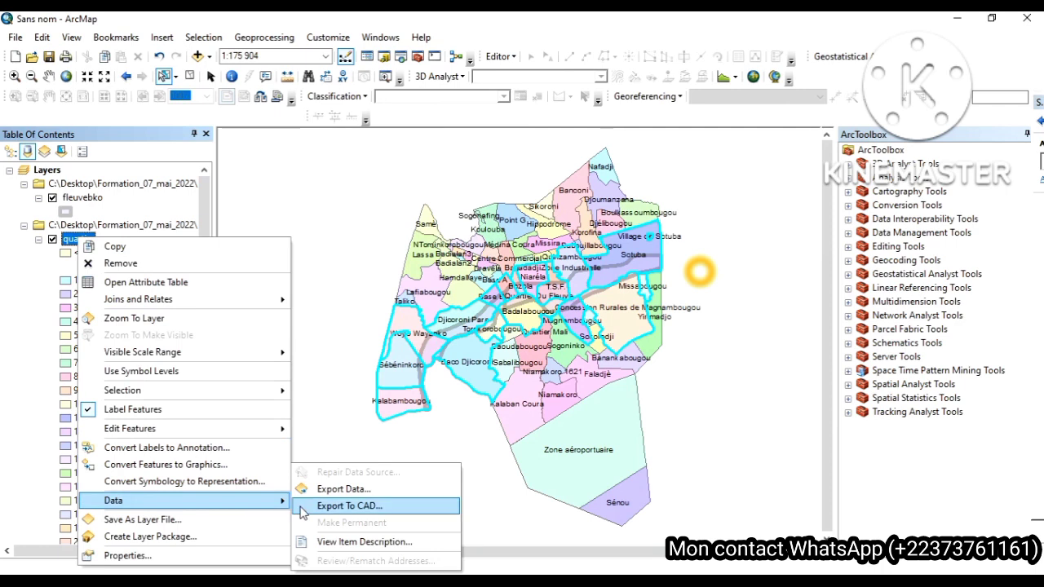
pyautogui.click(349, 490)
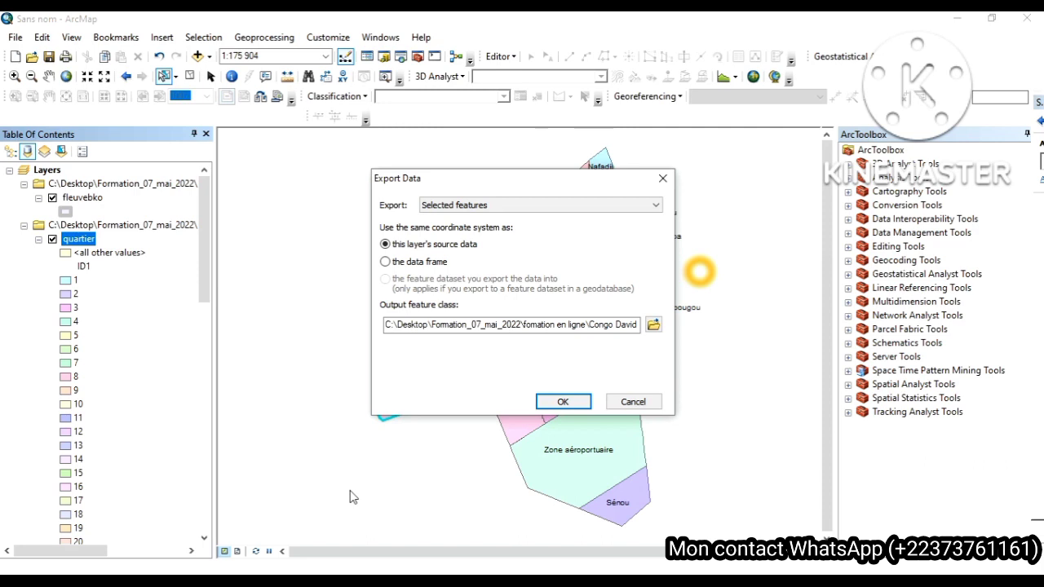
# - Set the export's output location to the brouillon folder inside fomation en ligne
pyautogui.click(653, 326)
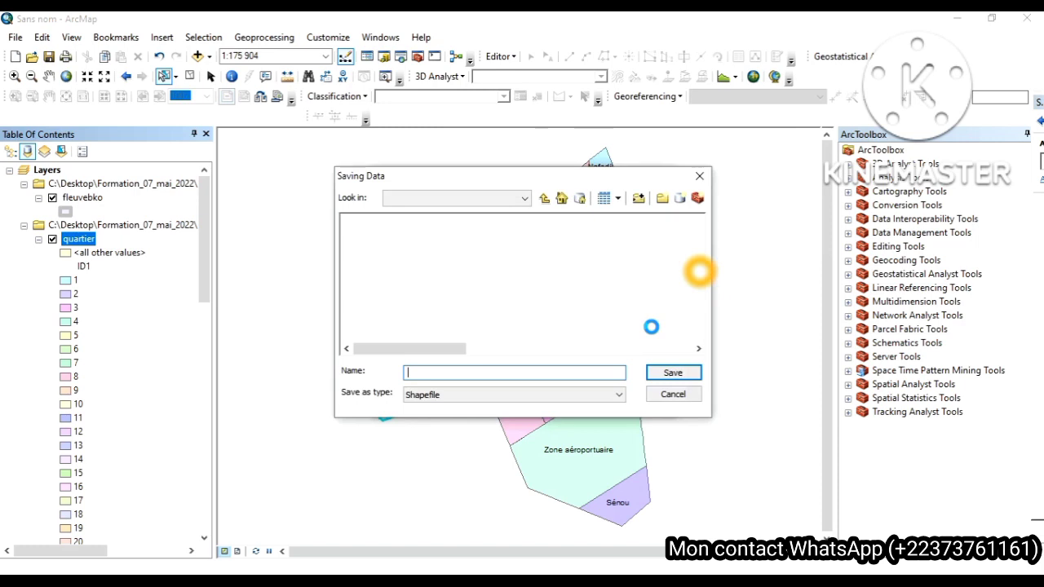
pyautogui.click(544, 200)
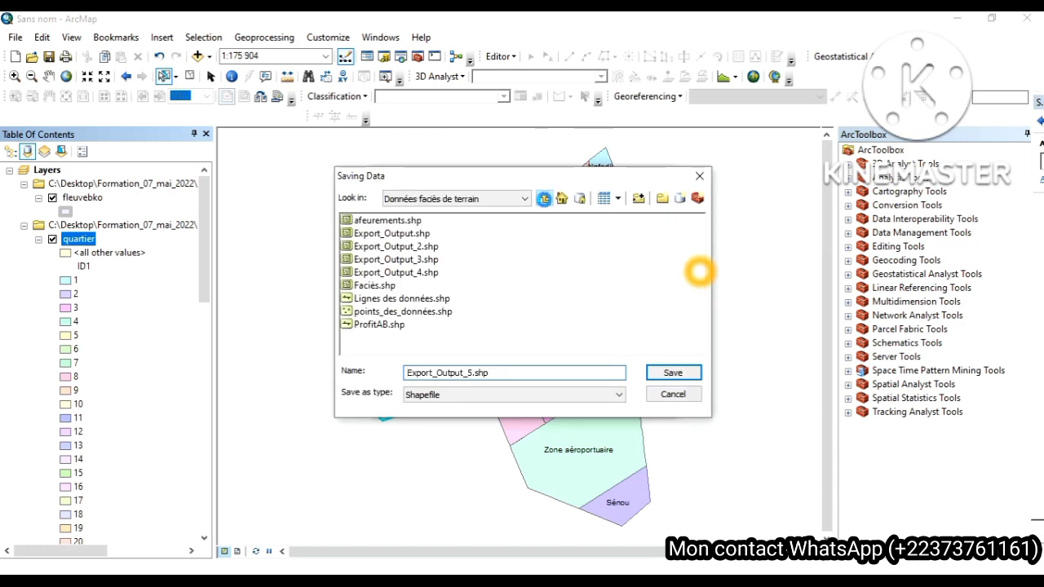
pyautogui.click(544, 200)
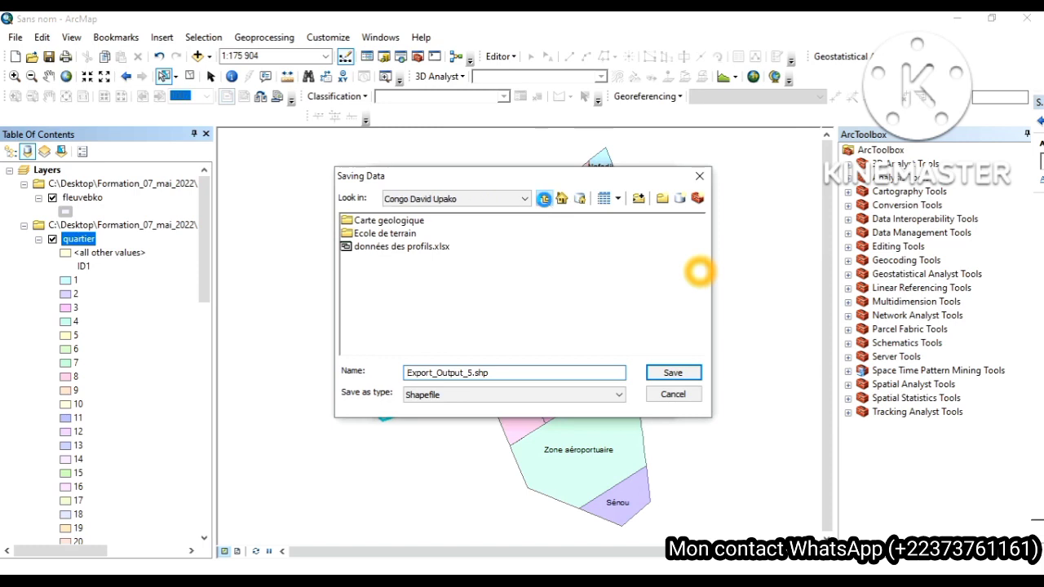
pyautogui.click(544, 200)
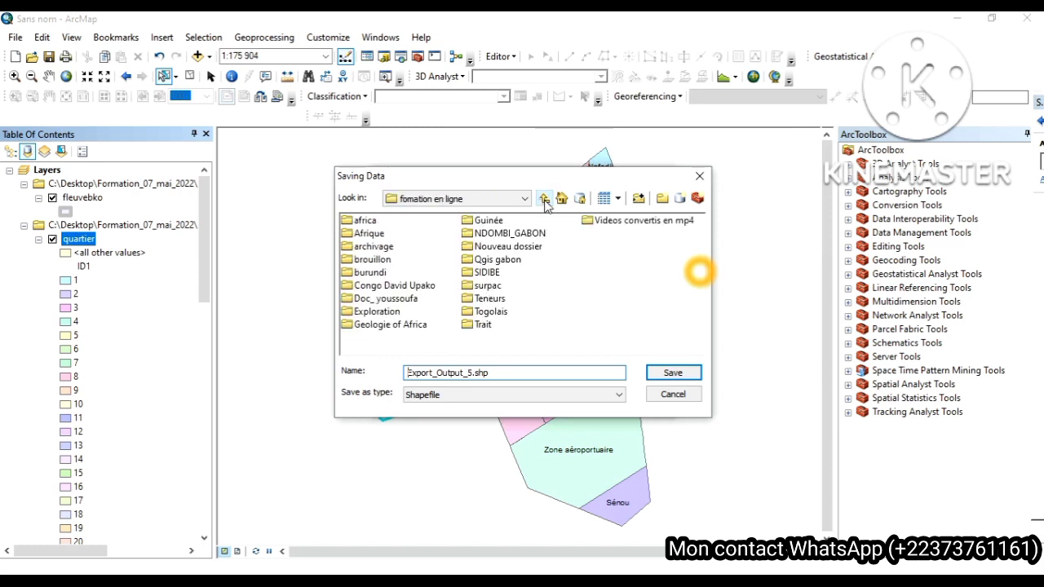
pyautogui.doubleClick(369, 259)
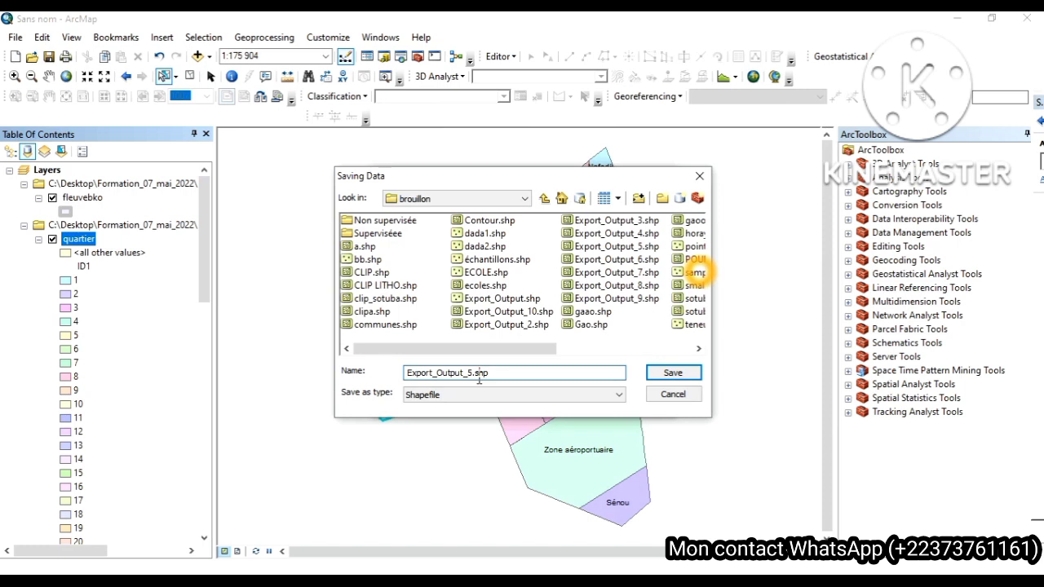
# - Name the output shapefile "quartier affectés par le fleuve", export it and add it to the map as a layer
pyautogui.moveTo(407, 377); pyautogui.dragTo(504, 377)
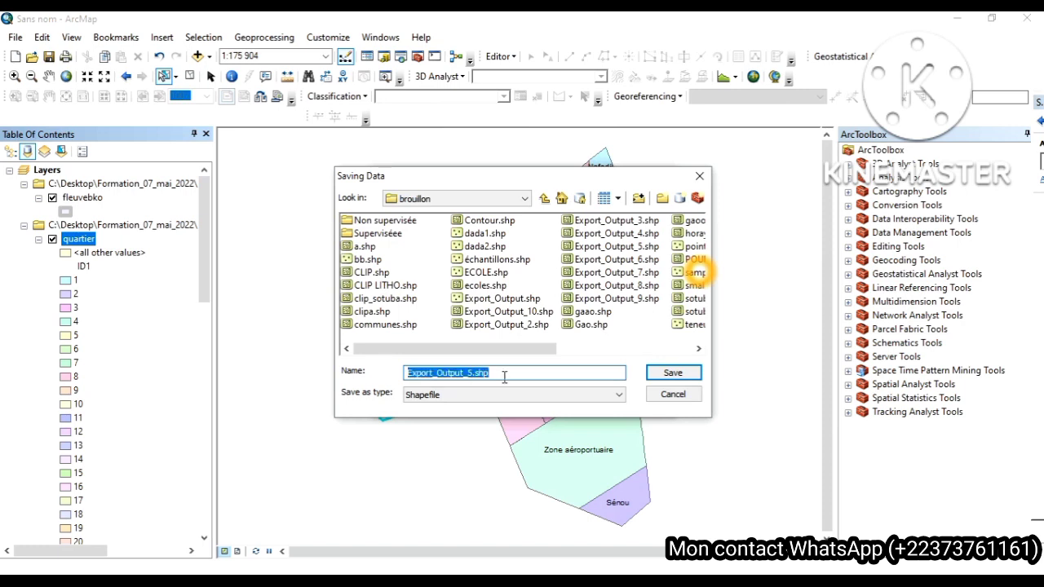
pyautogui.write('qu')
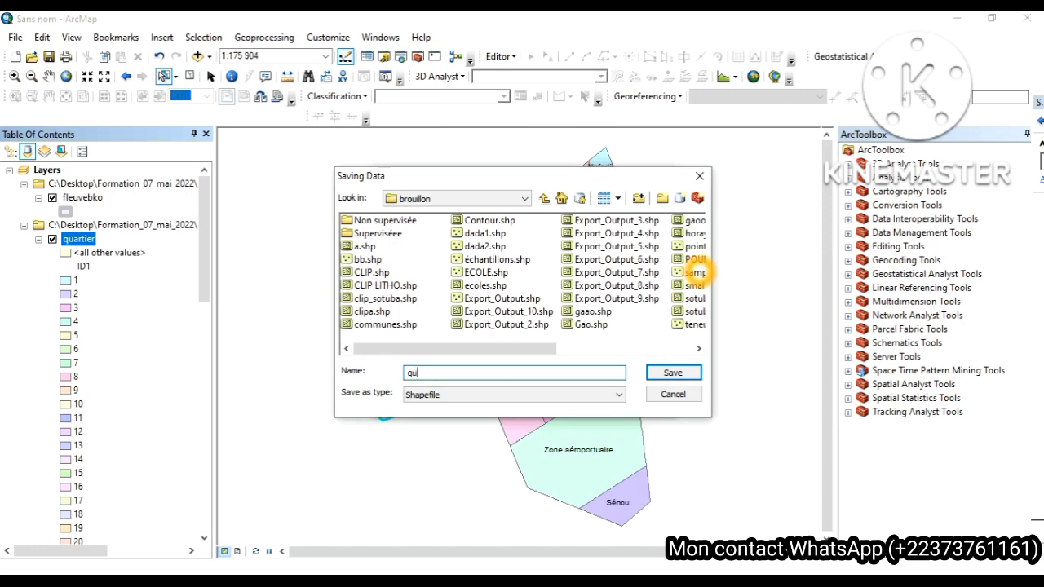
pyautogui.write('artier affectés par ')
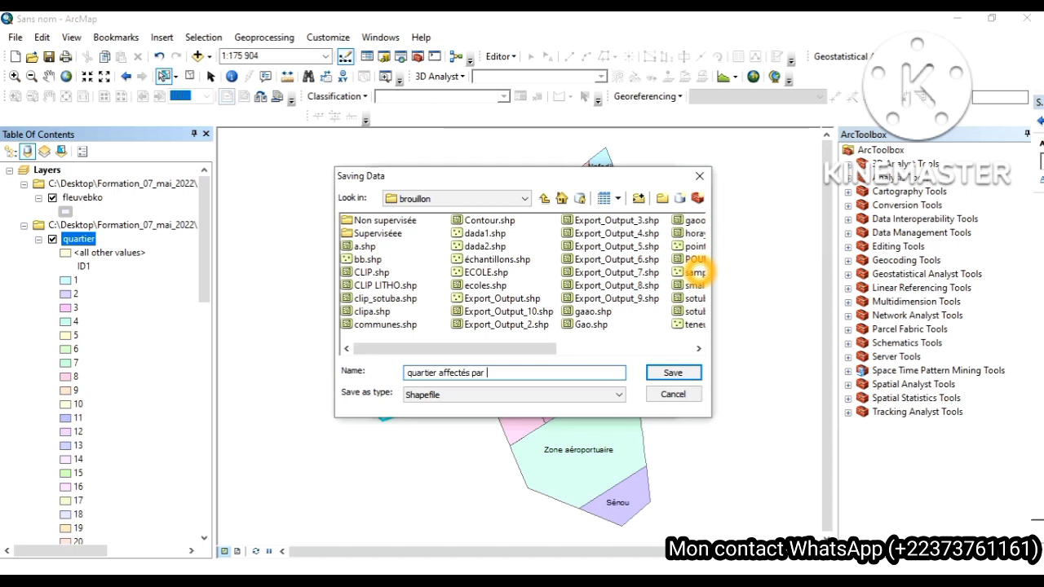
pyautogui.write('le fleuve')
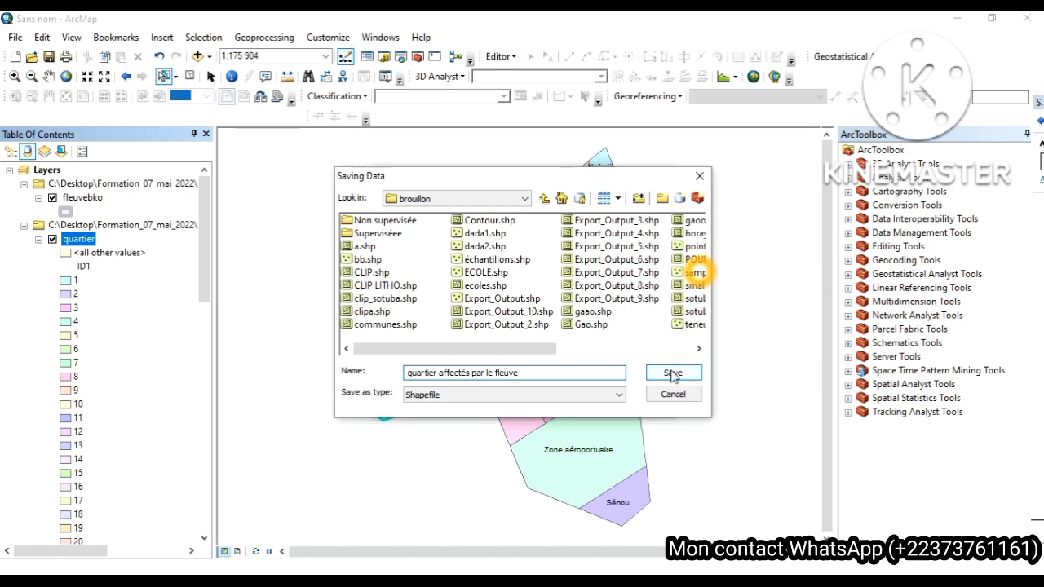
pyautogui.click(673, 374)
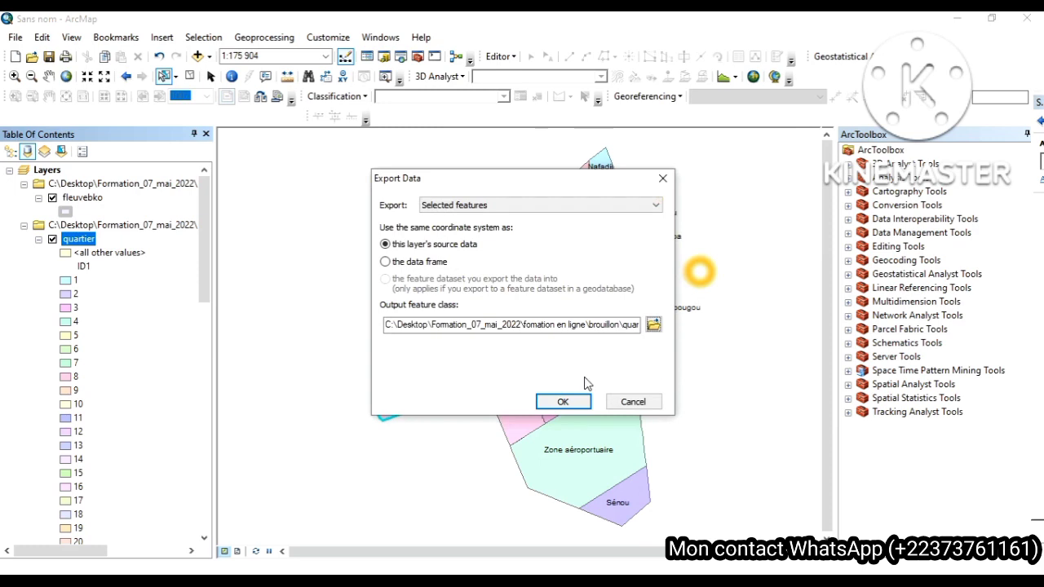
pyautogui.click(563, 404)
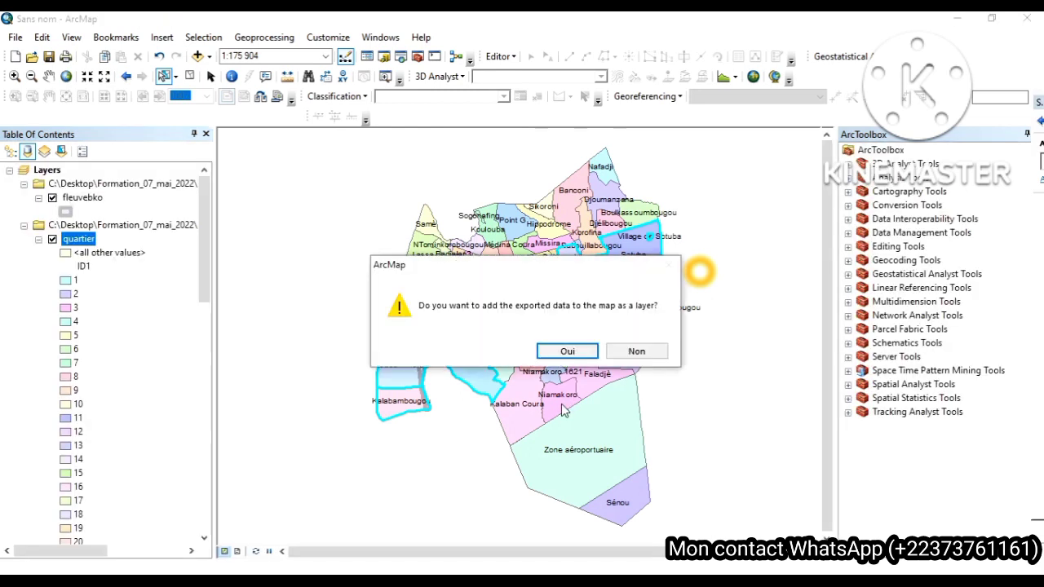
pyautogui.click(562, 352)
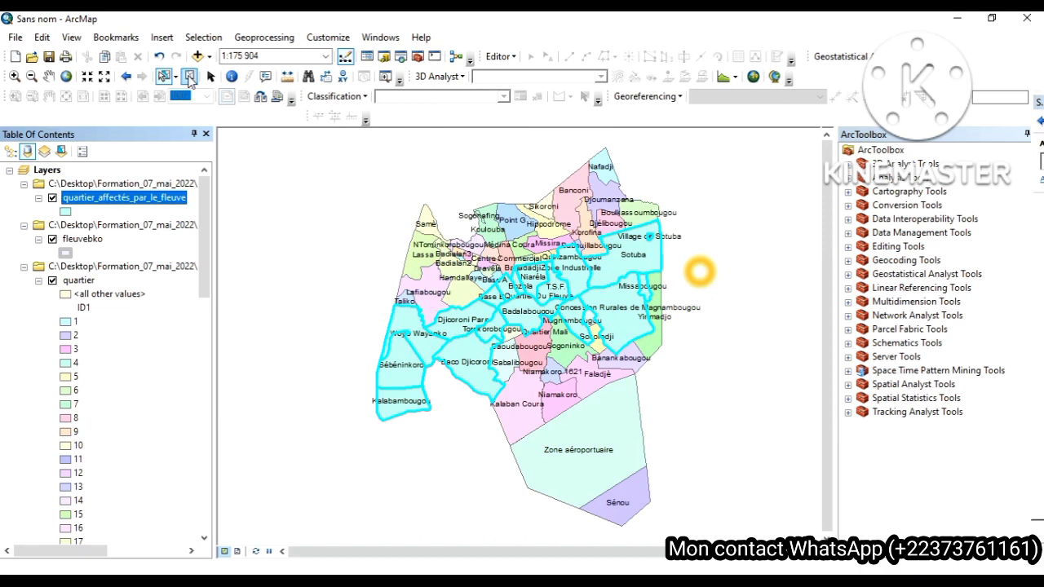
# - Clear the feature selection and hide the quartier layer so only the extracted river neighbourhoods are displayed
pyautogui.click(189, 76)
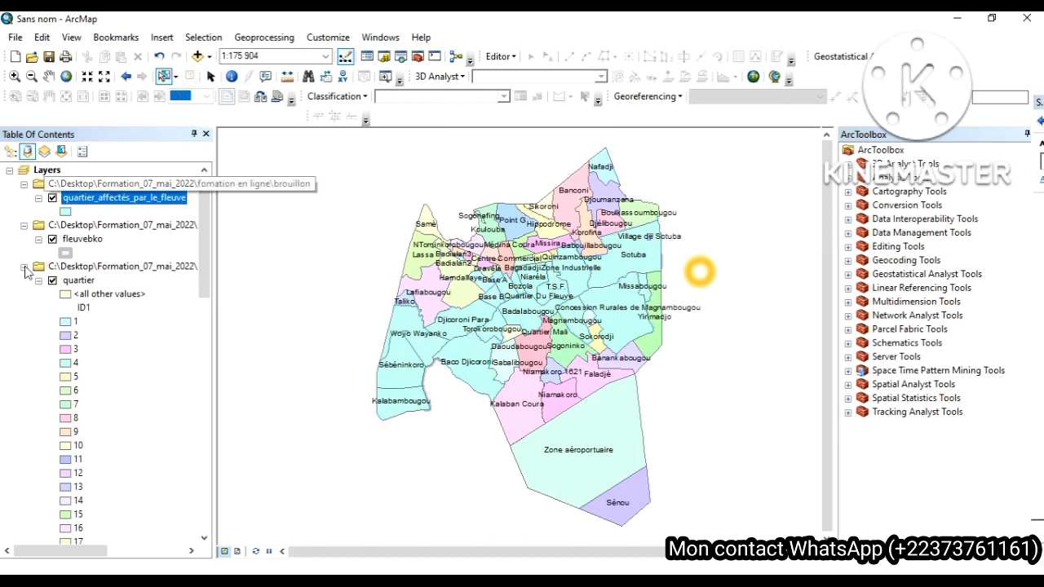
pyautogui.click(53, 281)
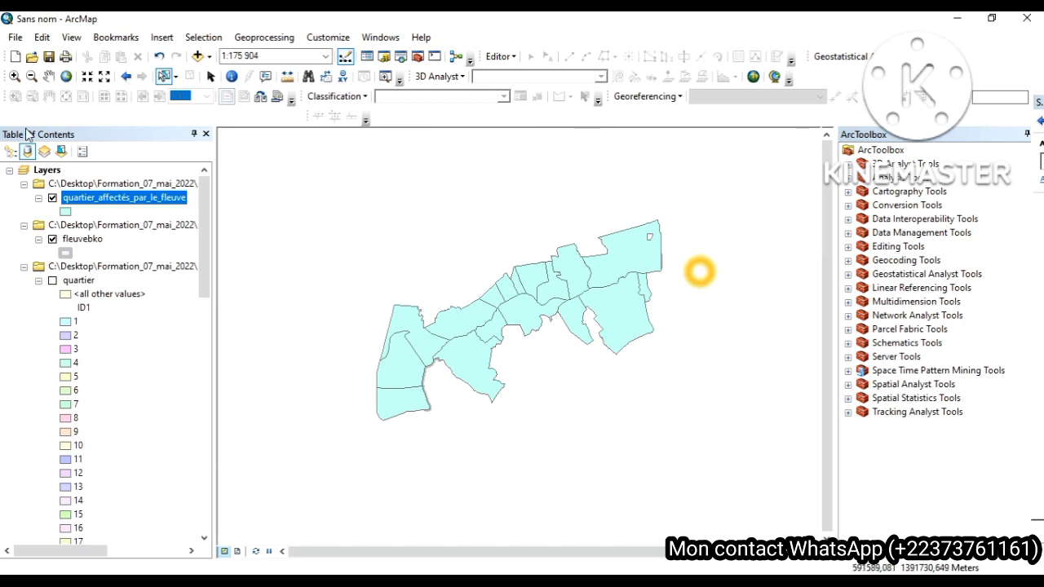
pyautogui.click(199, 42)
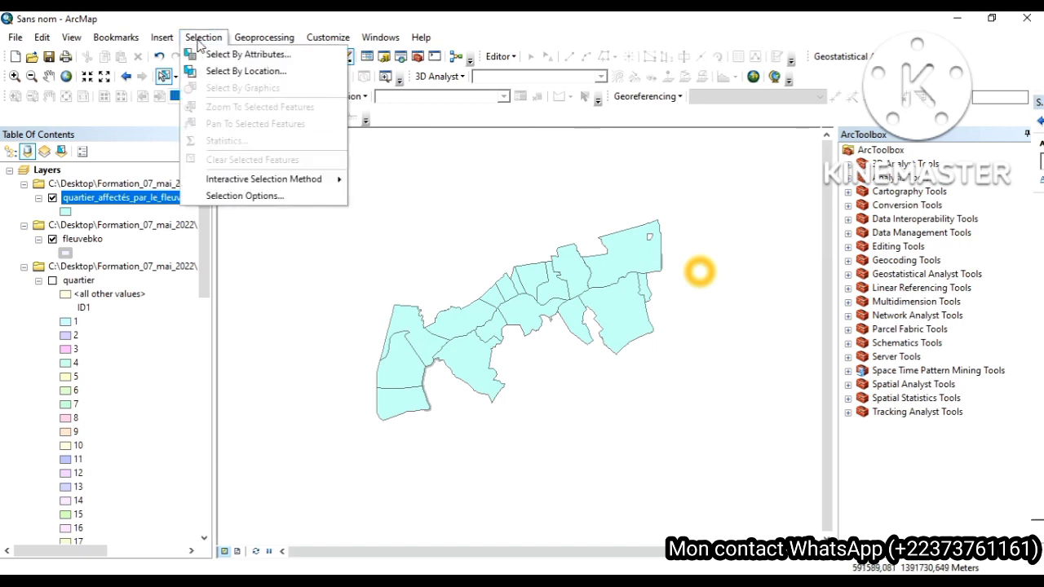
pyautogui.click(199, 43)
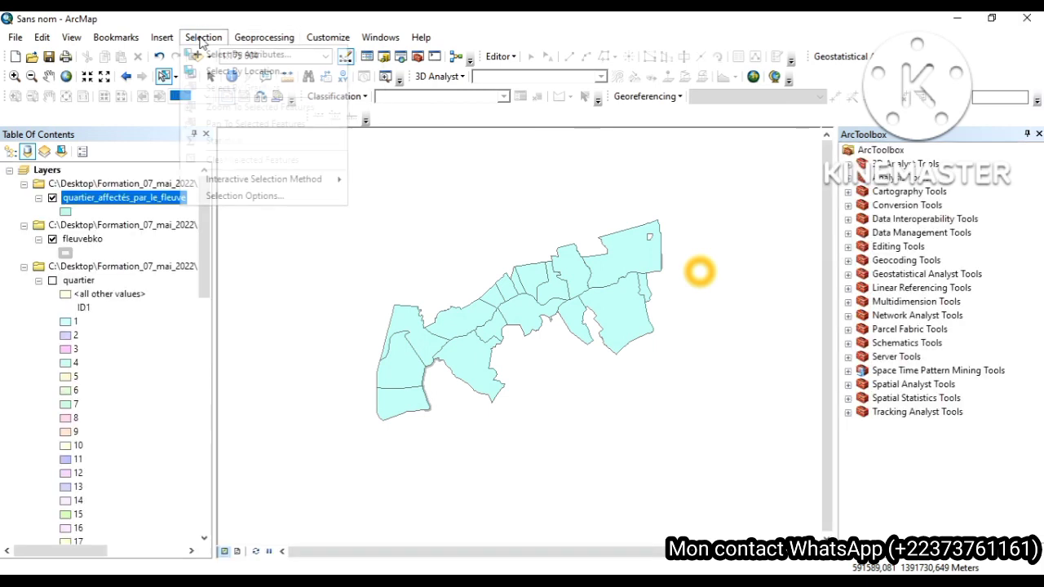
pyautogui.click(204, 43)
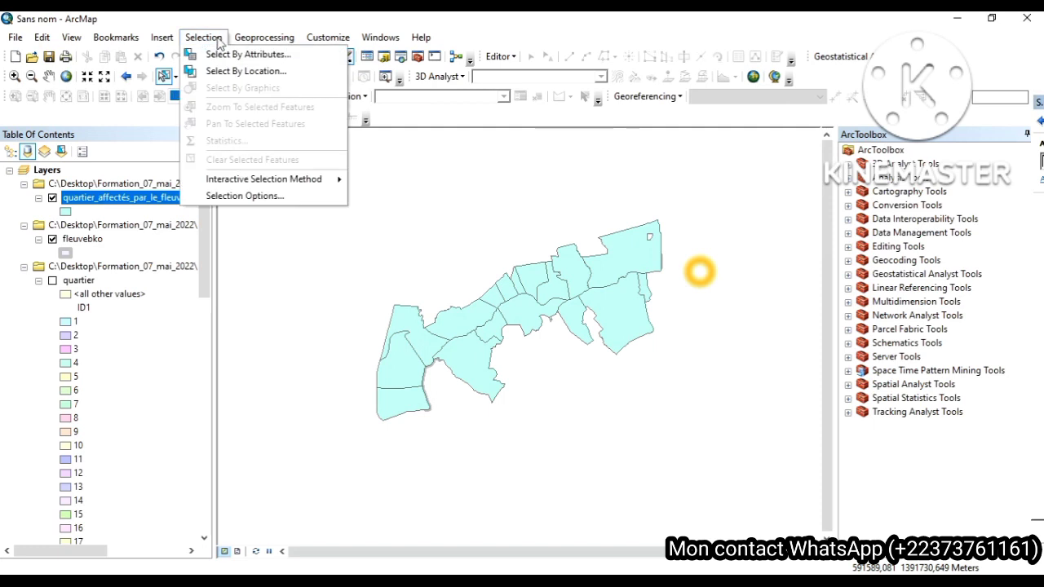
pyautogui.click(242, 57)
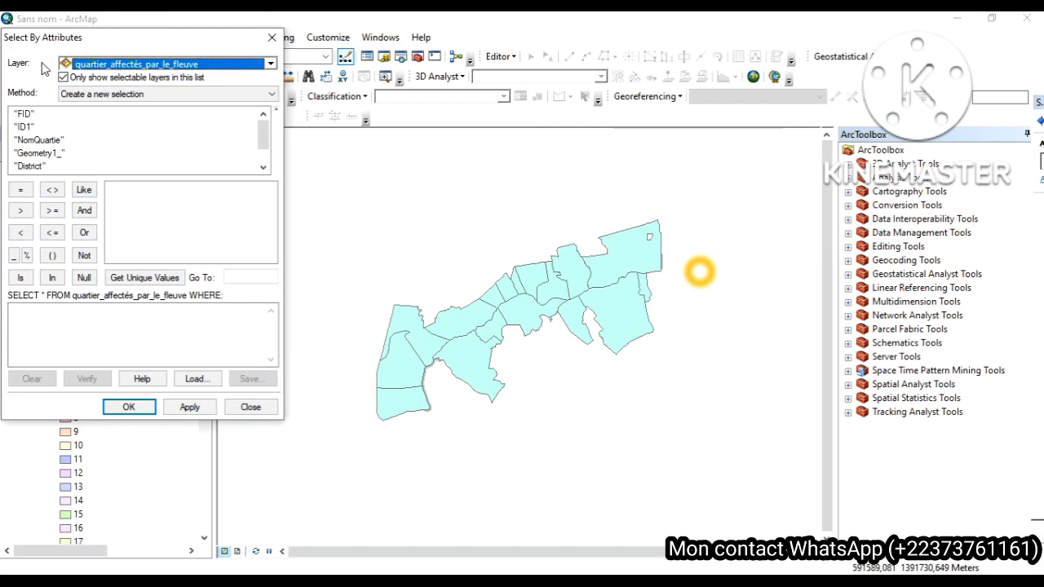
pyautogui.click(115, 66)
pyautogui.click(115, 68)
pyautogui.click(115, 65)
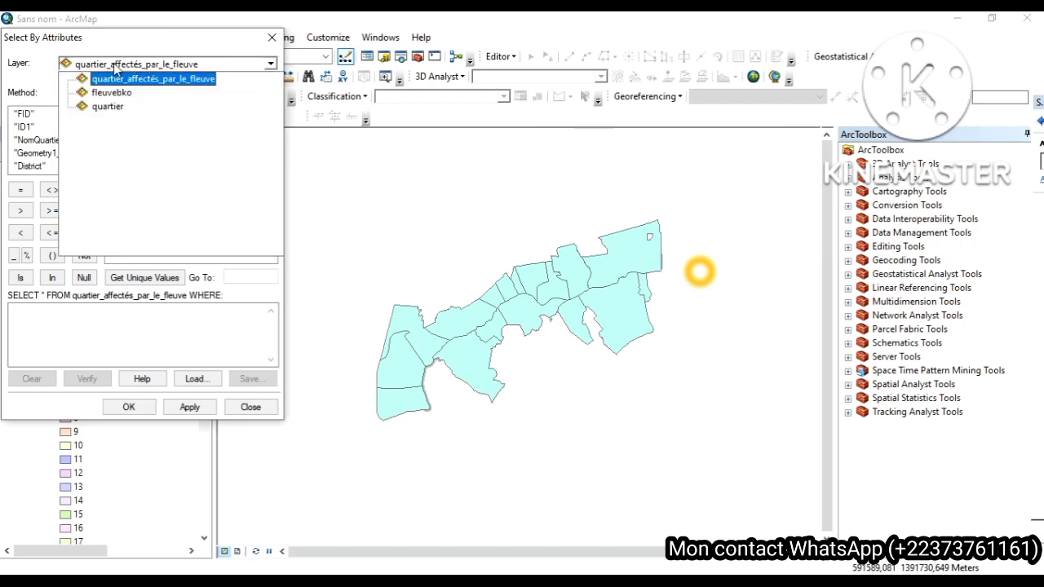
pyautogui.click(115, 108)
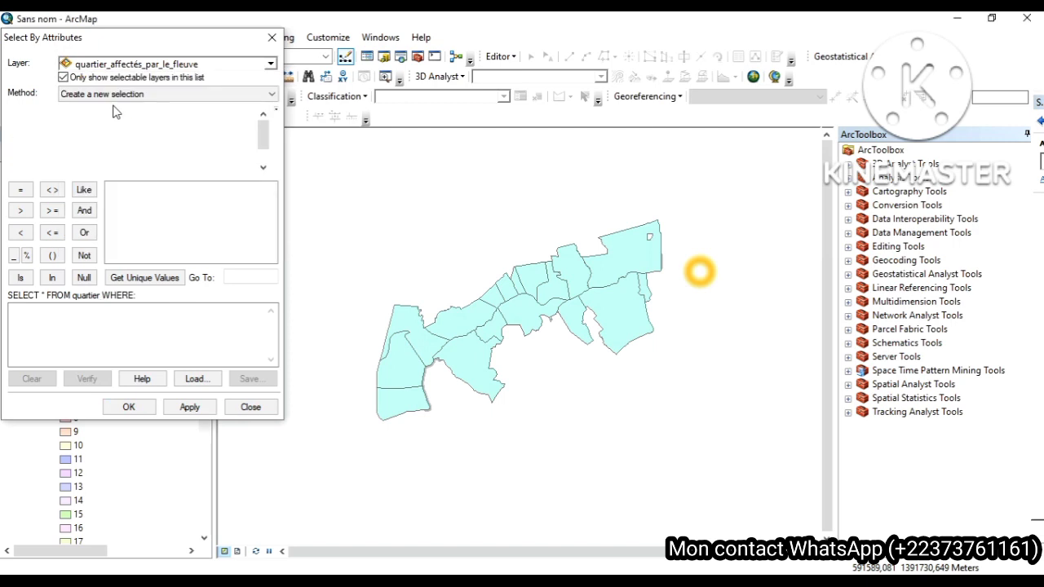
pyautogui.click(272, 37)
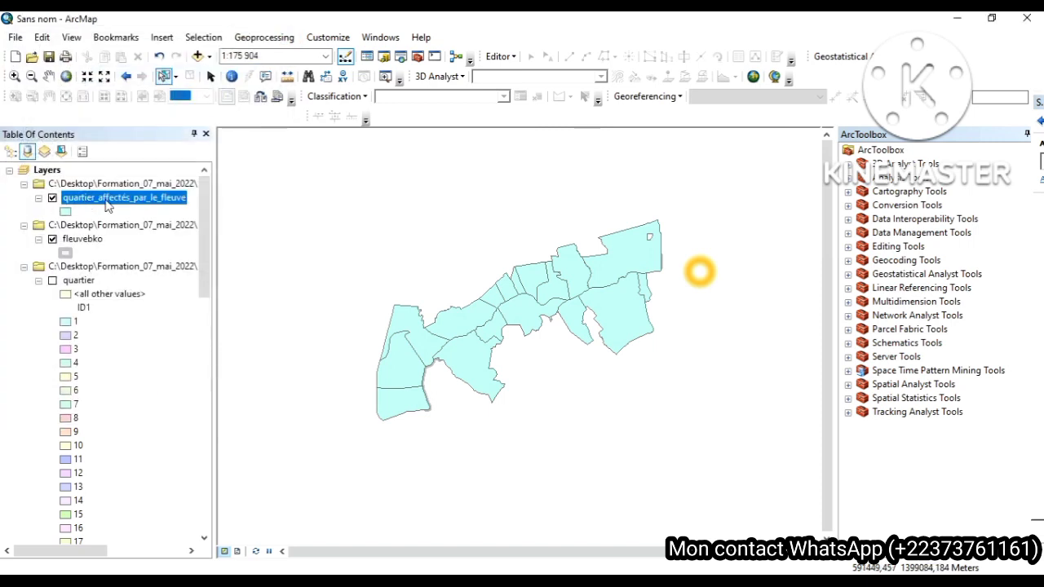
# - Open the attribute table of the quartier layer
pyautogui.keyDown('ctrl'); pyautogui.click(79, 282); pyautogui.keyUp('ctrl')
pyautogui.rightClick(81, 284)
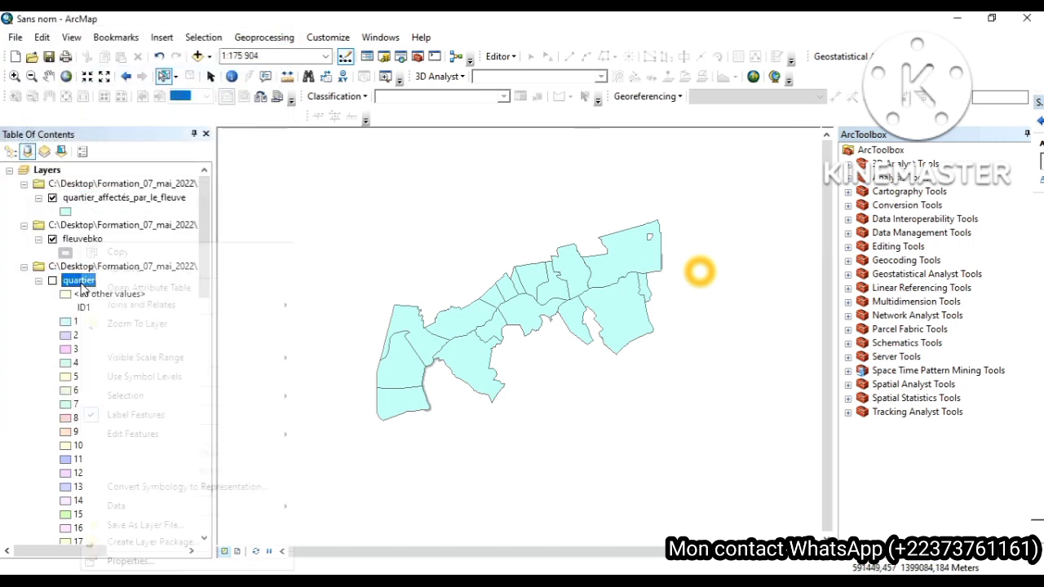
pyautogui.click(120, 290)
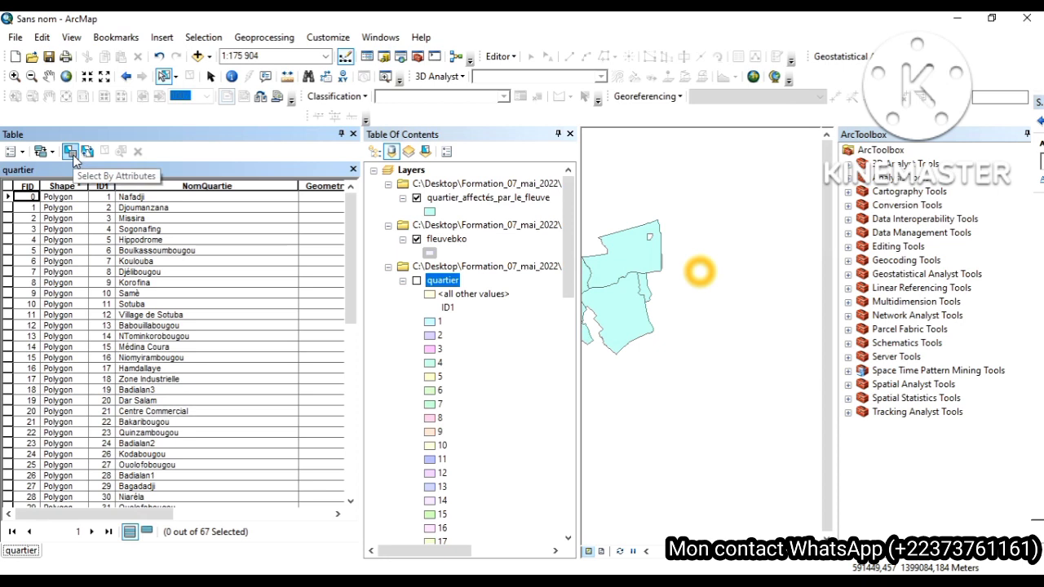
pyautogui.click(71, 153)
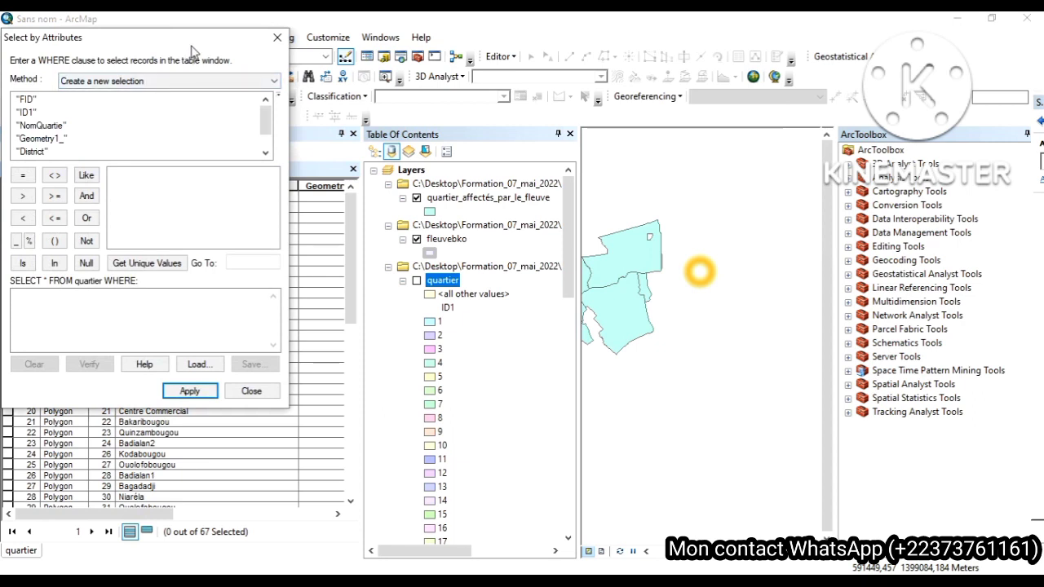
pyautogui.moveTo(195, 52); pyautogui.dragTo(589, 75)
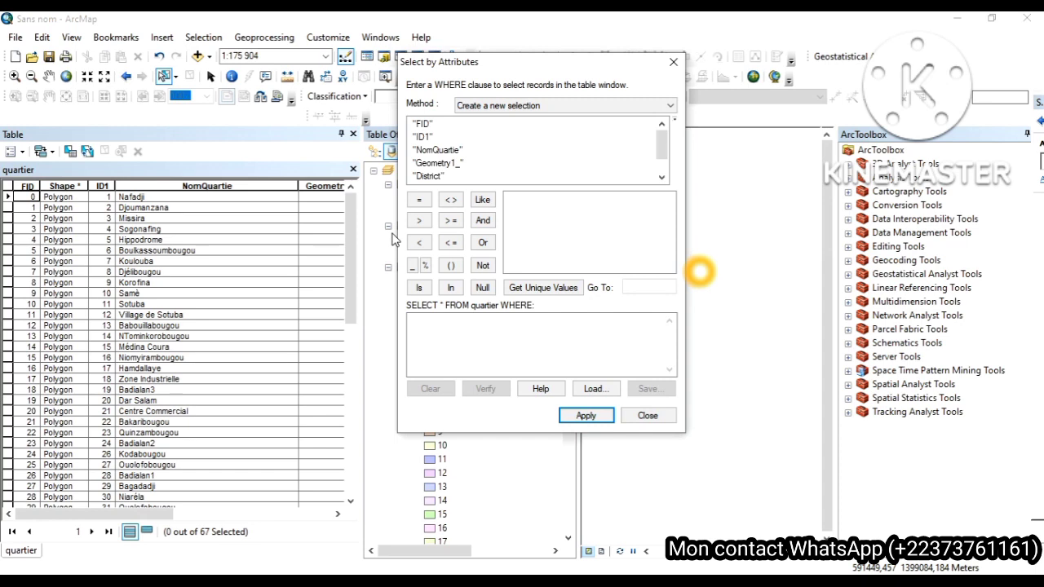
pyautogui.click(674, 63)
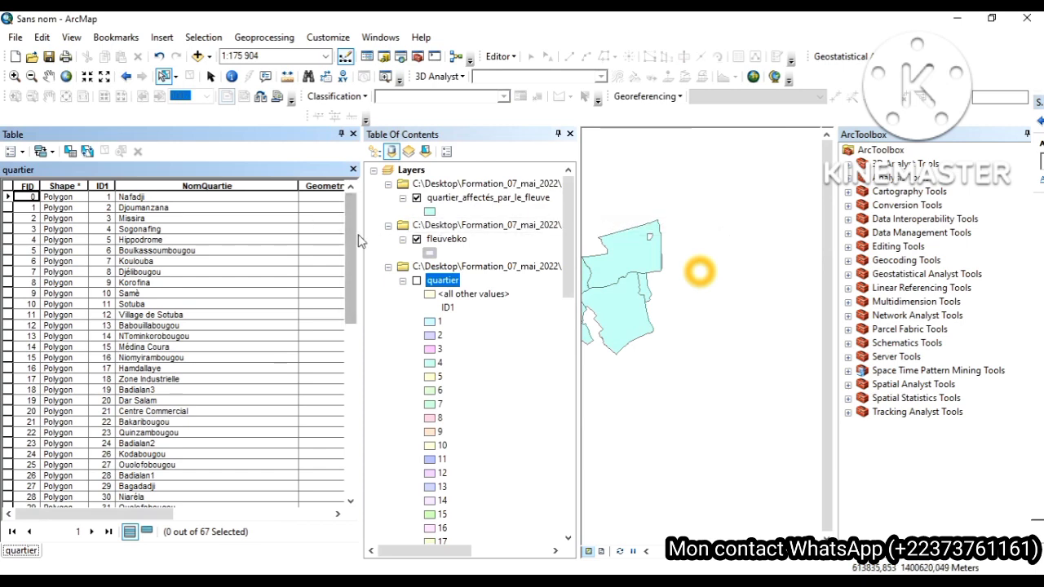
# - Widen the quartier table to show its FLEUVE field and build the attribute selection expression "FLEUVE" = '1'
pyautogui.moveTo(363, 234); pyautogui.dragTo(680, 244)
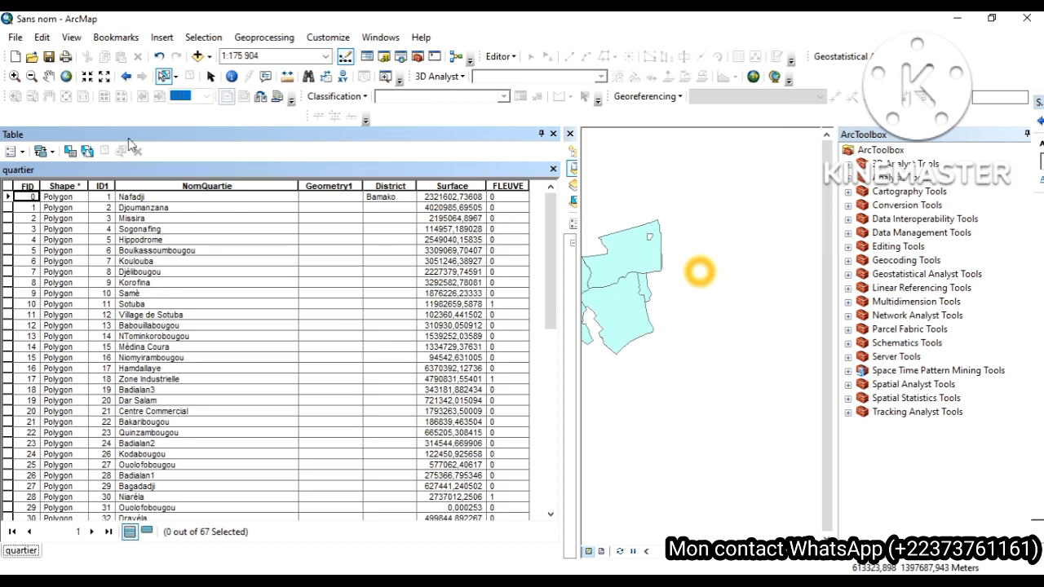
pyautogui.click(69, 151)
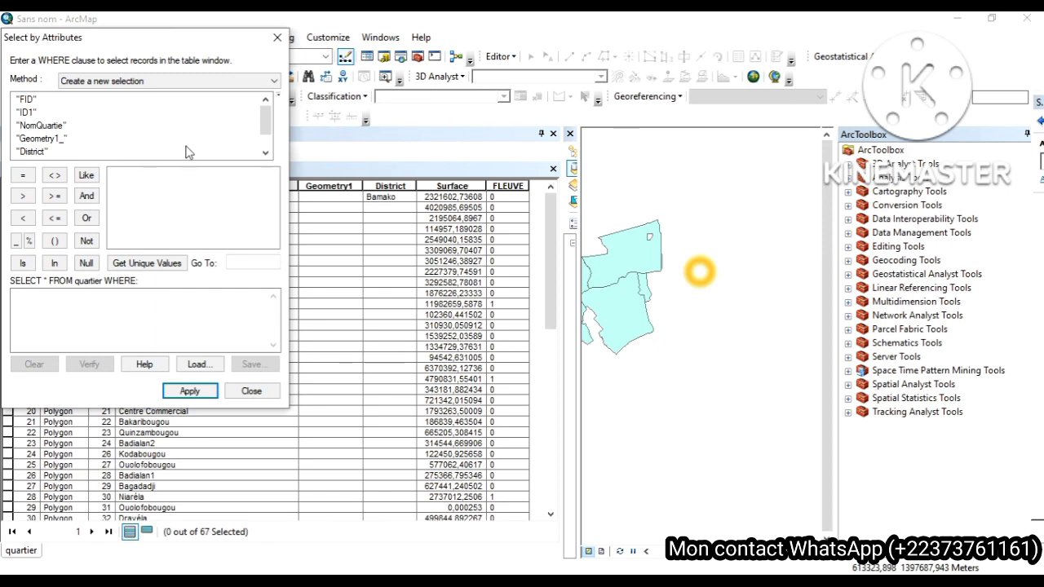
pyautogui.click(265, 154)
pyautogui.click(265, 154)
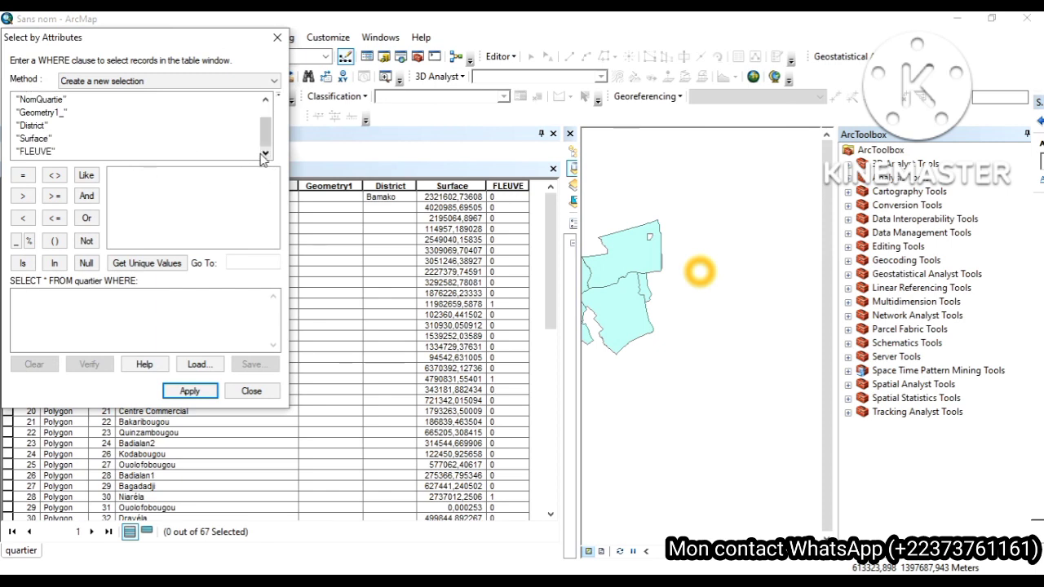
pyautogui.doubleClick(33, 152)
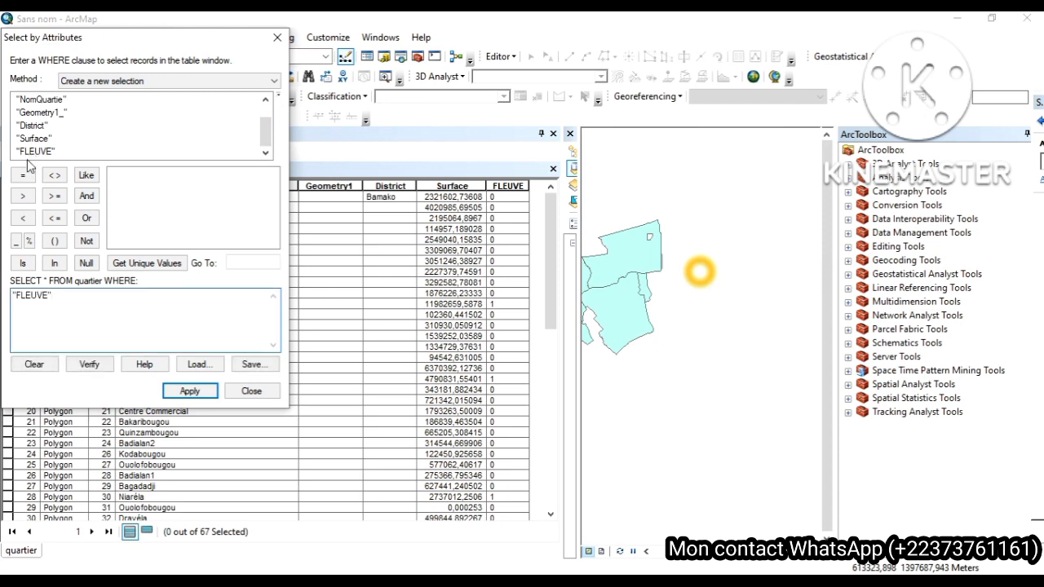
pyautogui.click(23, 175)
pyautogui.click(152, 261)
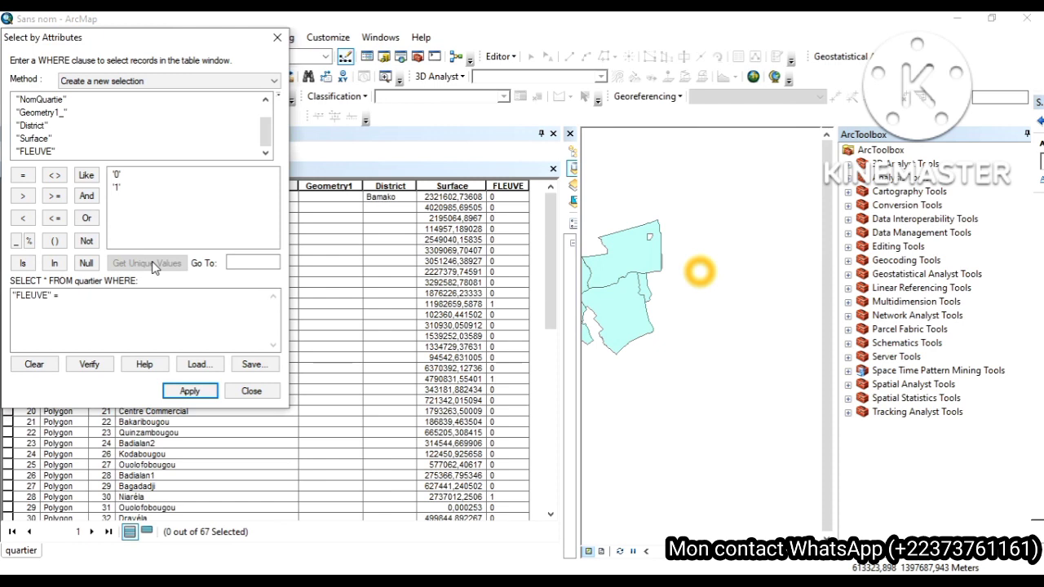
pyautogui.doubleClick(117, 187)
pyautogui.click(489, 377)
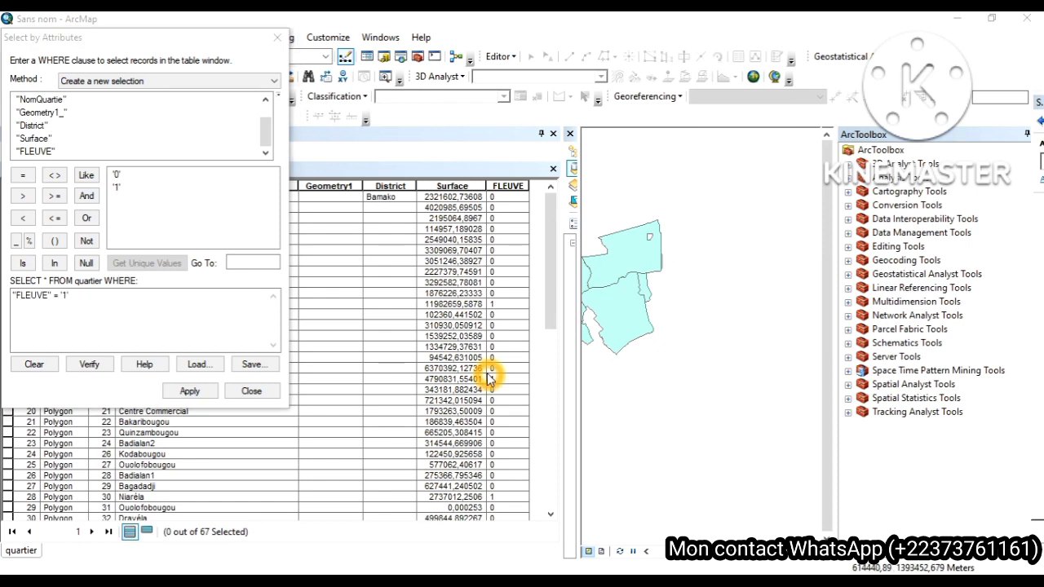
pyautogui.click(81, 309)
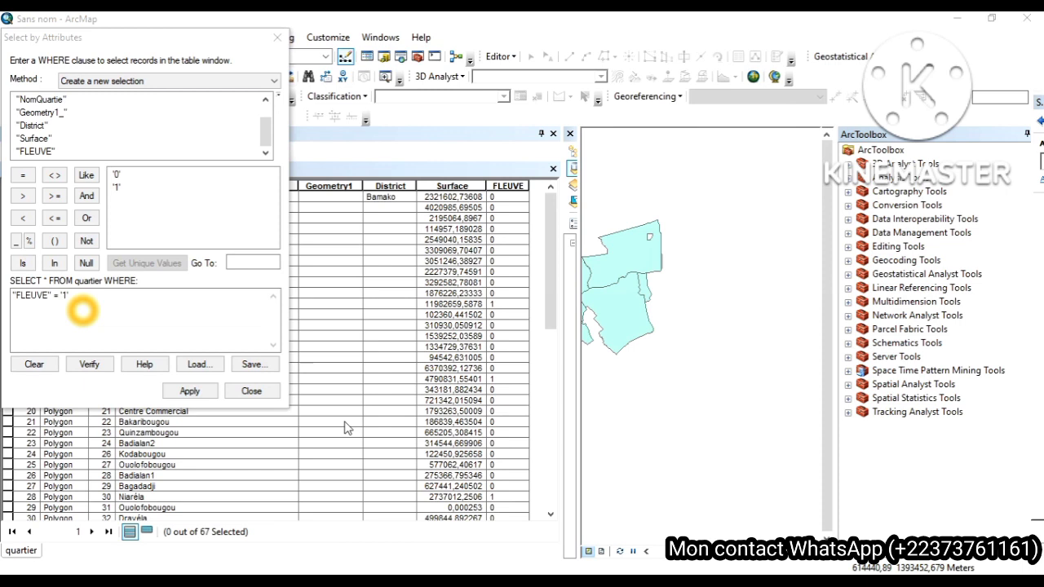
# - Verify the FLEUVE expression, apply it as a new selection and look through the selected quartier records
pyautogui.click(87, 365)
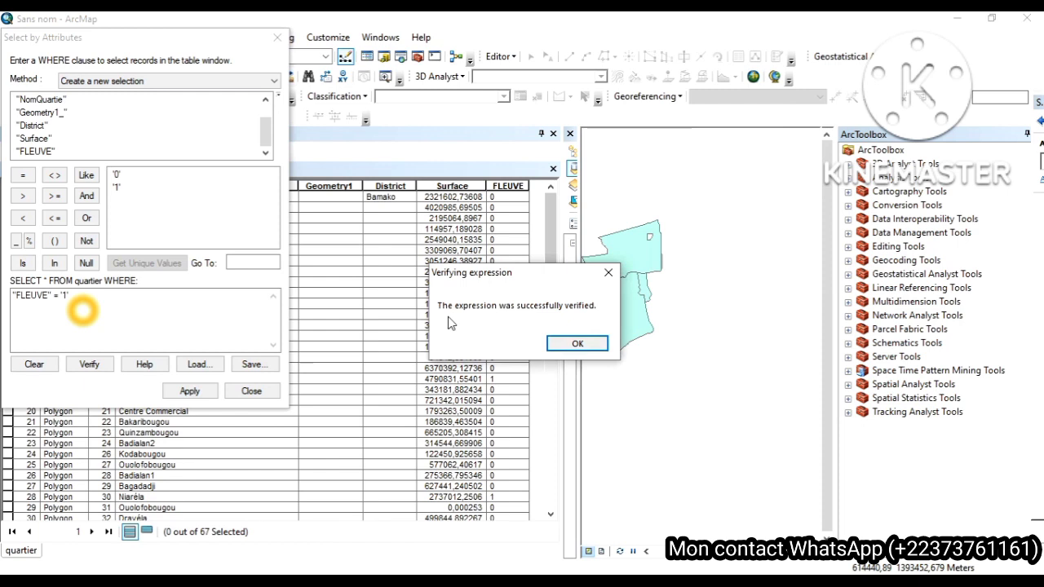
pyautogui.click(574, 344)
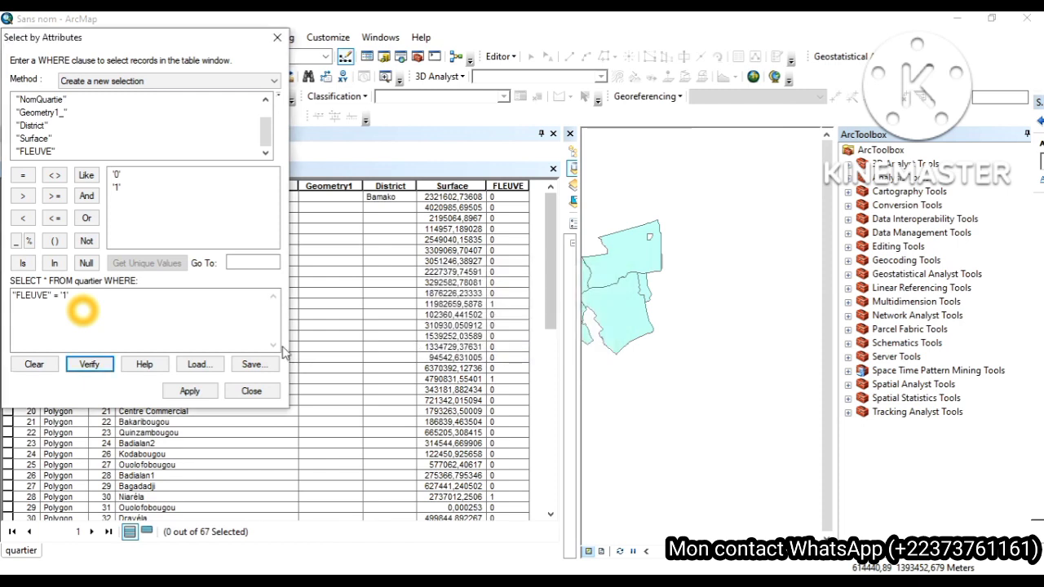
pyautogui.click(190, 392)
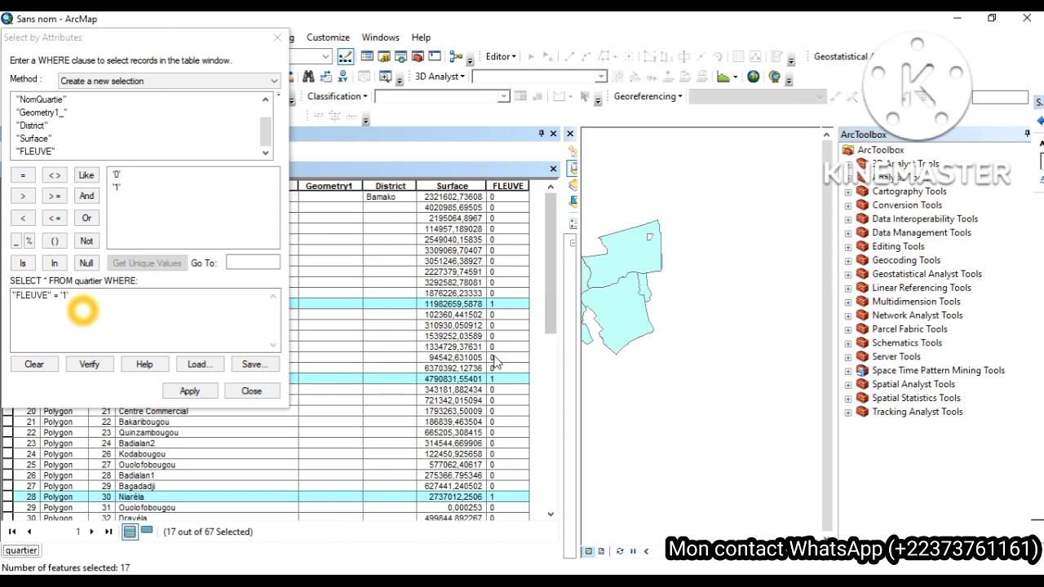
pyautogui.click(252, 391)
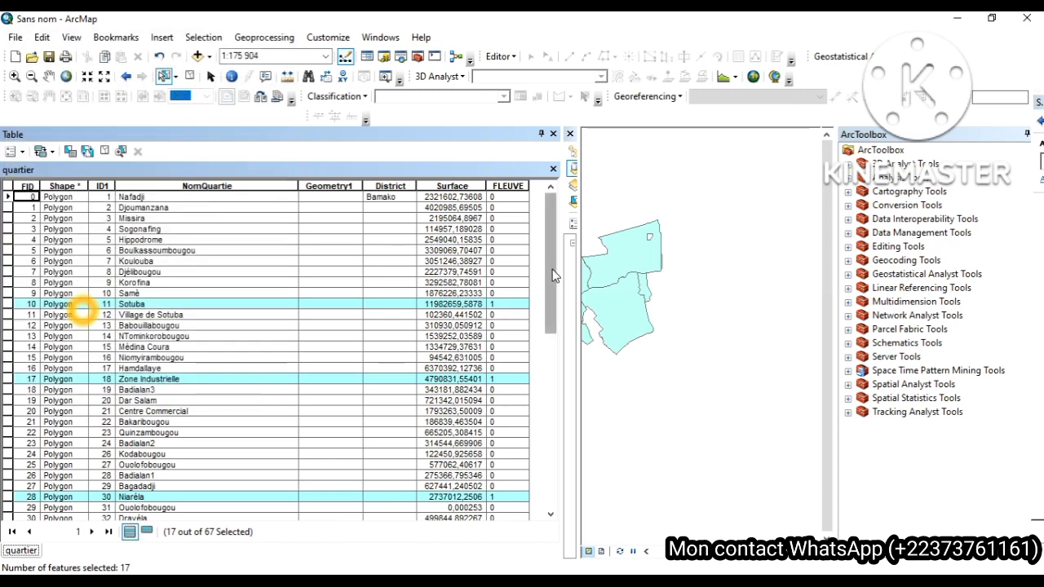
pyautogui.moveTo(552, 275); pyautogui.dragTo(561, 482)
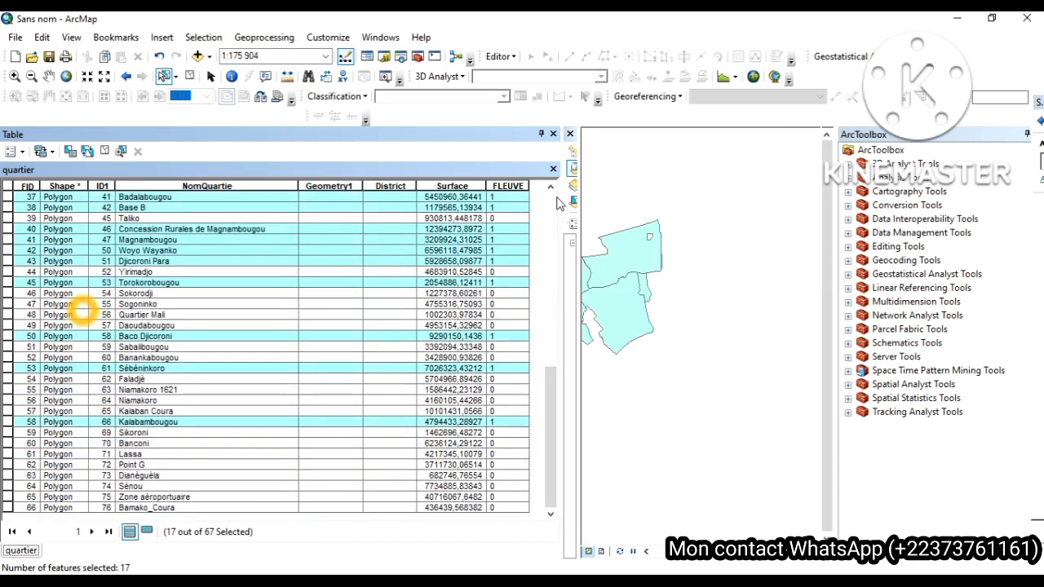
# - Close the attribute table, show the quartier layer again and hide the quartier_affectés_par_le_fleuve layer
pyautogui.click(554, 169)
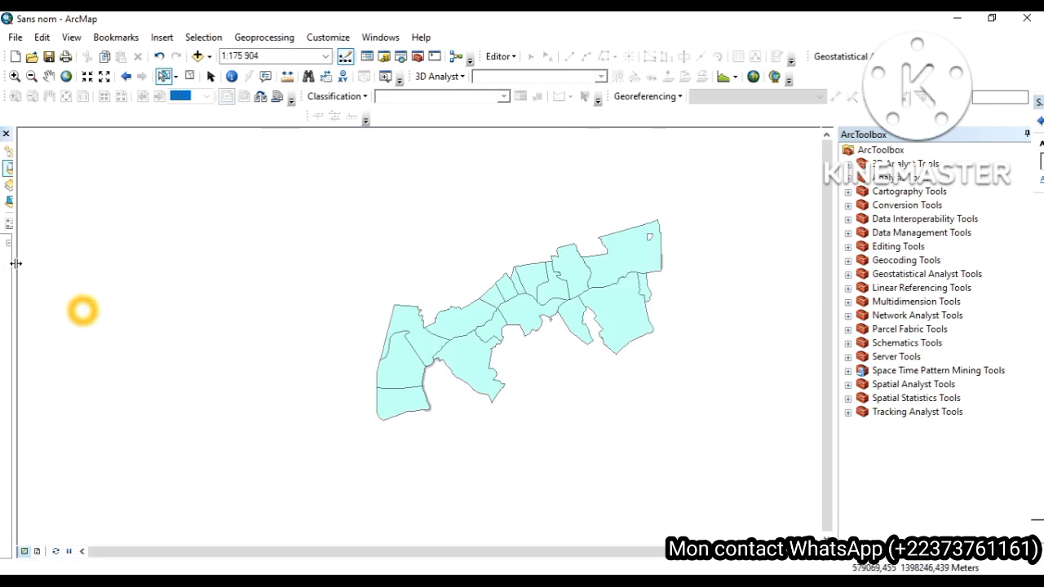
pyautogui.moveTo(17, 272); pyautogui.dragTo(199, 296)
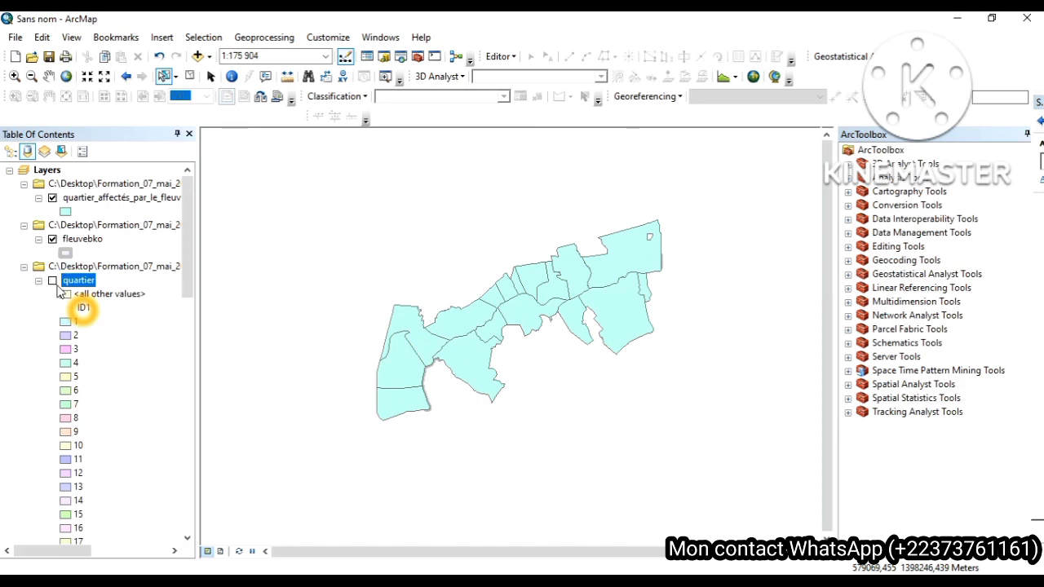
pyautogui.click(52, 281)
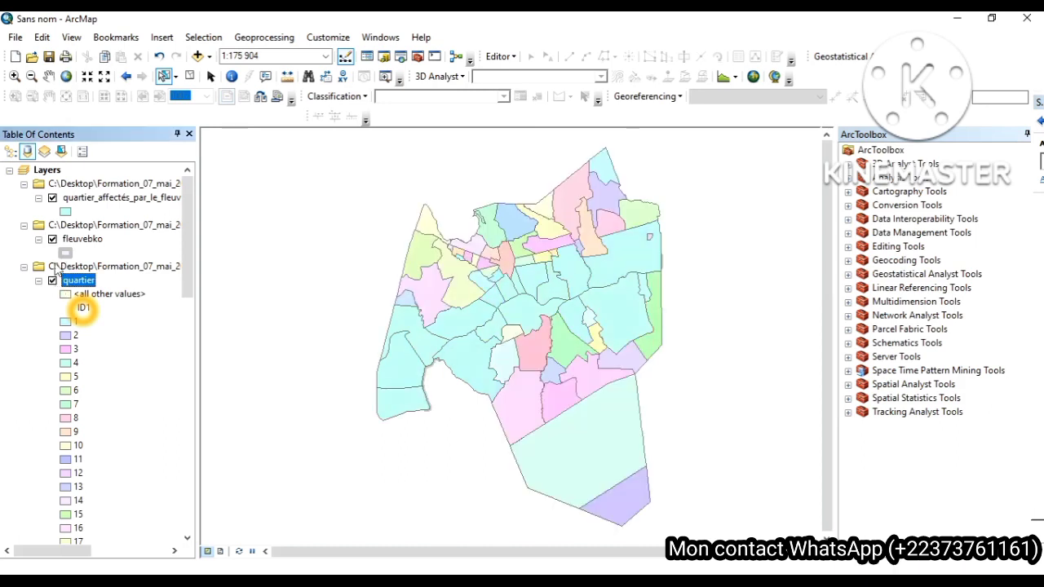
pyautogui.click(53, 199)
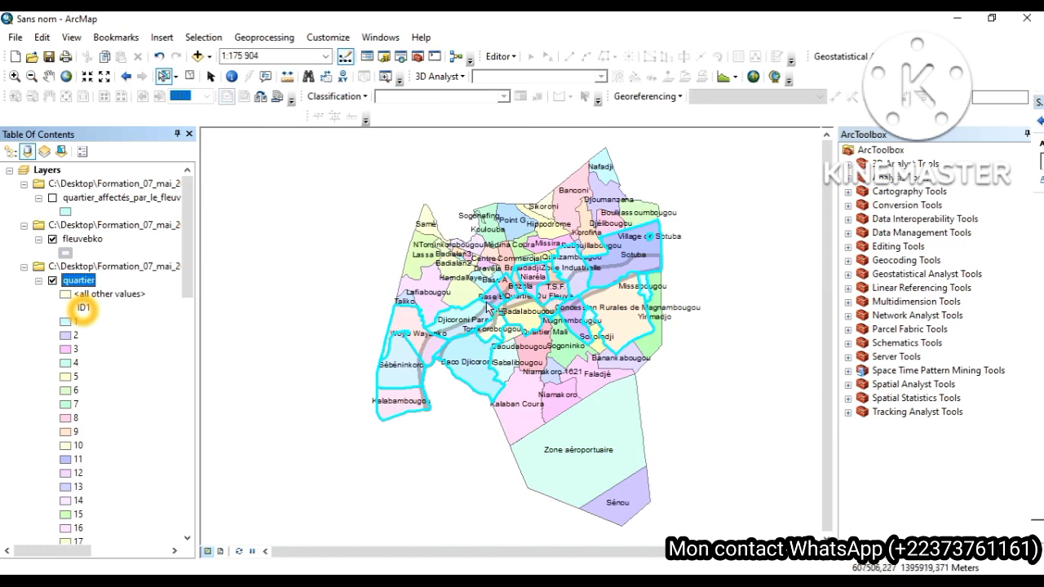
# - Turn off feature labelling in the quartier layer's properties and apply the change
pyautogui.rightClick(78, 281)
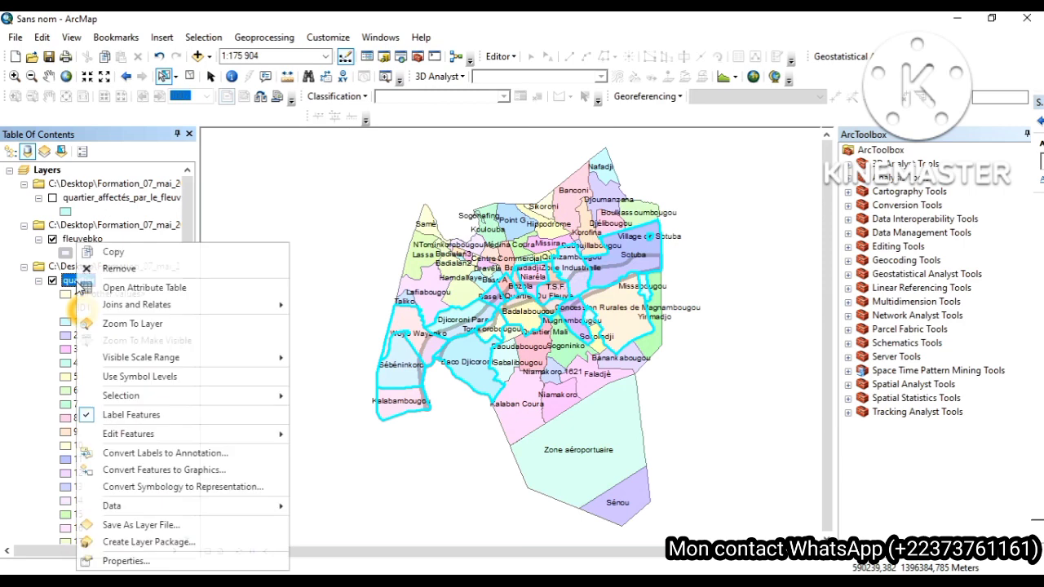
pyautogui.click(128, 561)
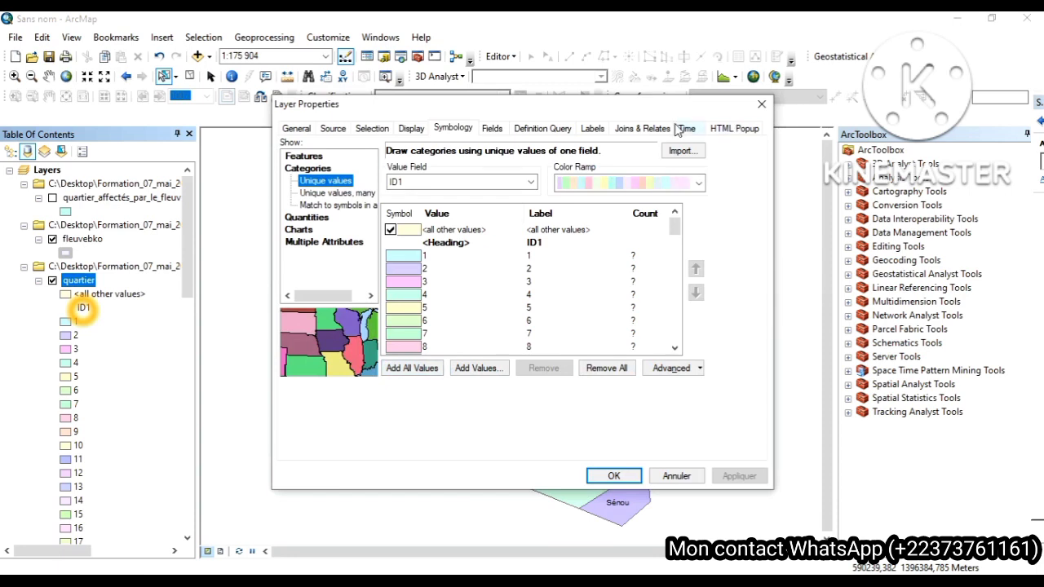
pyautogui.click(592, 131)
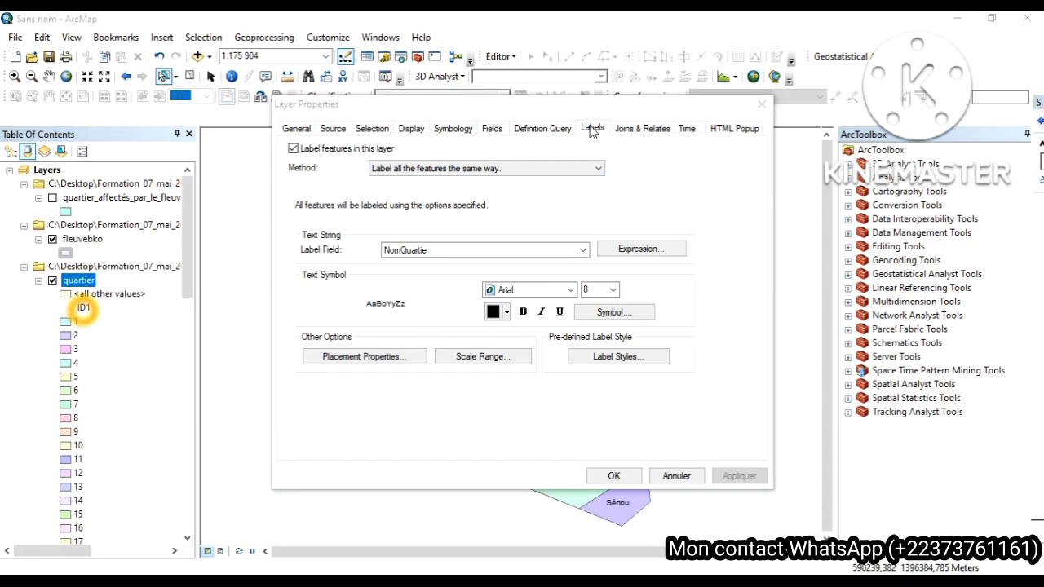
pyautogui.click(293, 148)
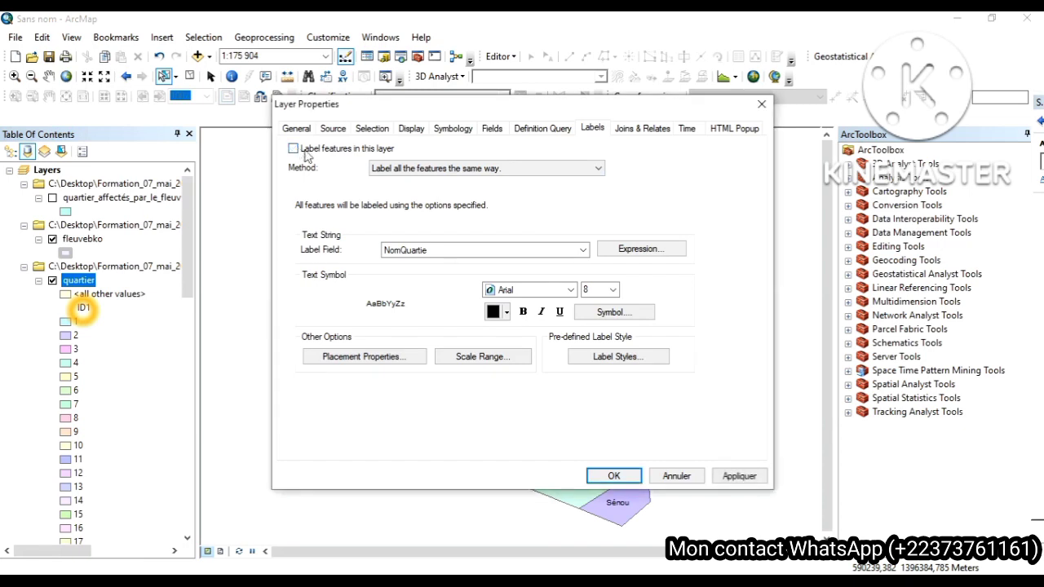
pyautogui.click(740, 476)
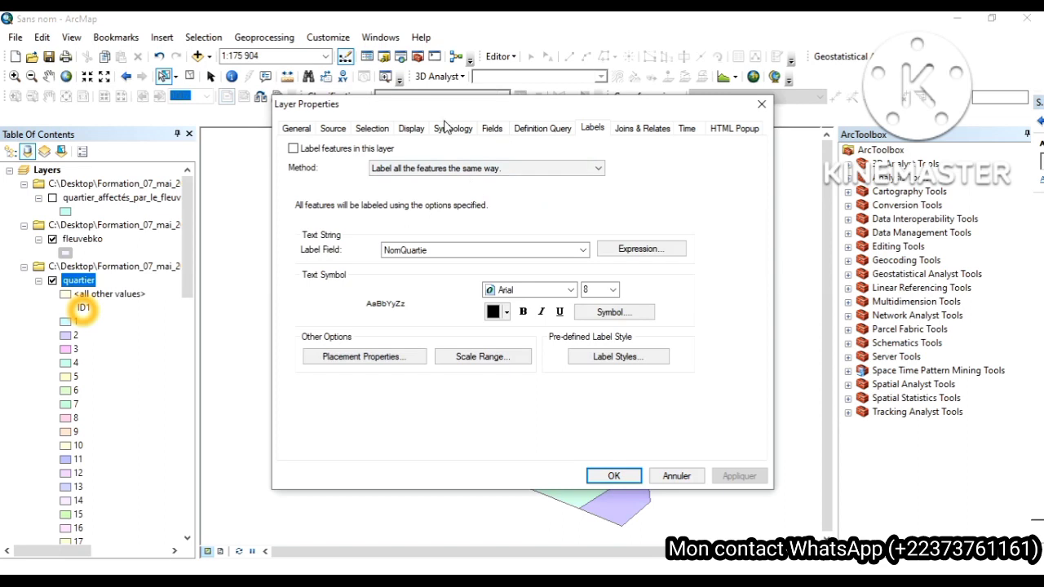
# - Close the quartier layer's properties and export its selected features in the layer's source coordinate system, adding the output to the map
pyautogui.click(452, 129)
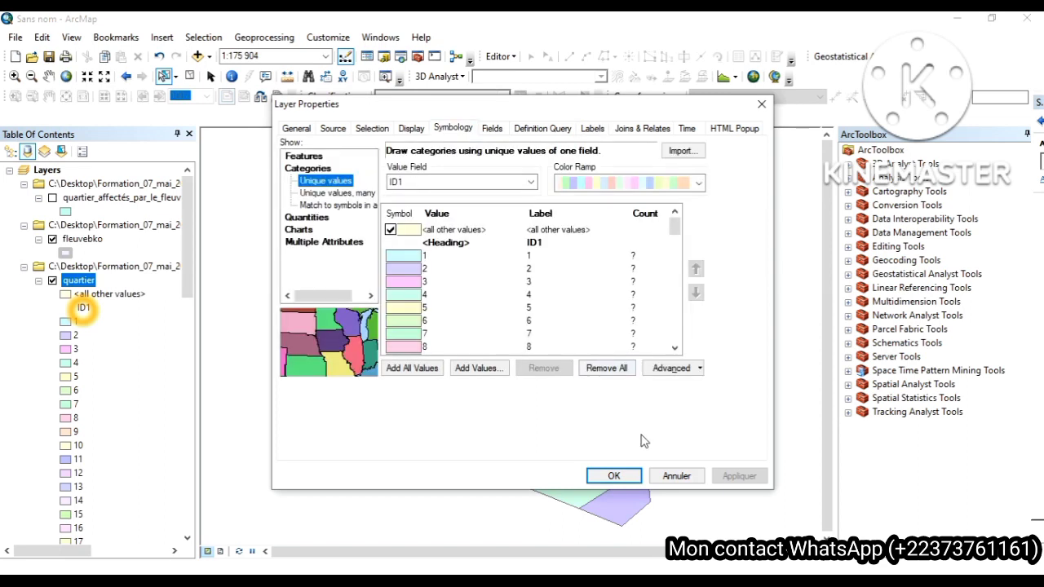
pyautogui.click(612, 476)
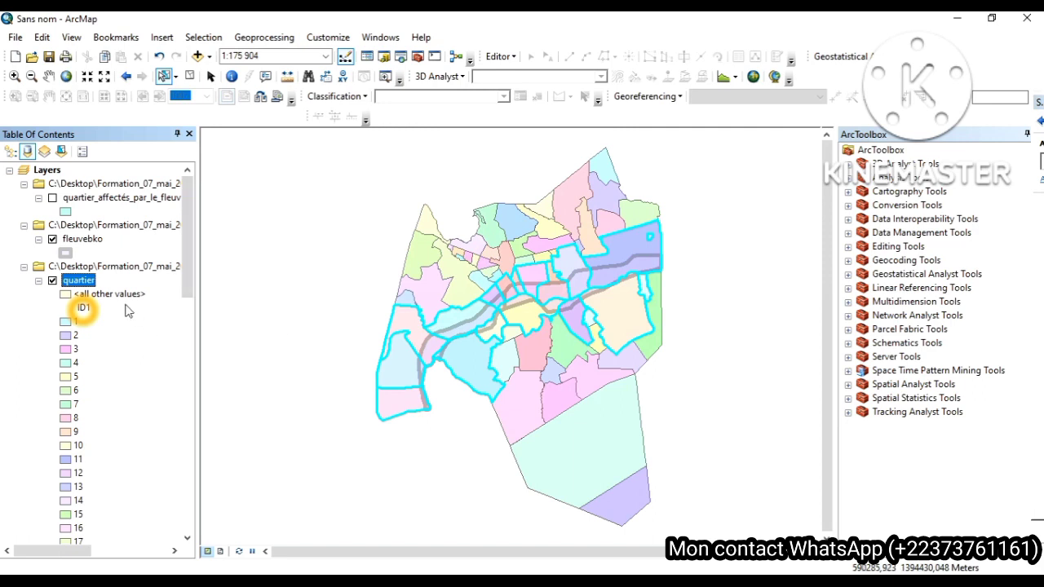
pyautogui.rightClick(79, 283)
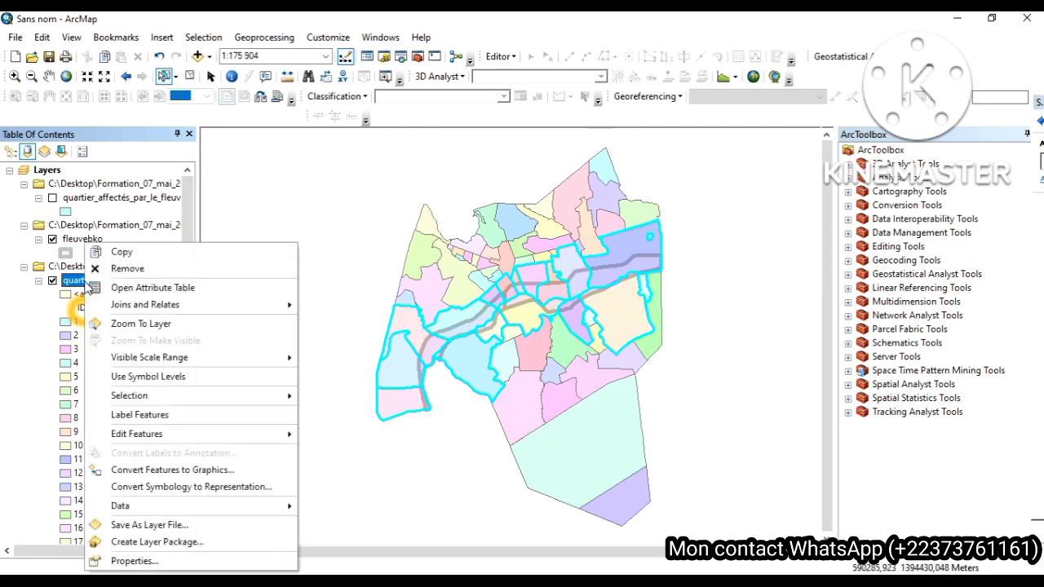
pyautogui.moveTo(120, 506)
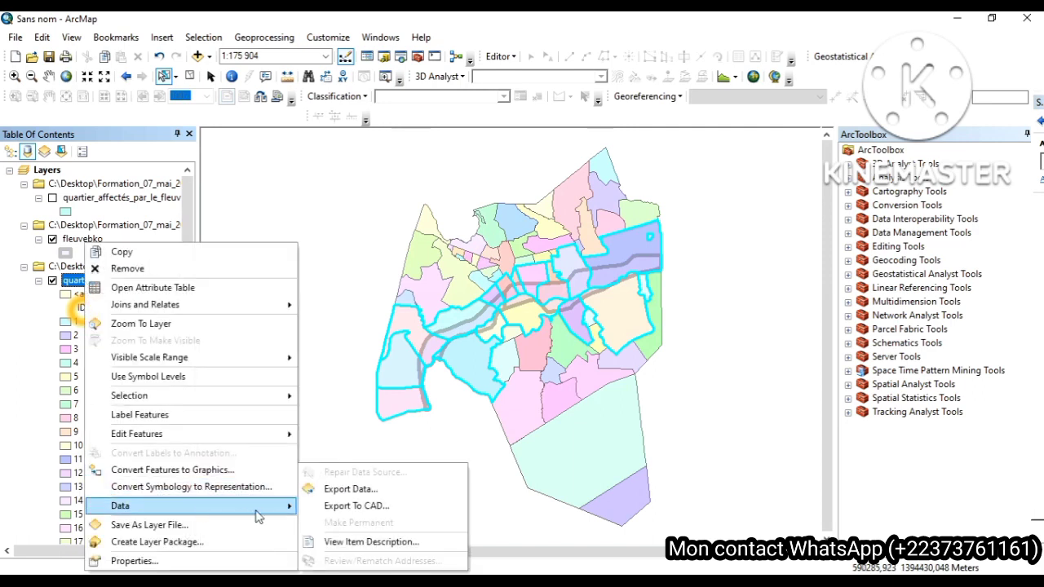
pyautogui.click(344, 489)
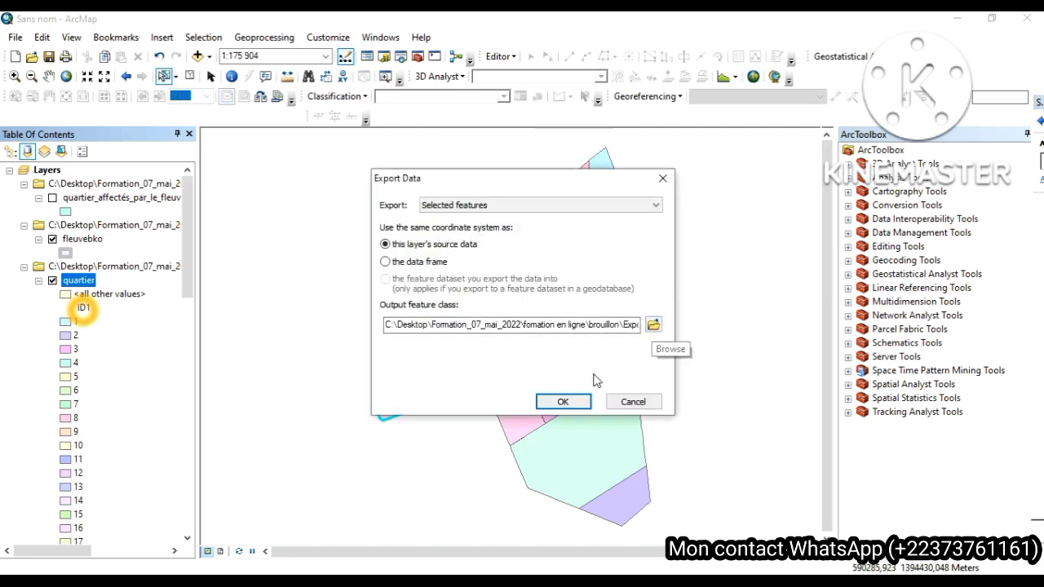
pyautogui.click(560, 407)
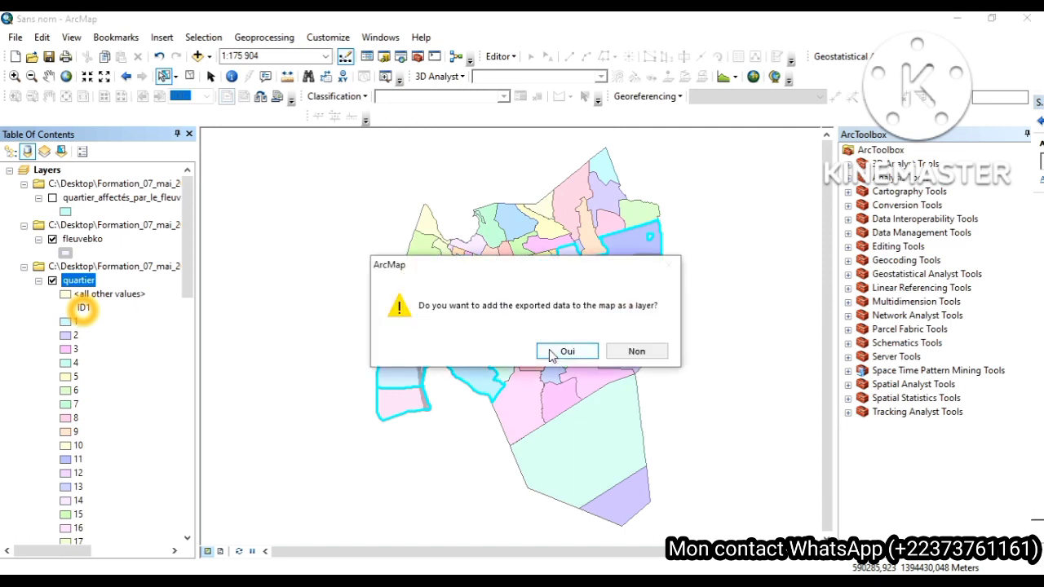
pyautogui.click(566, 352)
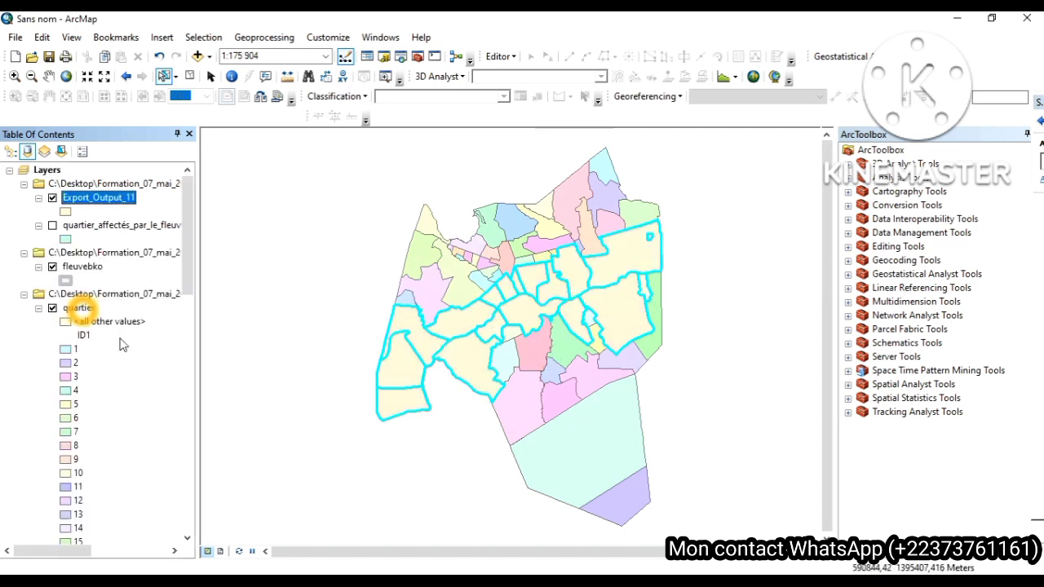
# - Rename the exported layer as "selection par requette" and hide it on the map
pyautogui.click(97, 200)
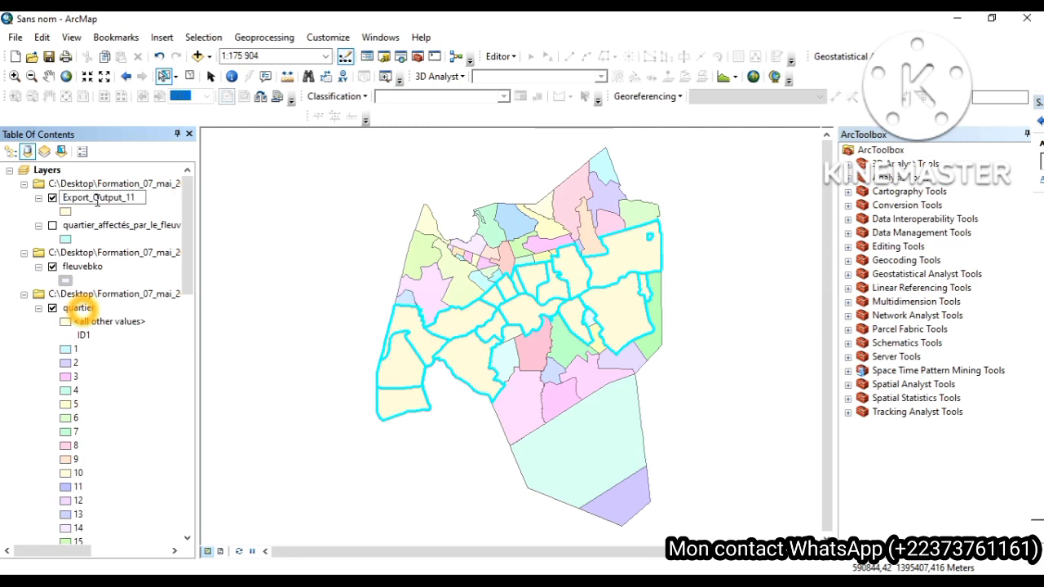
pyautogui.moveTo(64, 199); pyautogui.dragTo(176, 196)
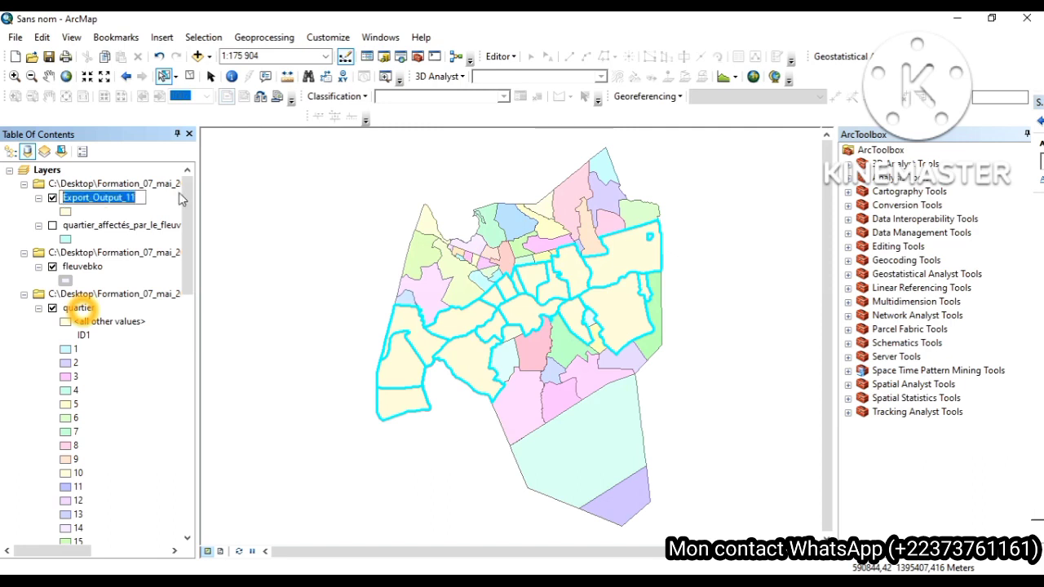
pyautogui.write('select')
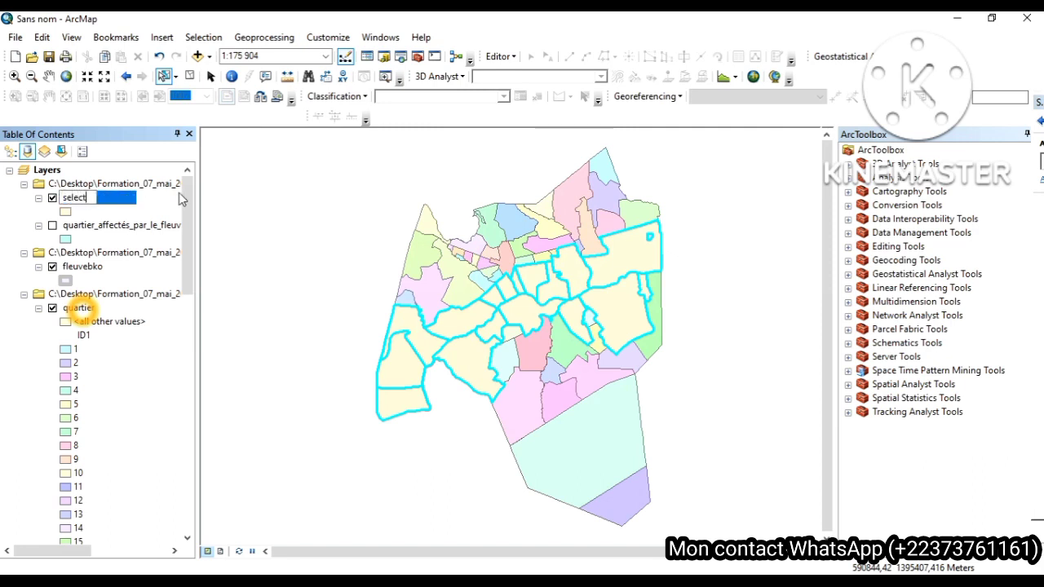
pyautogui.write('ion par reque')
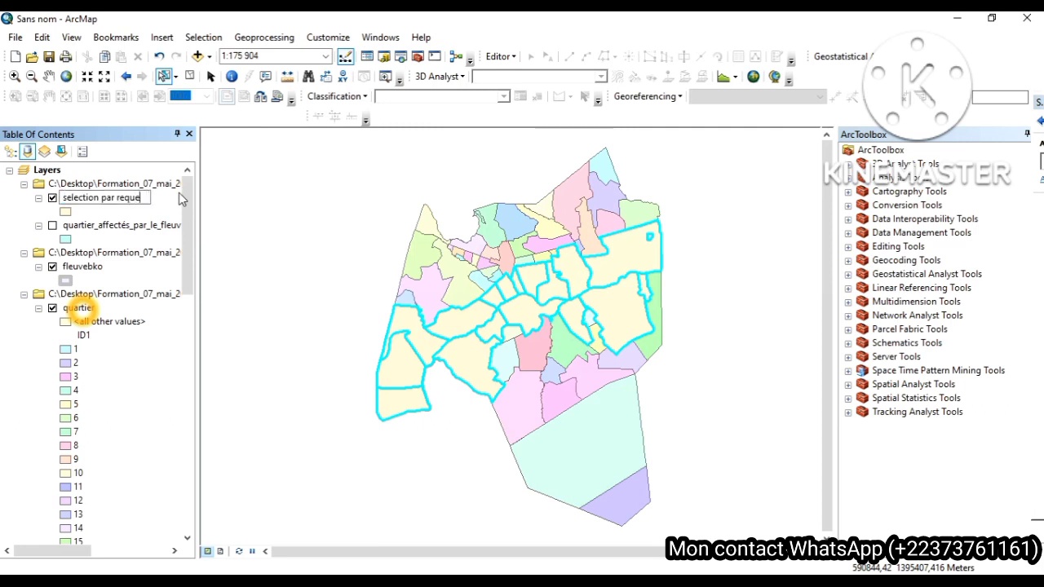
pyautogui.write('tte')
pyautogui.press('Return')
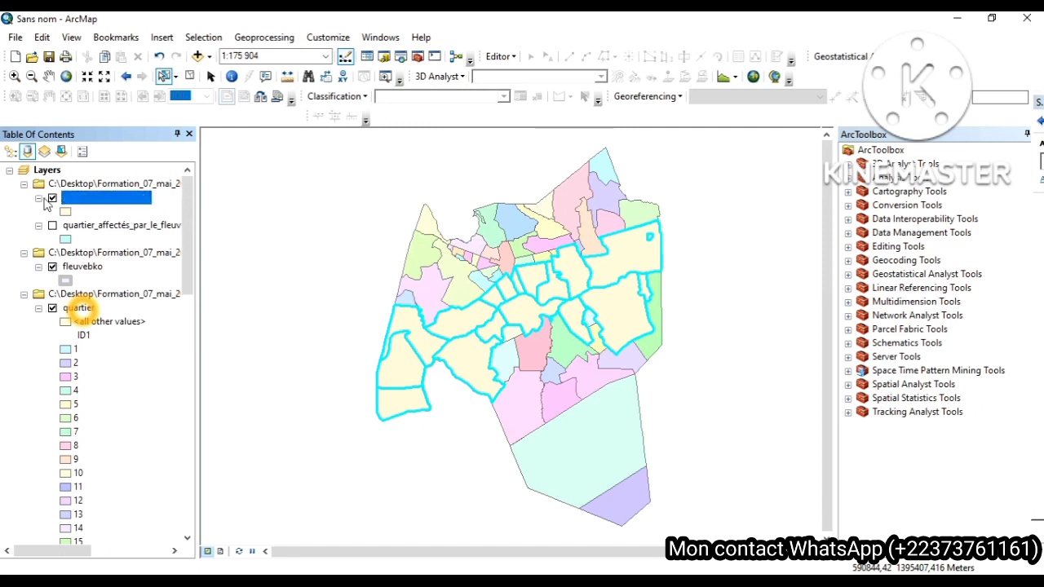
pyautogui.click(53, 199)
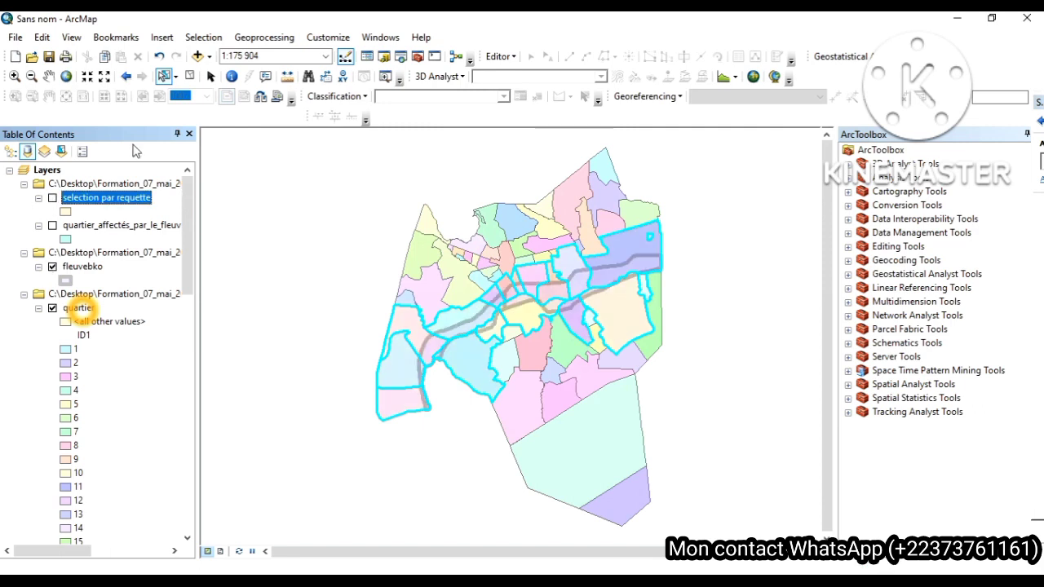
# - Clear the selected features, then hide the quartier layer to view the river alone and show it again
pyautogui.click(189, 77)
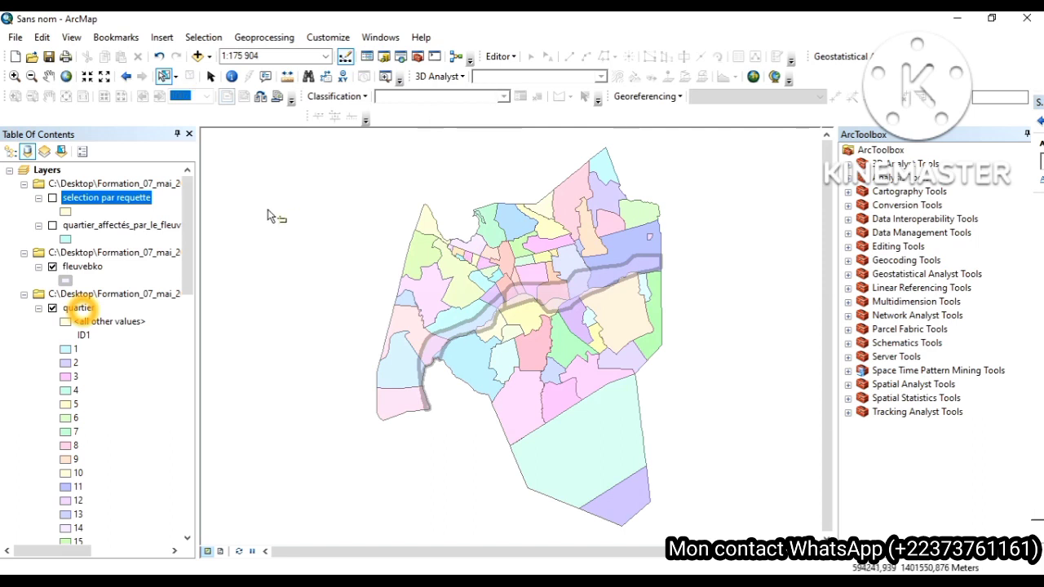
pyautogui.click(53, 307)
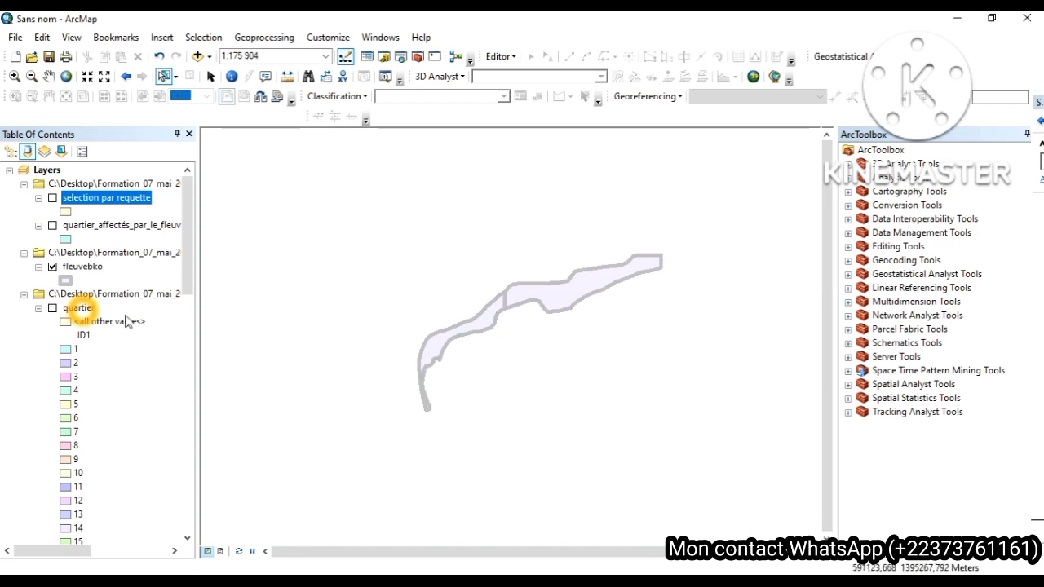
pyautogui.click(61, 311)
pyautogui.click(52, 308)
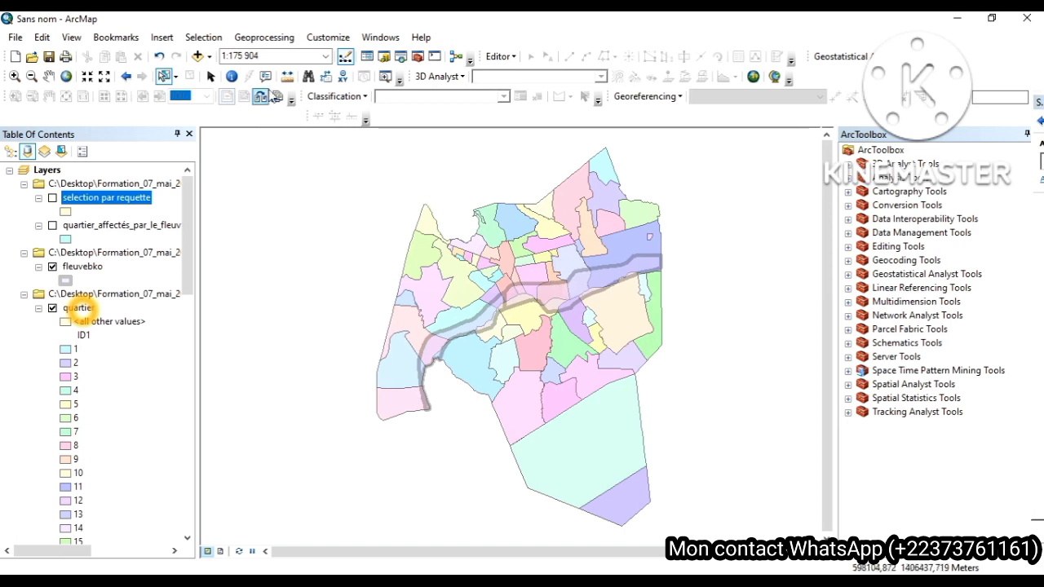
# - Set up a Select By Location query with quartier as target layer and fleuvebko as source layer
pyautogui.click(204, 38)
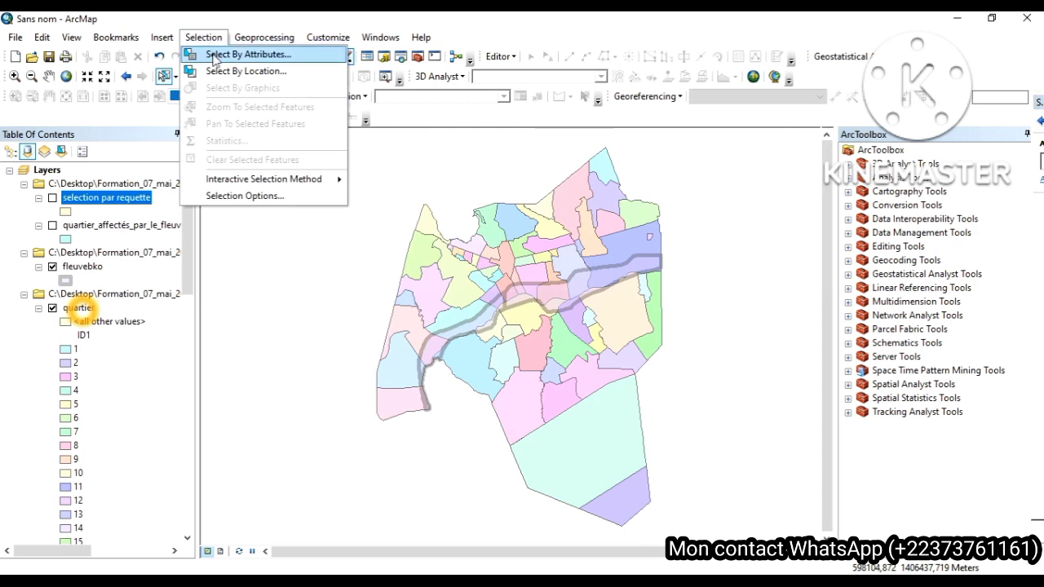
pyautogui.click(219, 72)
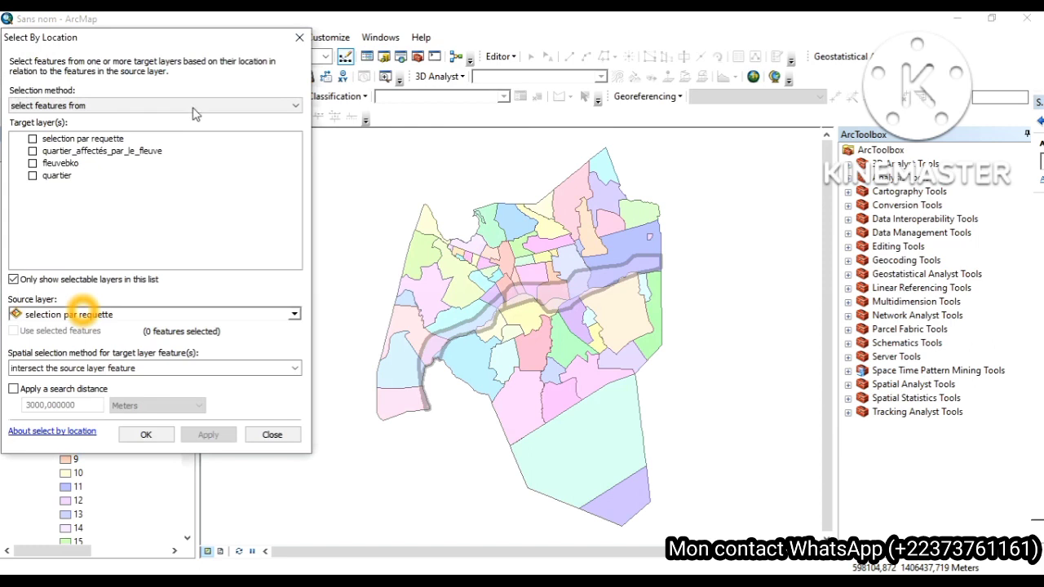
pyautogui.click(69, 106)
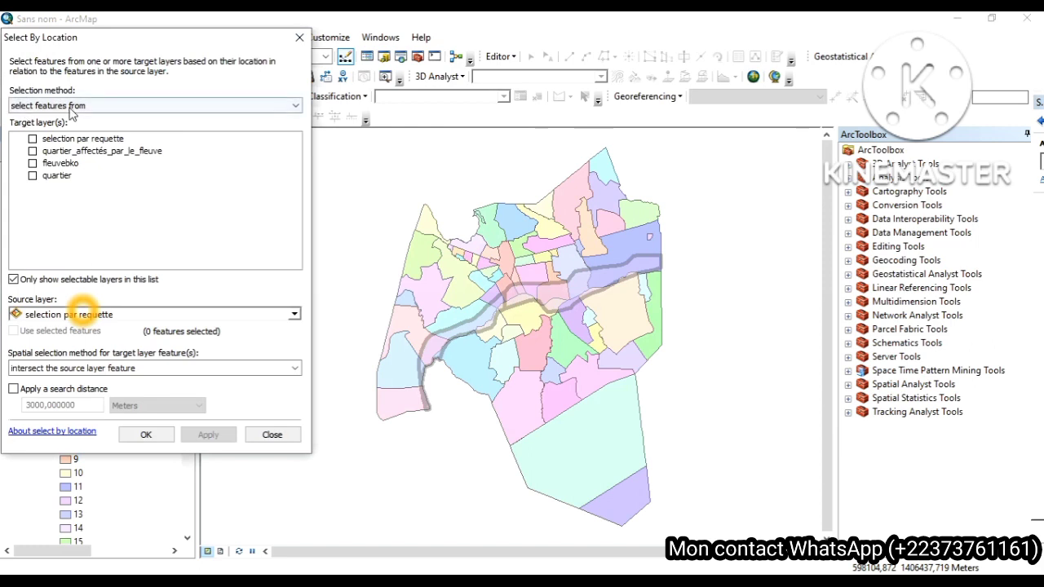
pyautogui.click(71, 112)
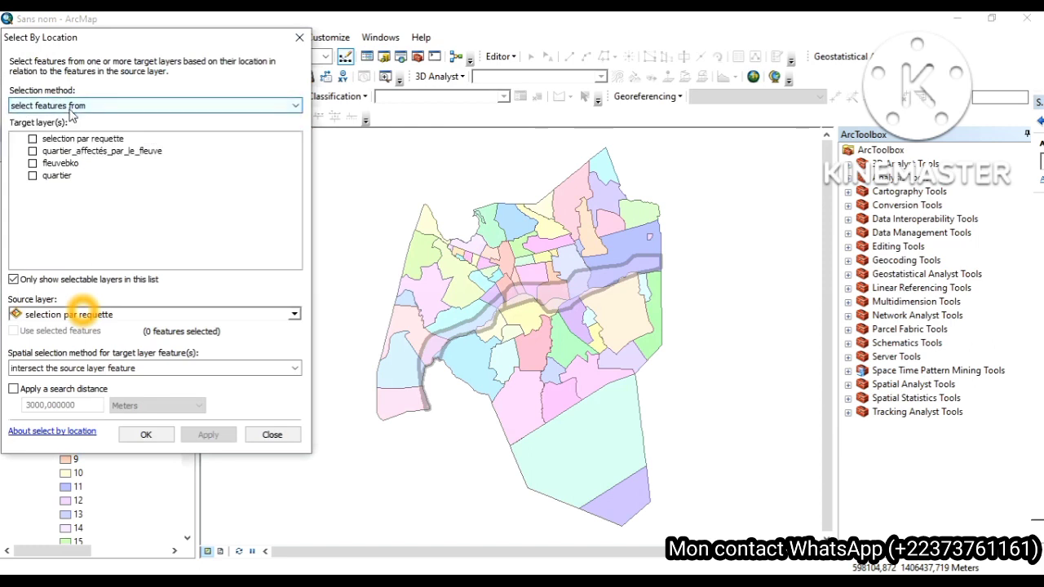
pyautogui.click(32, 176)
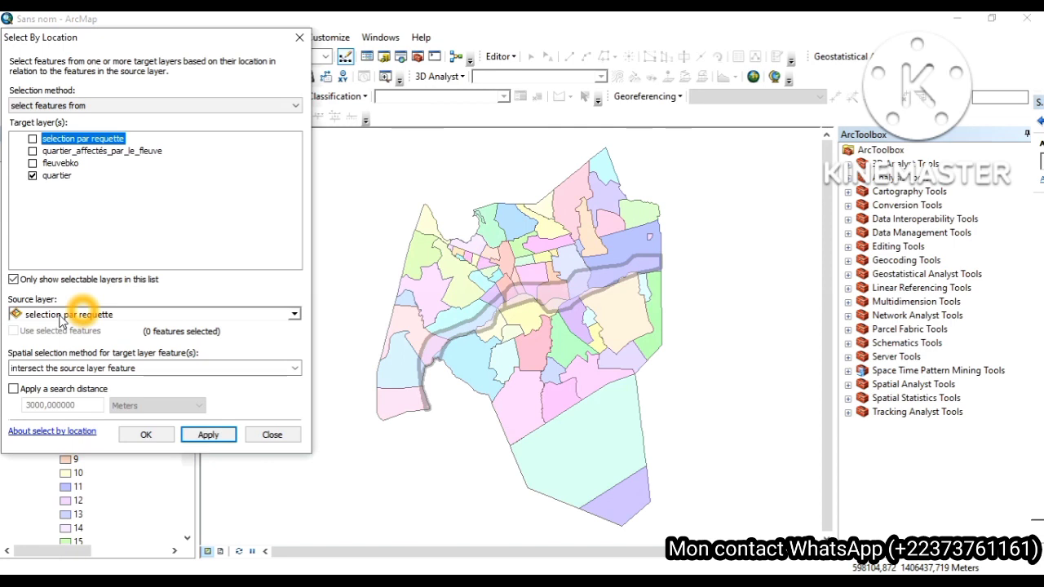
pyautogui.click(59, 317)
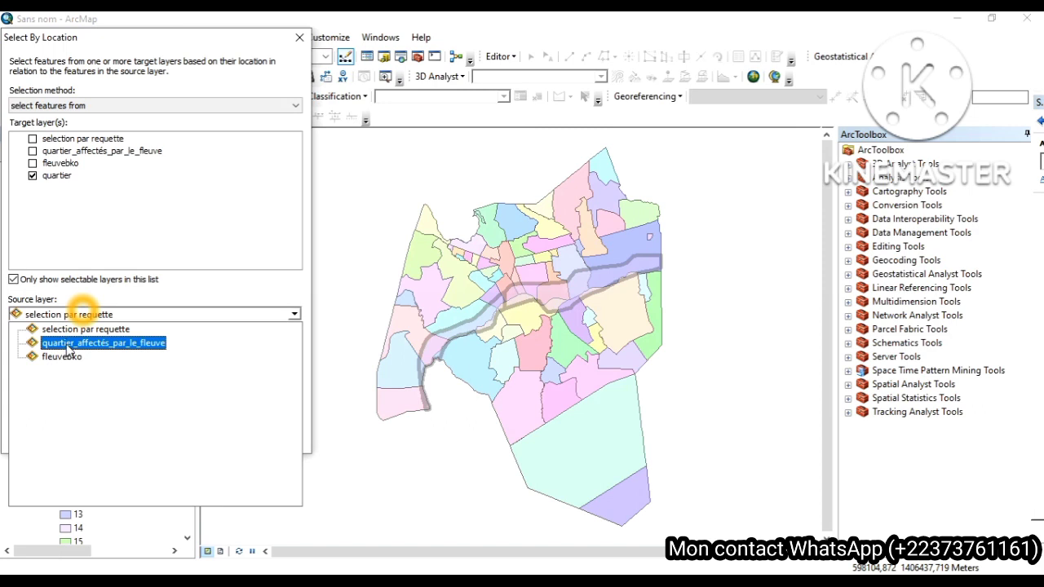
pyautogui.click(67, 358)
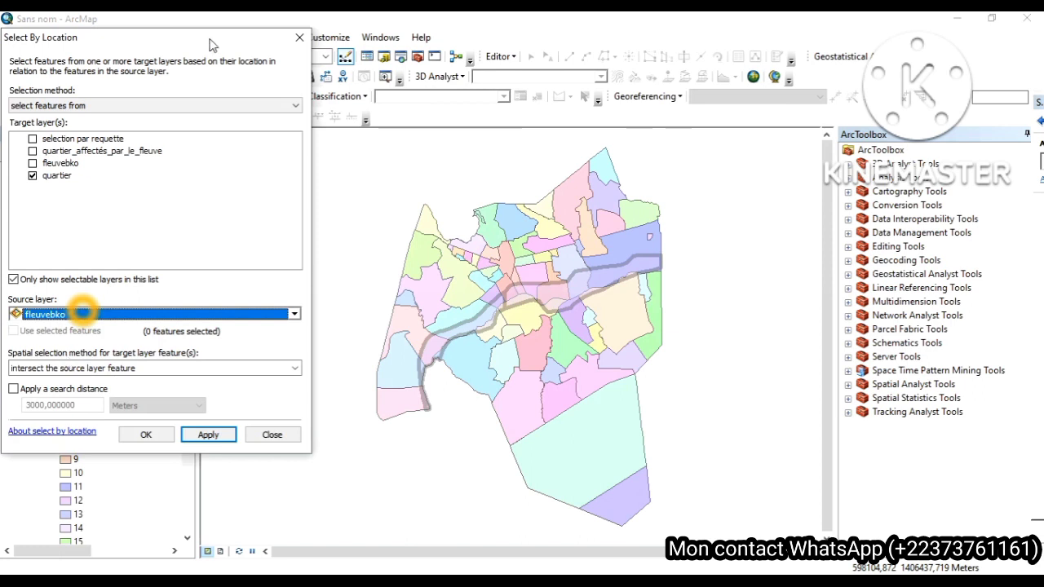
pyautogui.moveTo(259, 38); pyautogui.dragTo(430, 56)
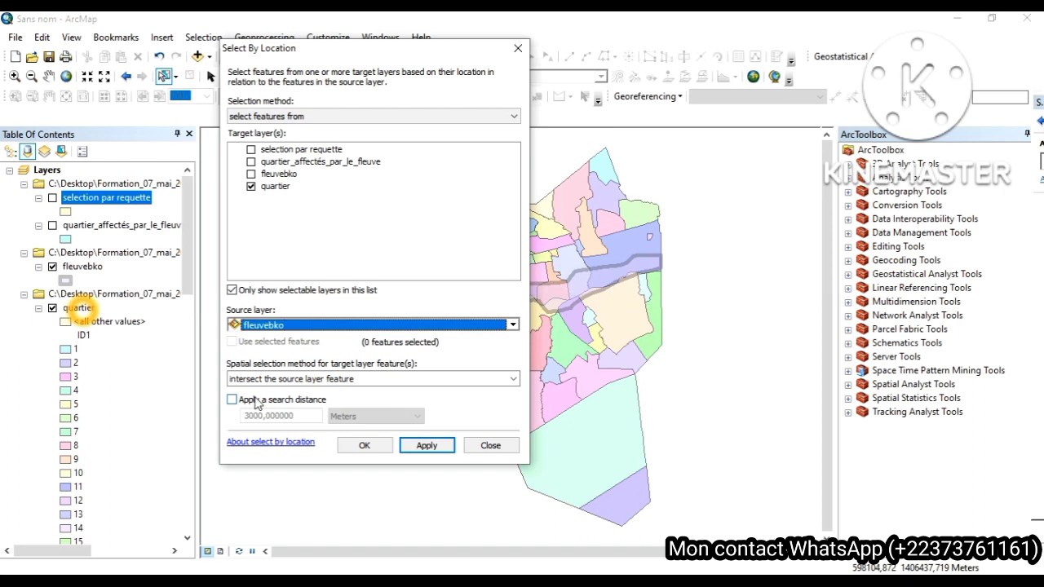
# - Try to apply the location query selecting quartier features that intersect fleuvebko, and close the query dialog
pyautogui.click(428, 448)
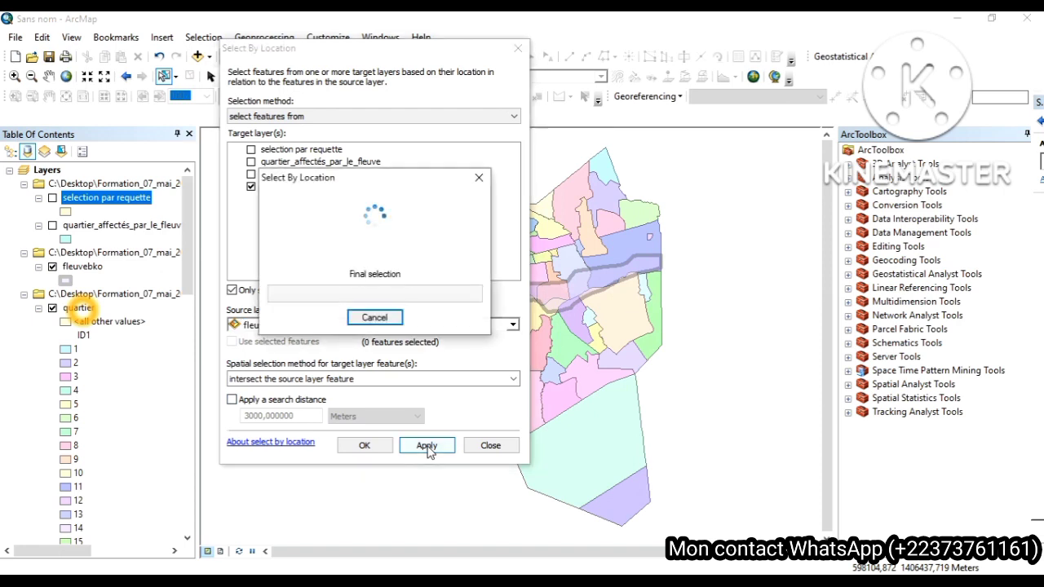
pyautogui.click(364, 448)
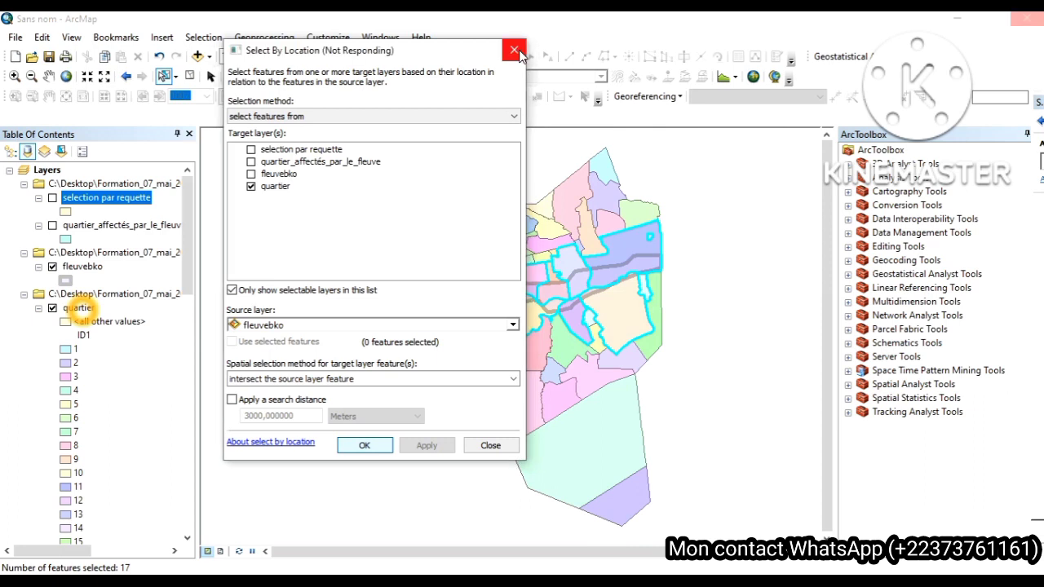
pyautogui.click(514, 52)
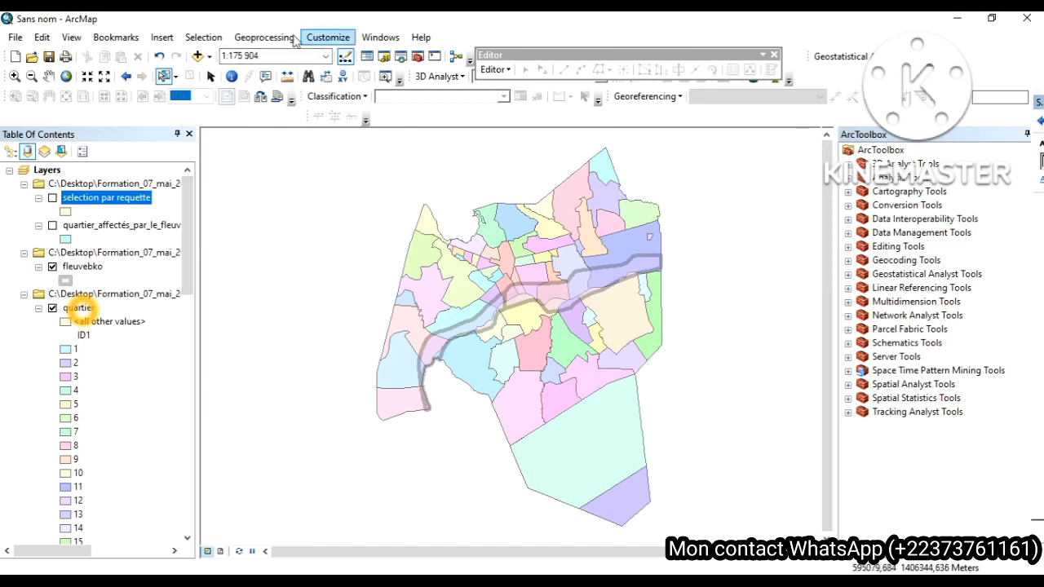
# - Select by location the quartier features that intersect the fleuvebko source layer, and close the query dialog
pyautogui.click(204, 38)
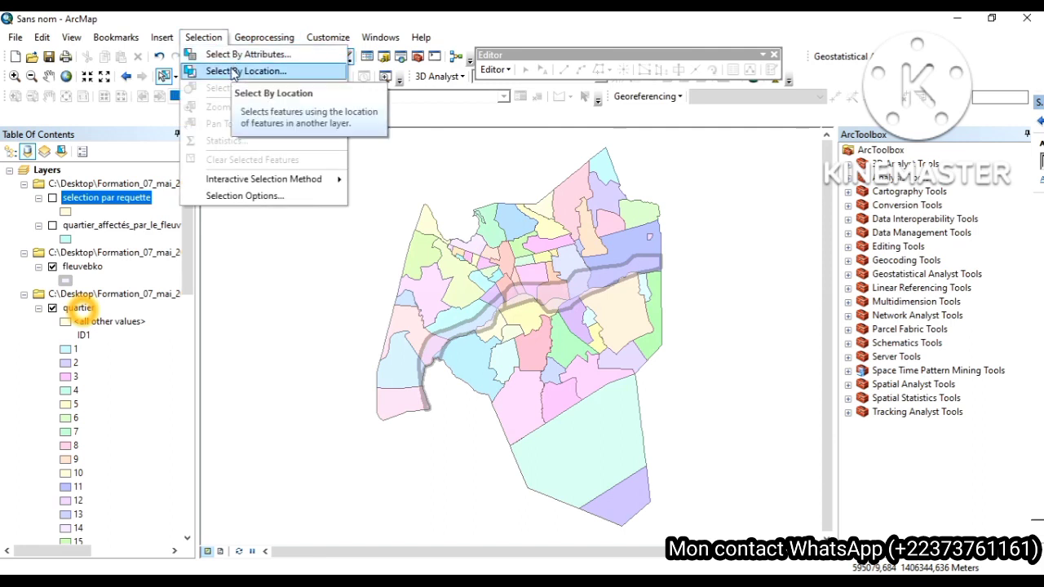
pyautogui.click(234, 72)
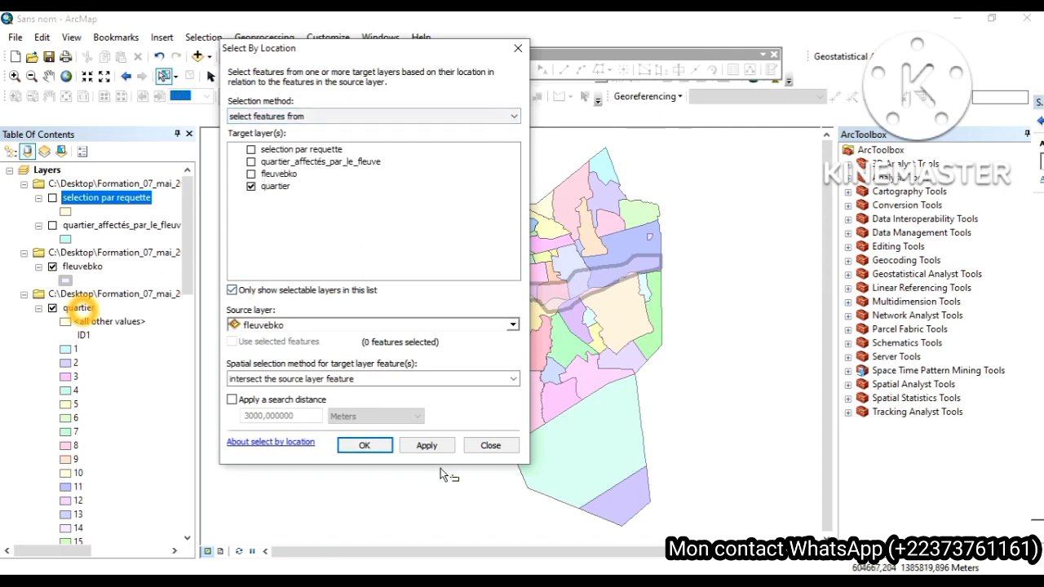
pyautogui.click(423, 448)
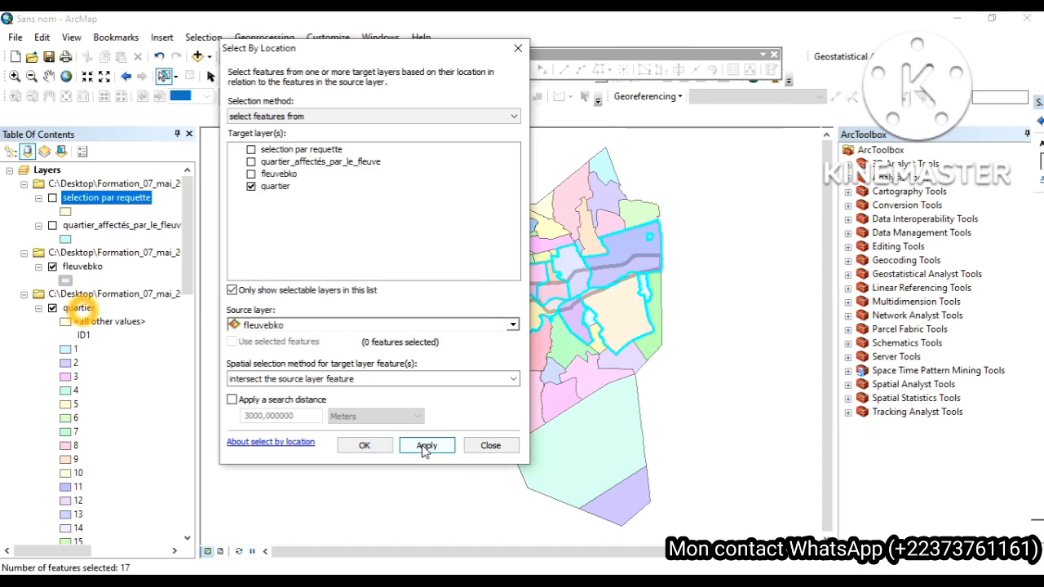
pyautogui.click(490, 447)
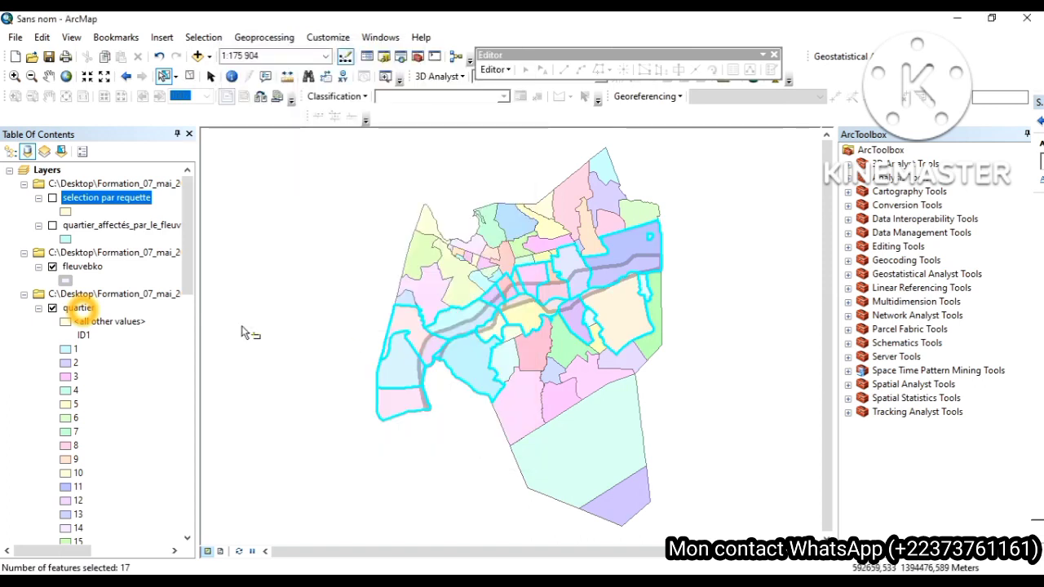
# - Export the selected quartier features using the layer's source coordinate system and add the exported data to the map
pyautogui.click(86, 321)
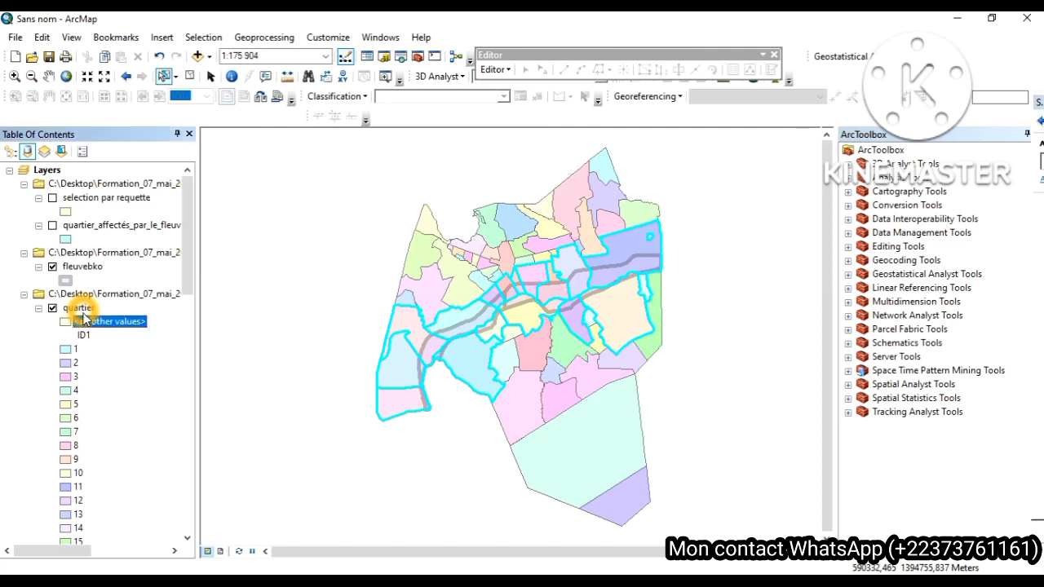
pyautogui.rightClick(82, 310)
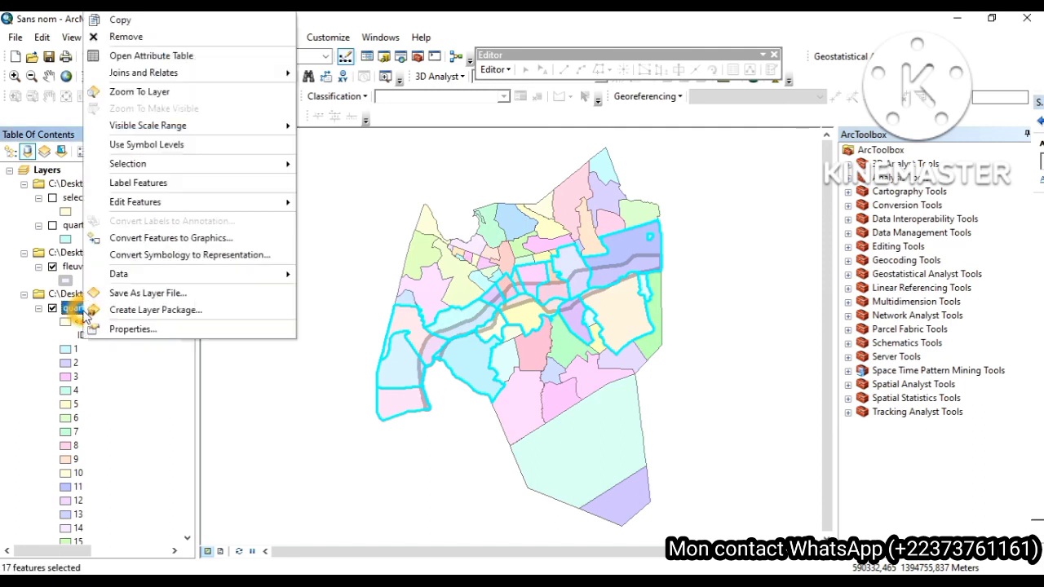
pyautogui.moveTo(131, 275)
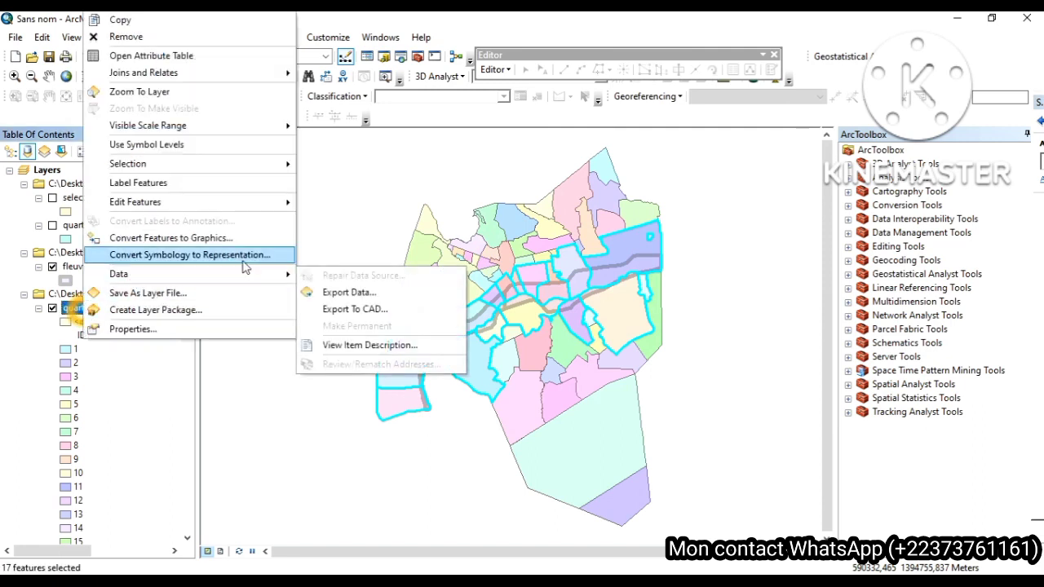
pyautogui.click(351, 294)
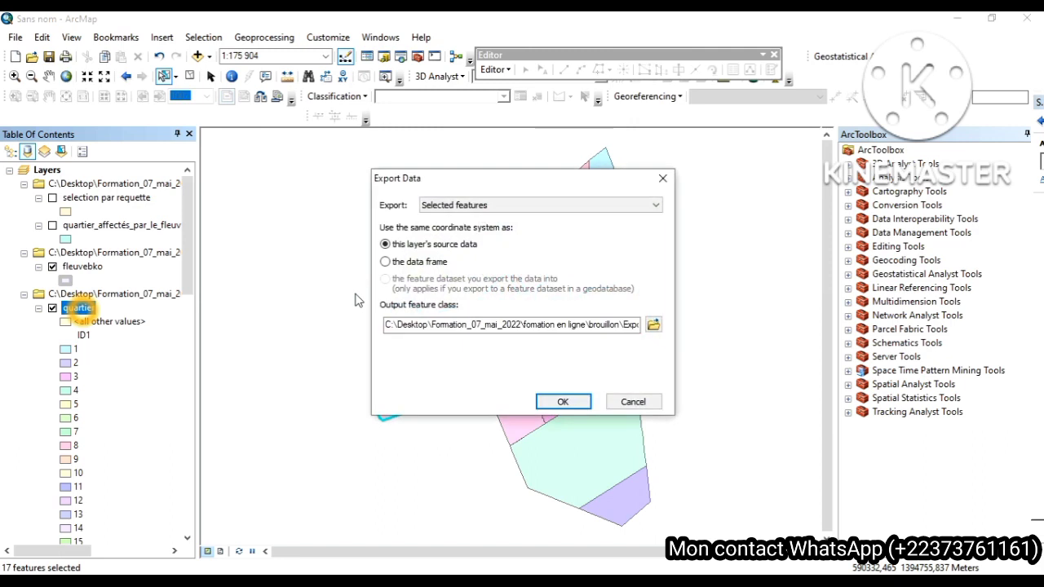
pyautogui.click(563, 403)
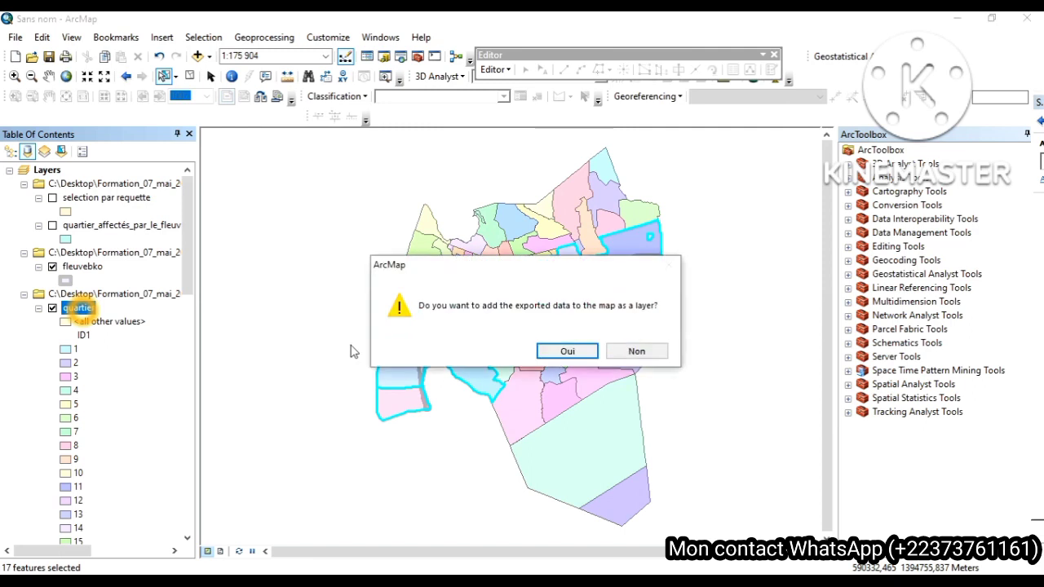
pyautogui.click(547, 352)
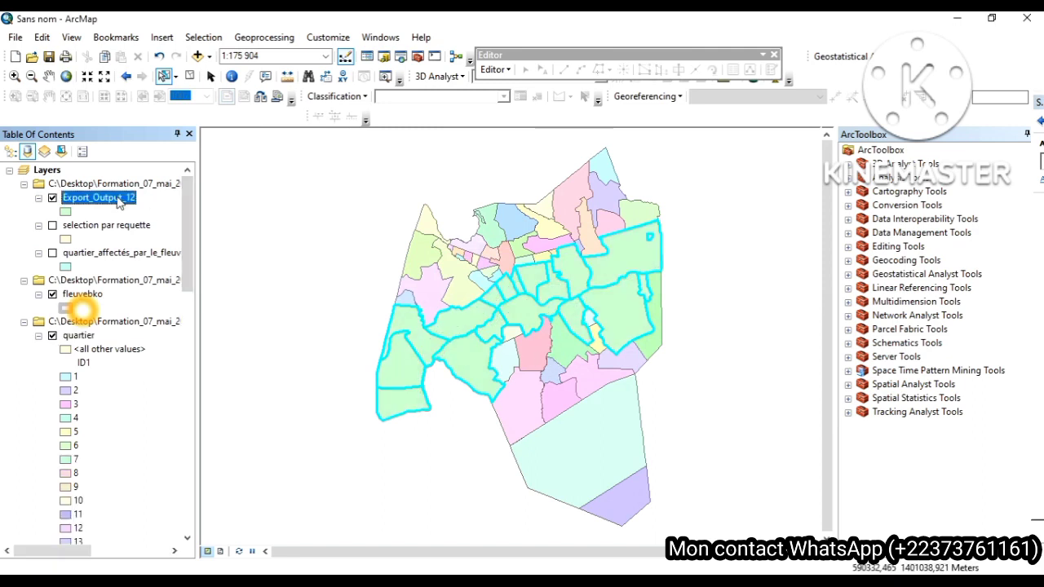
# - Rename the newly exported layer as Select localisation
pyautogui.click(118, 200)
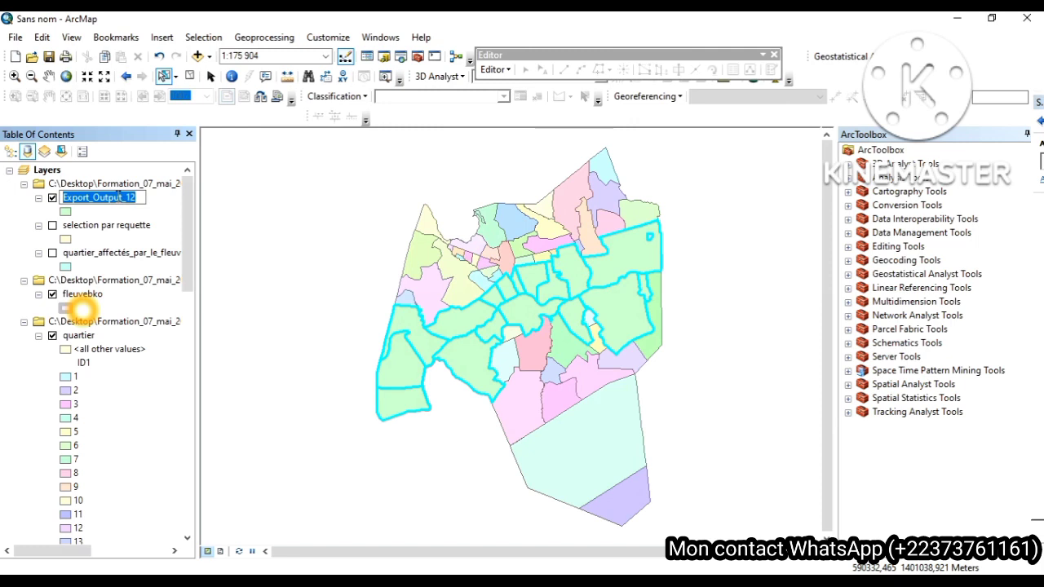
pyautogui.write('Sel')
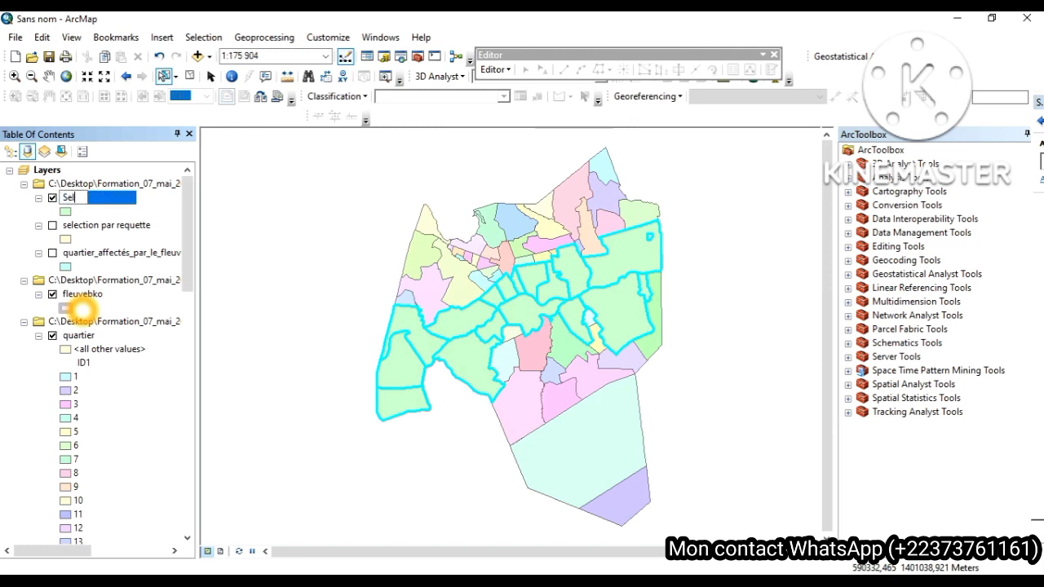
pyautogui.write('ect localisatio')
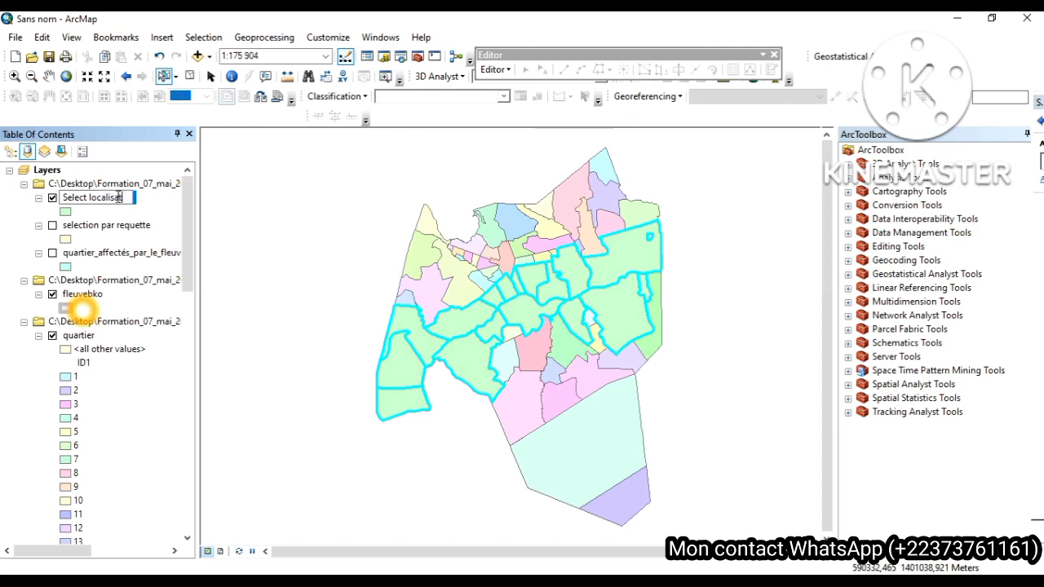
pyautogui.write('n')
pyautogui.press('Return')
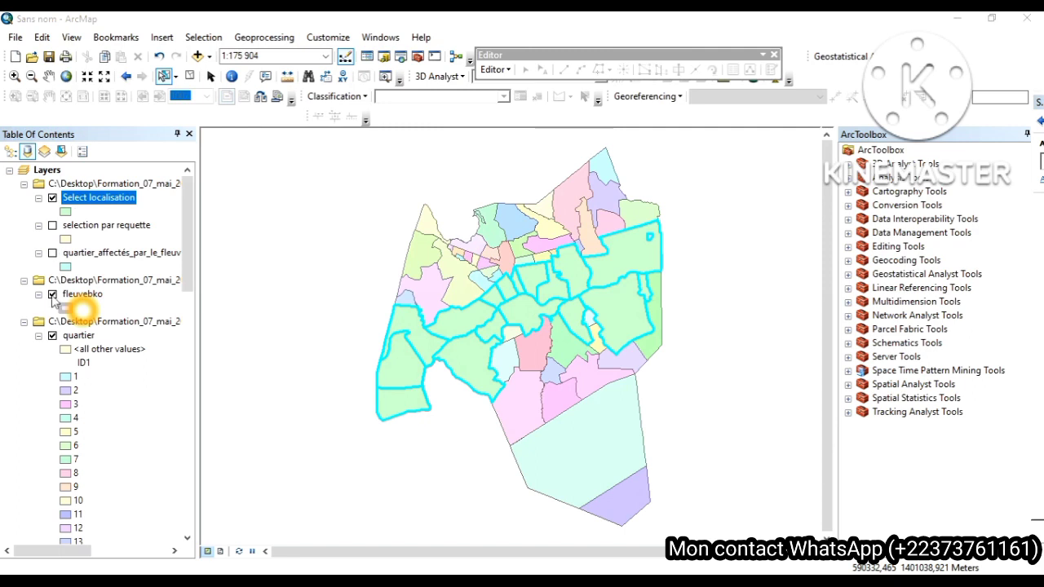
# - Hide the quartier layer and compare the Select localisation, selection par requette and quartier_affectés layers by displaying them separately
pyautogui.click(52, 335)
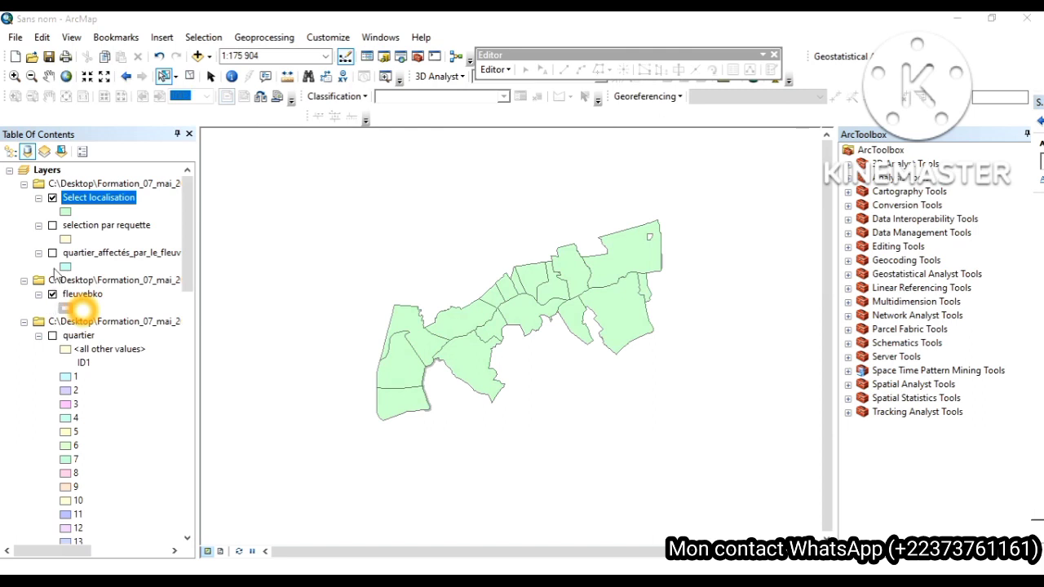
pyautogui.click(52, 198)
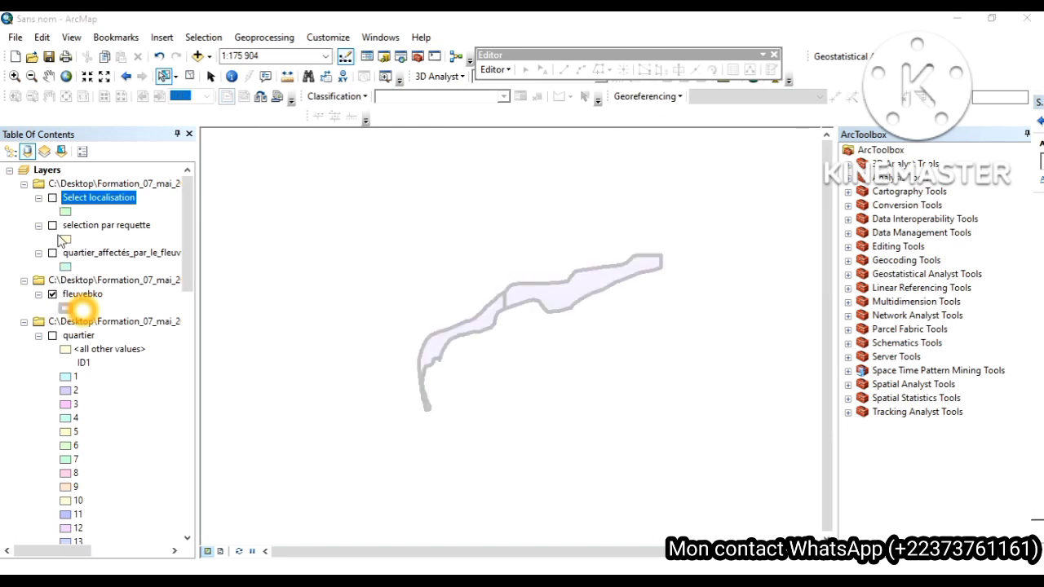
pyautogui.click(52, 229)
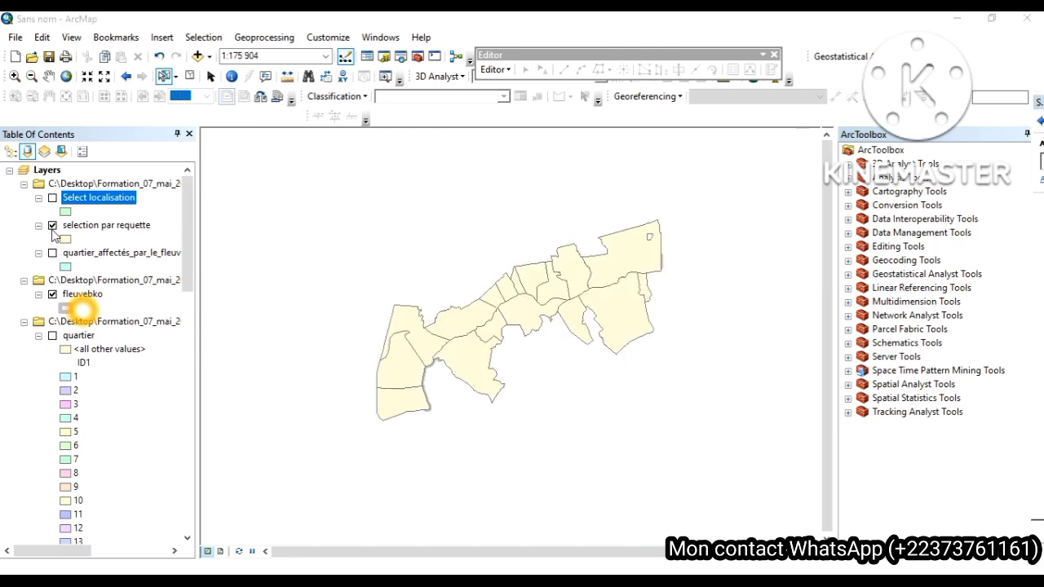
pyautogui.click(52, 225)
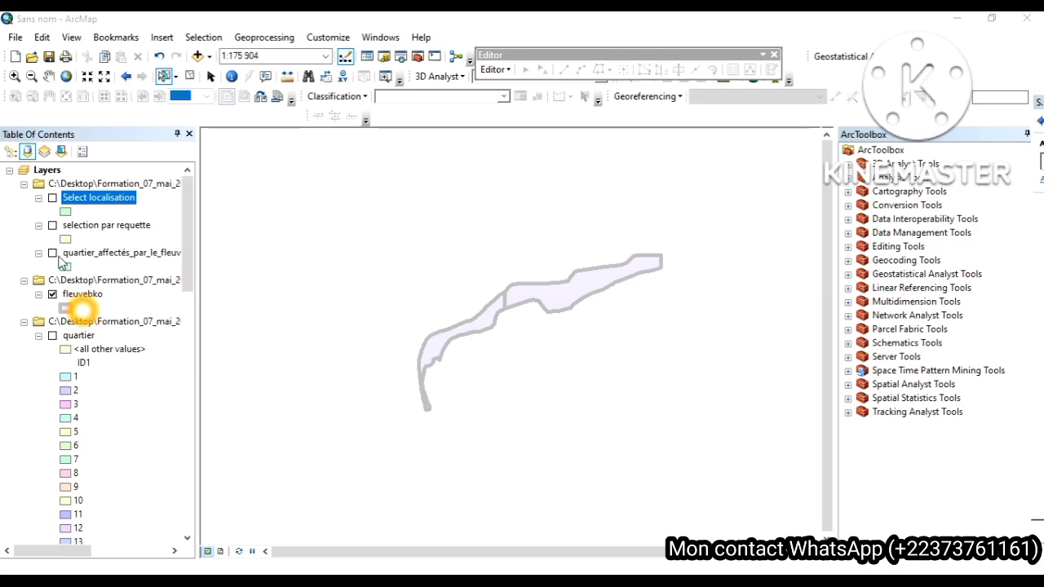
pyautogui.click(53, 254)
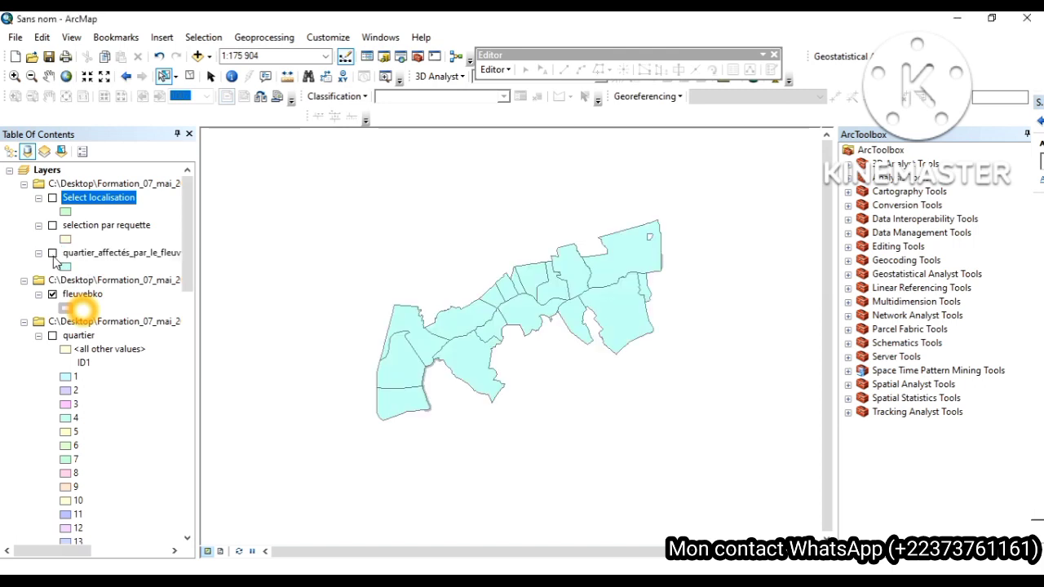
pyautogui.click(52, 254)
# - Compare the three exported selection layers again one at a time, leaving only the quartier_affectés layer displayed with fleuvebko
pyautogui.click(52, 225)
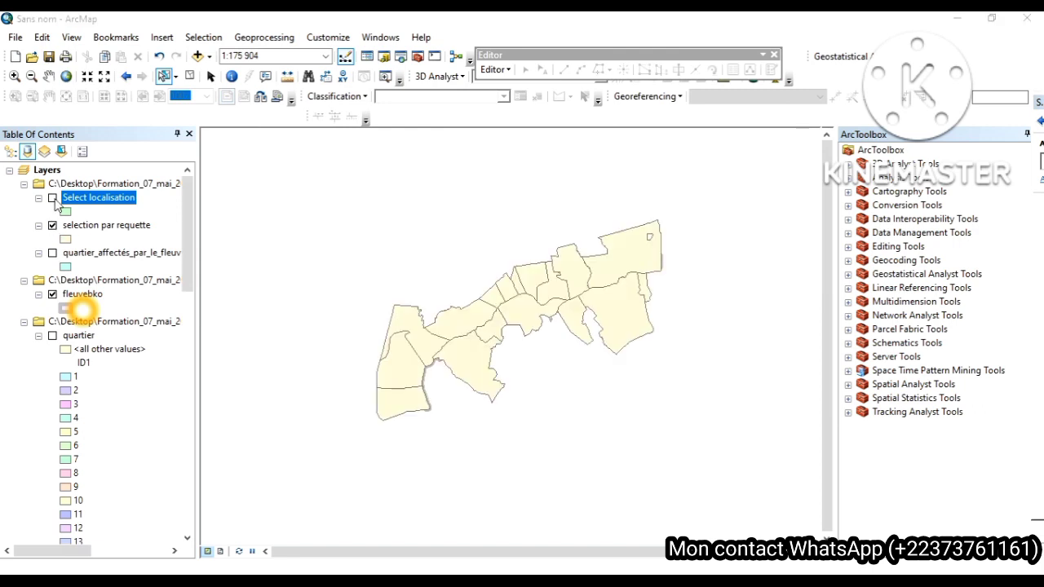
pyautogui.click(53, 226)
pyautogui.click(53, 198)
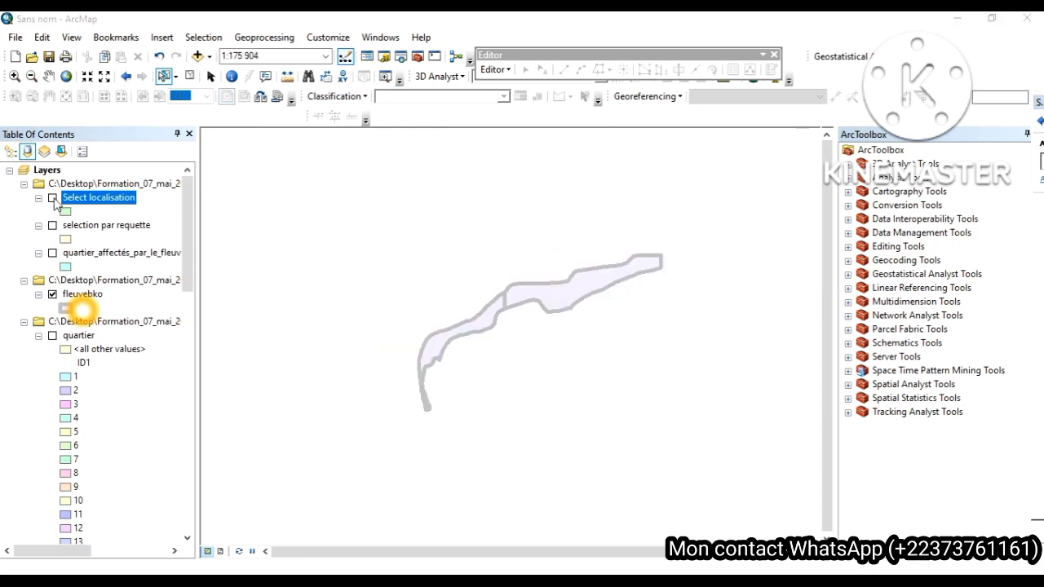
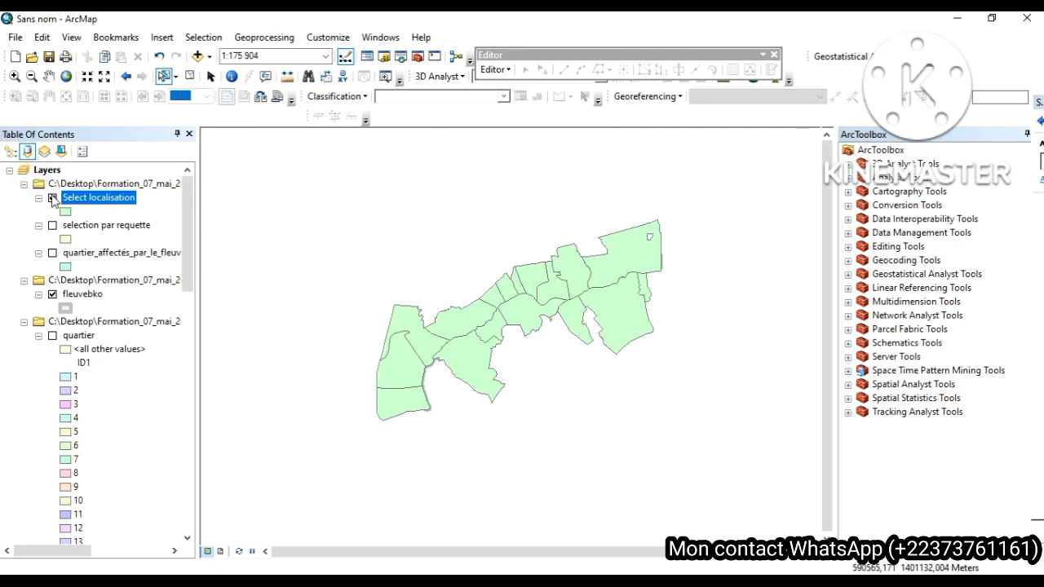
pyautogui.click(52, 198)
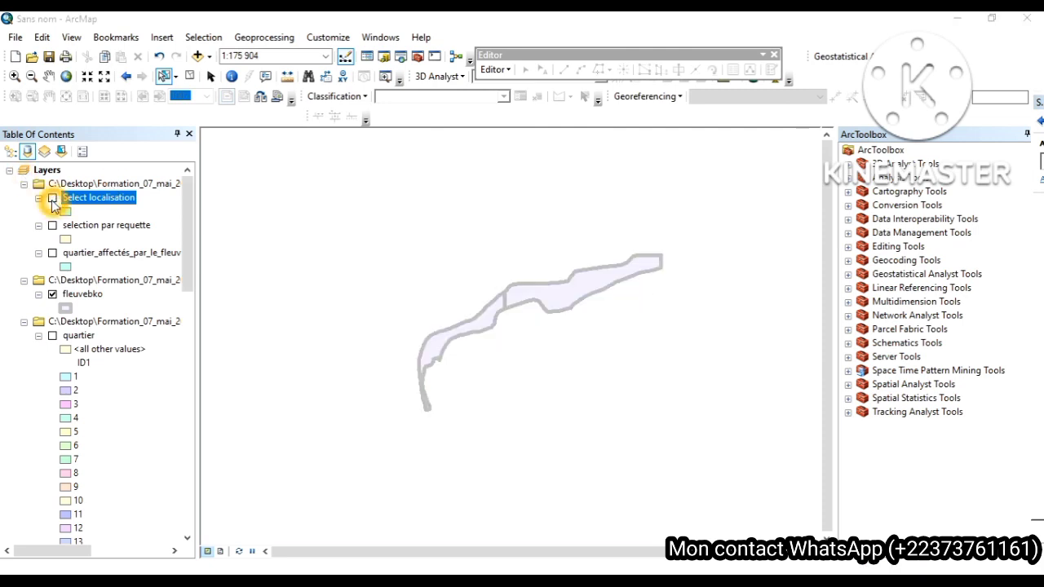
pyautogui.click(52, 226)
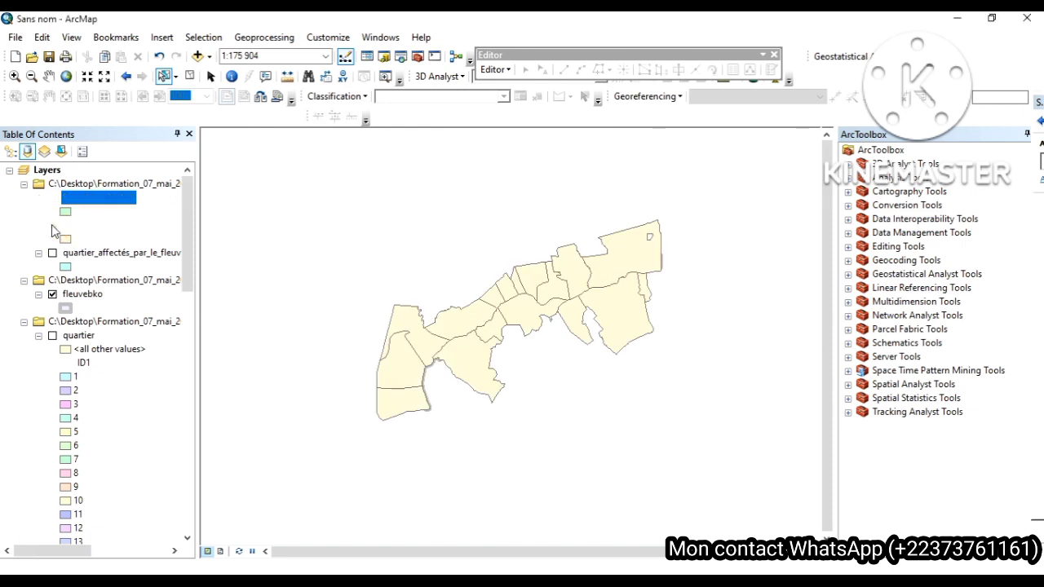
pyautogui.click(52, 226)
pyautogui.click(52, 253)
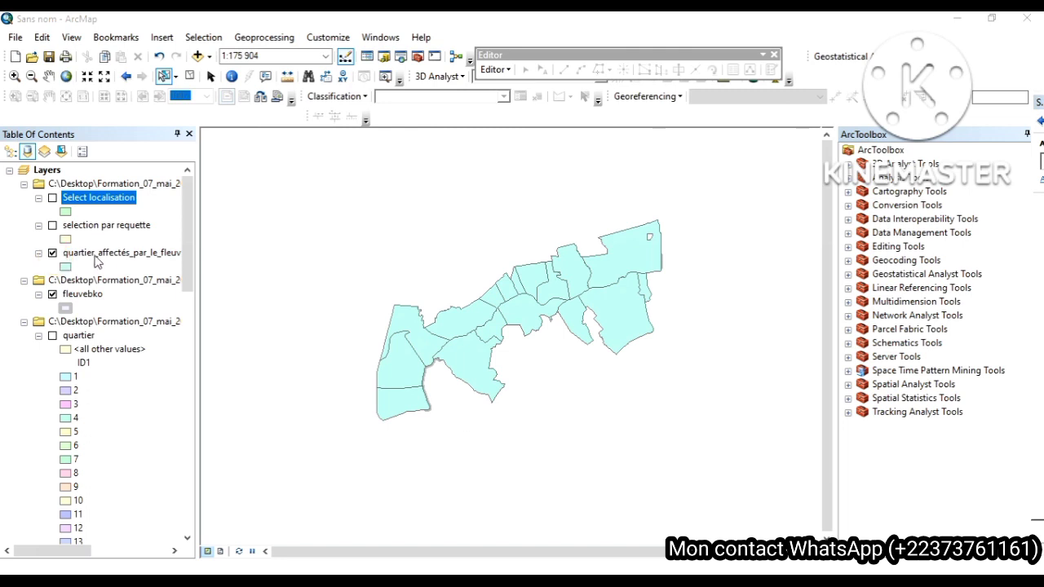
# - Symbolize the quartier_affectés layer by unique values of NomQuartie, adding all values and excluding the all other values symbol
pyautogui.rightClick(91, 253)
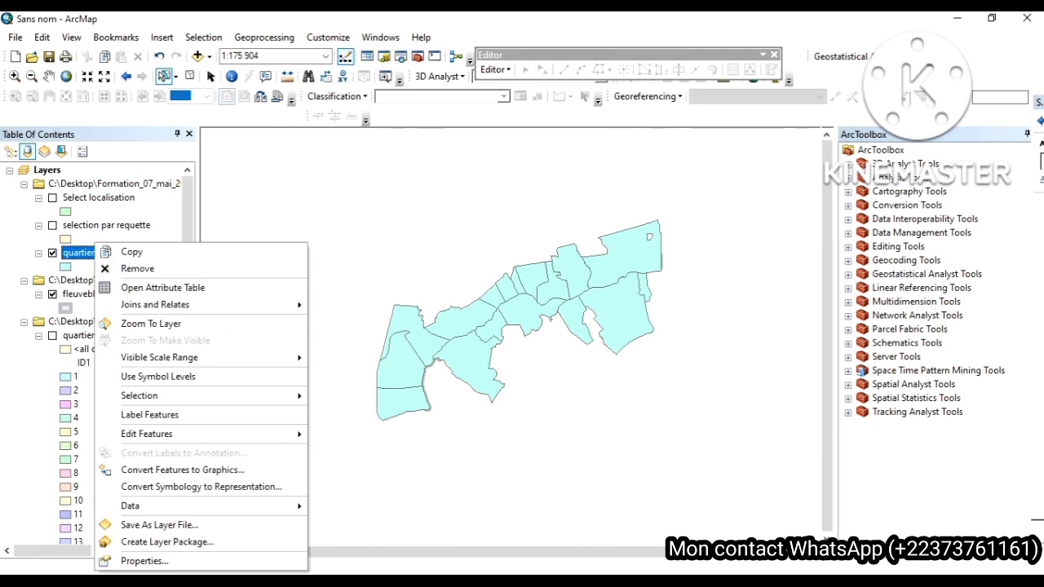
pyautogui.click(144, 562)
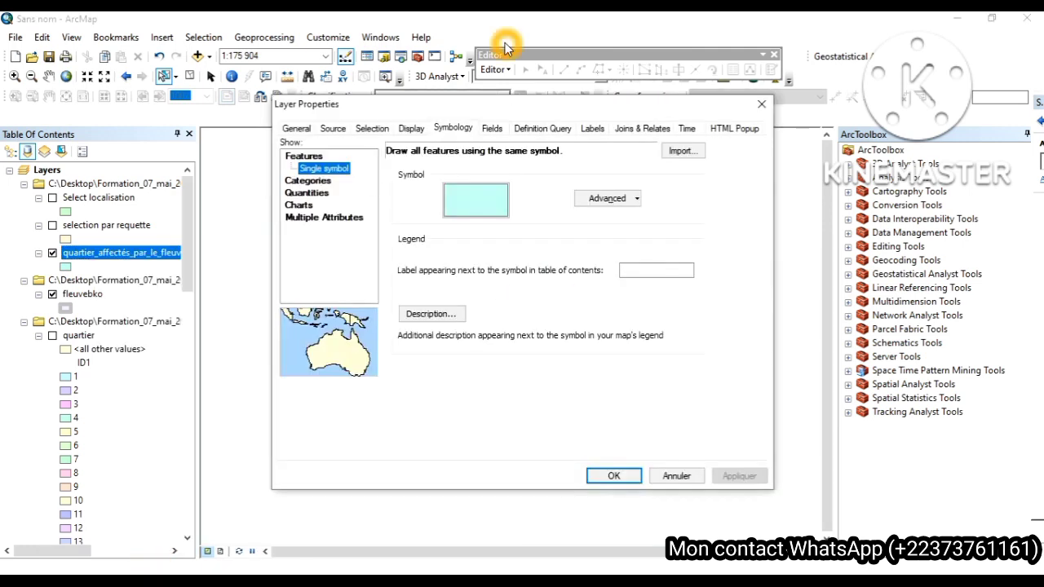
pyautogui.click(457, 127)
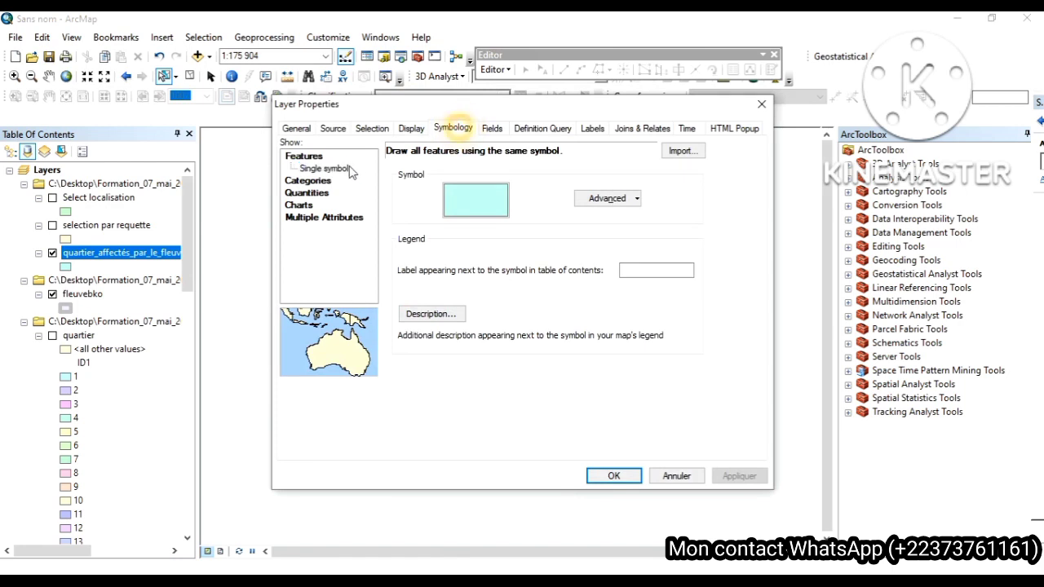
pyautogui.click(323, 182)
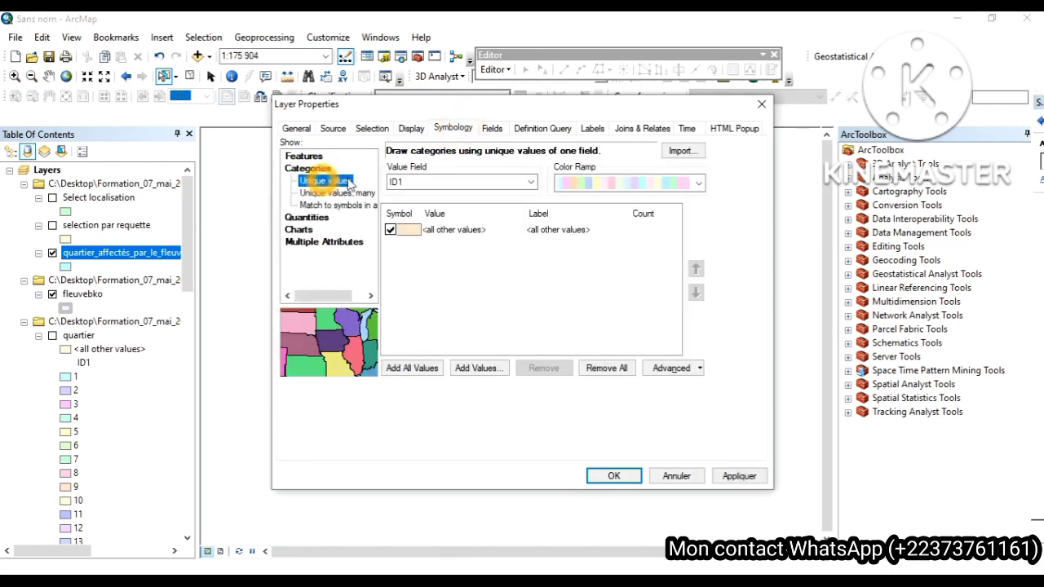
pyautogui.click(475, 184)
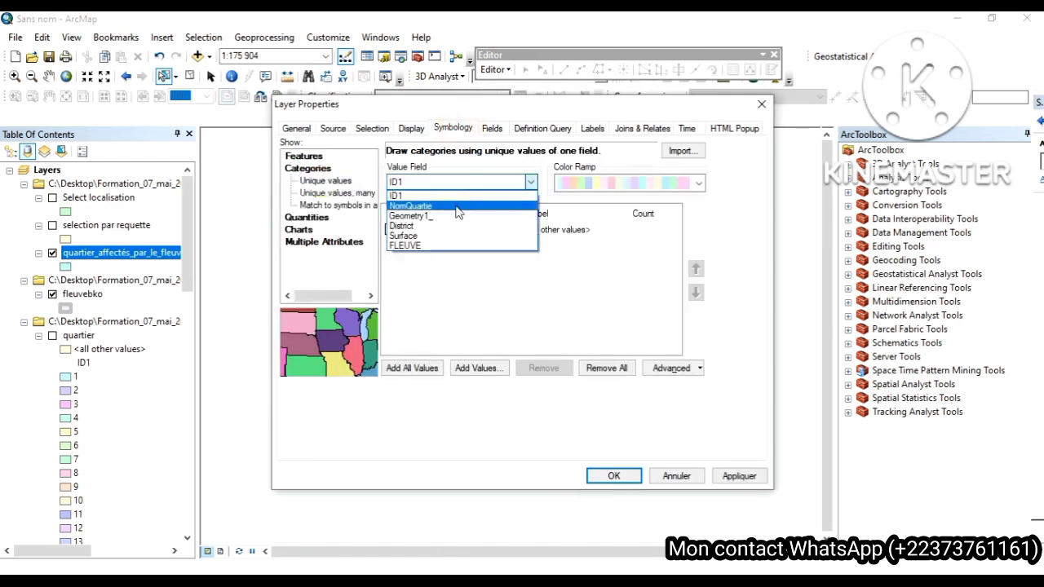
pyautogui.click(460, 206)
pyautogui.click(410, 365)
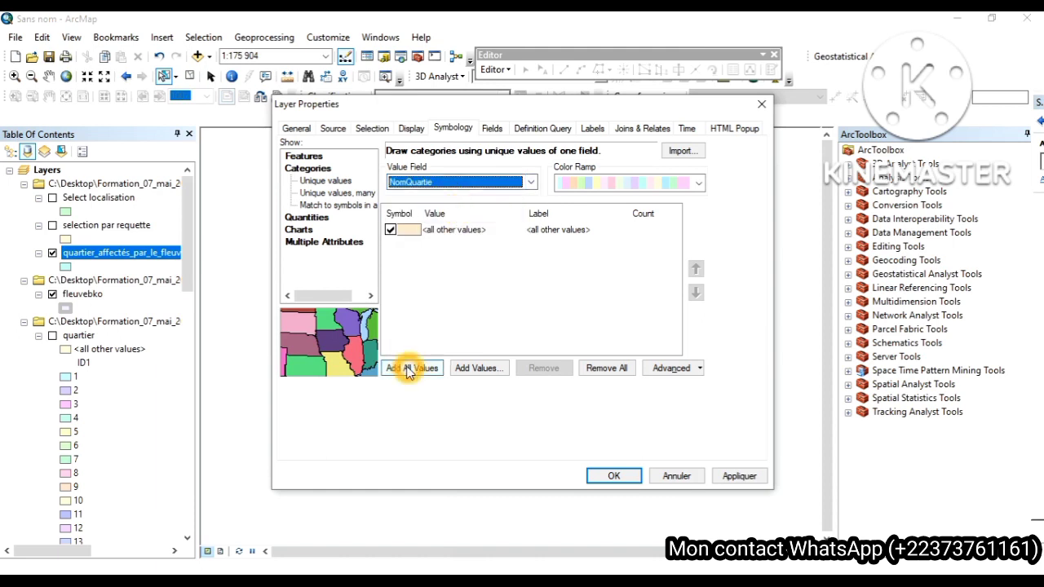
pyautogui.click(390, 229)
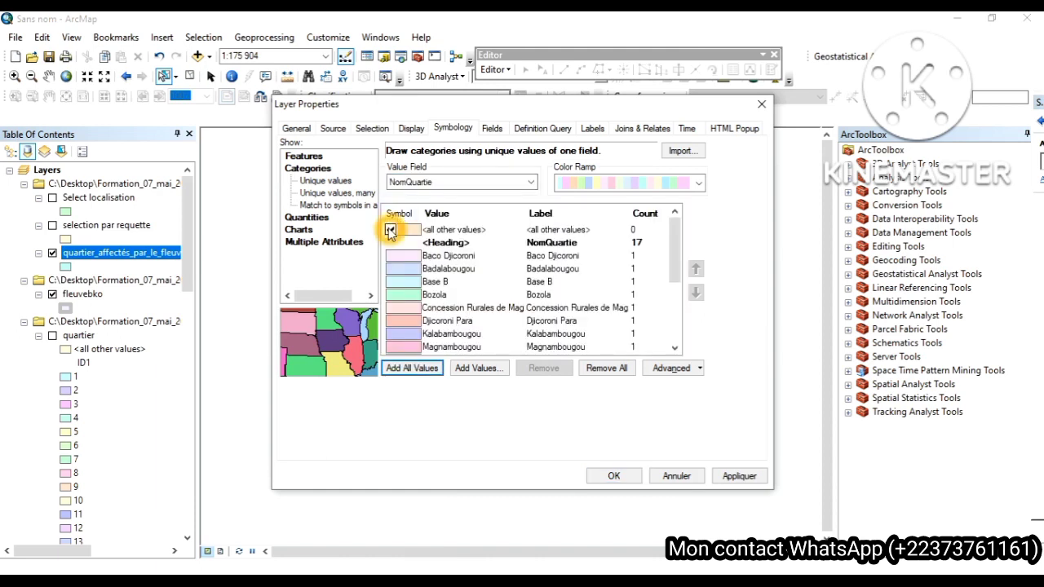
pyautogui.click(734, 477)
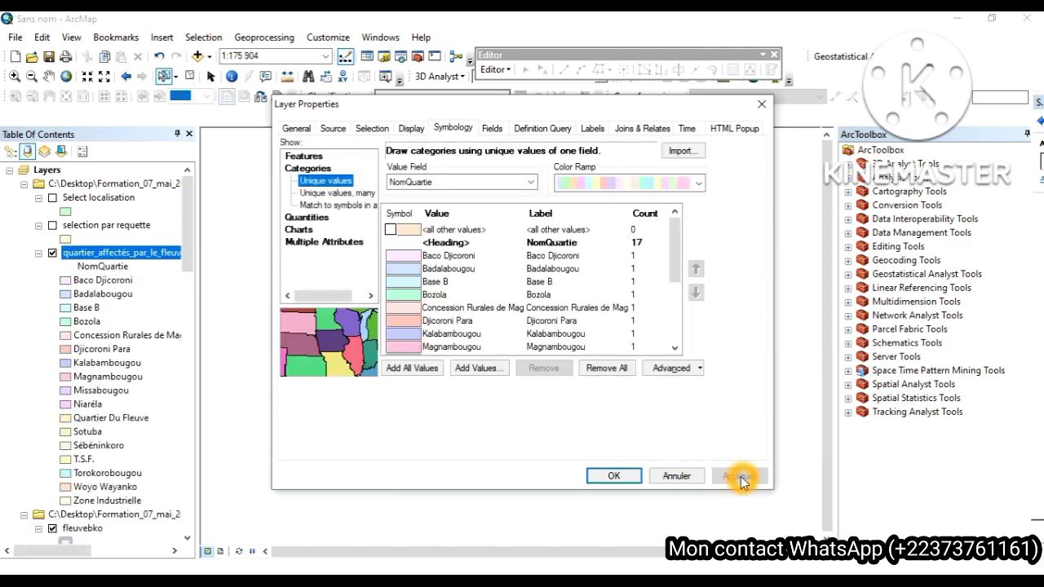
pyautogui.click(613, 477)
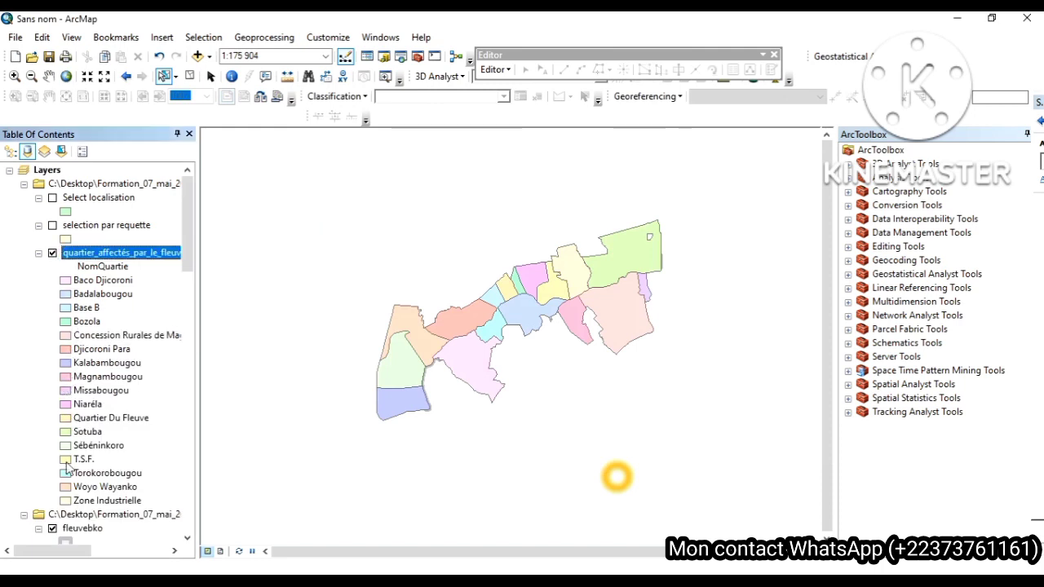
pyautogui.rightClick(73, 531)
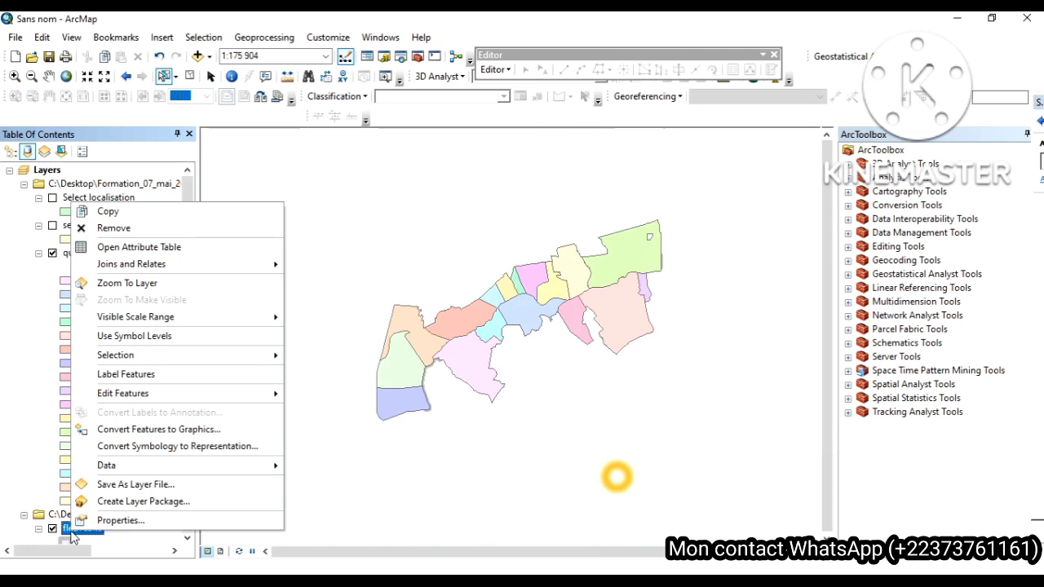
pyautogui.click(73, 531)
pyautogui.click(73, 530)
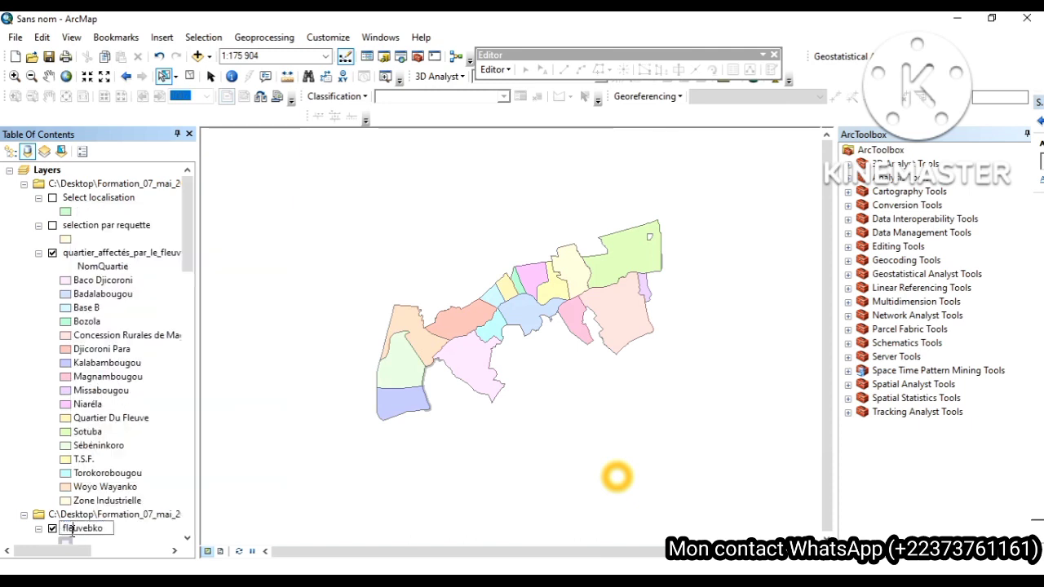
pyautogui.click(16, 457)
# - Remove the fleuvebko layer and add fleuvebko.shp again from the fleuve_Niger_portion_Bamako folder so the river draws above the neighbourhoods
pyautogui.moveTo(75, 528)
pyautogui.mouseDown()
pyautogui.moveTo(90, 205)
pyautogui.moveTo(84, 532)
pyautogui.mouseUp()
pyautogui.rightClick(82, 532)
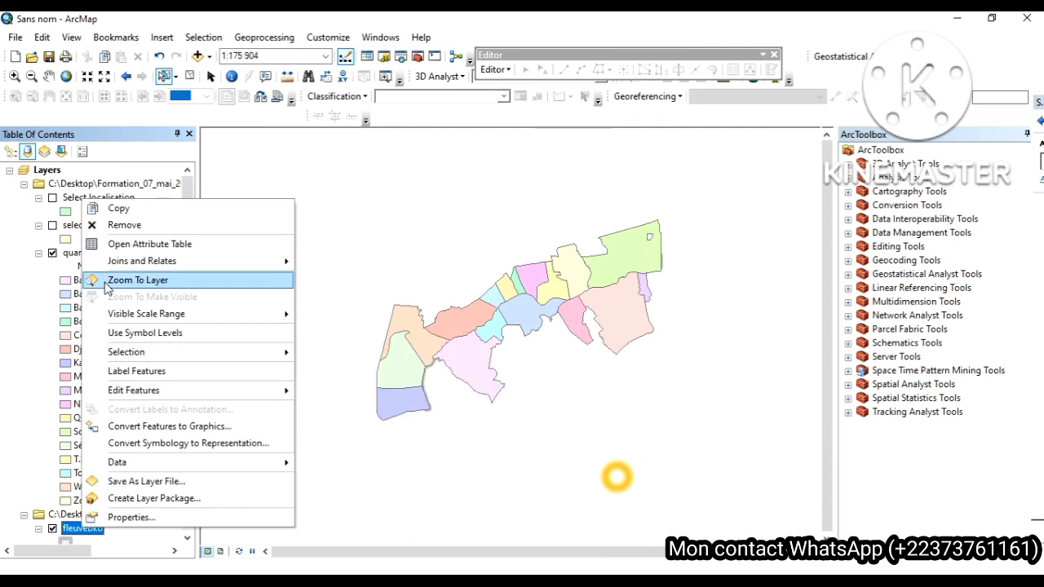
pyautogui.click(124, 226)
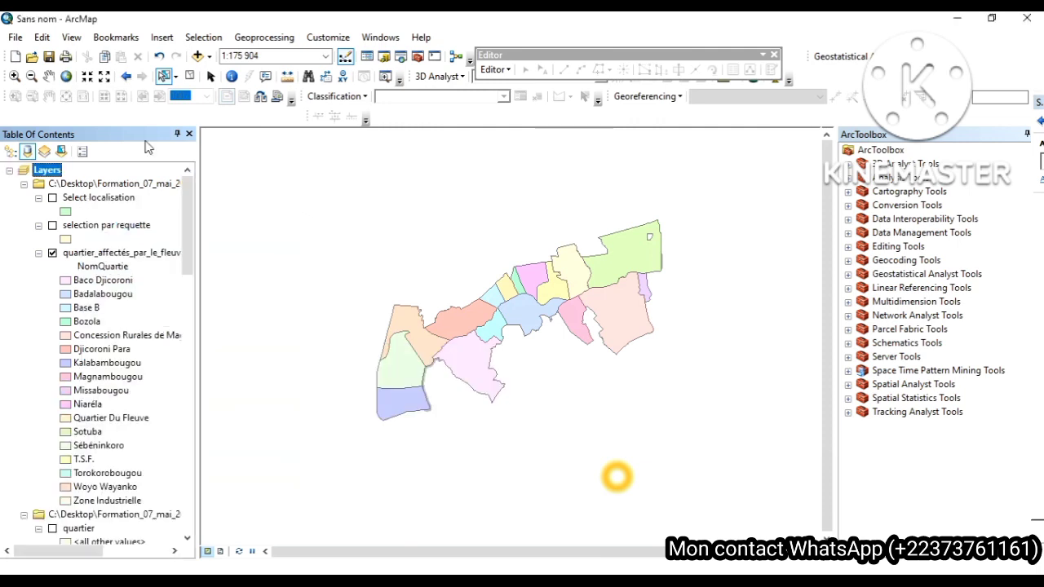
pyautogui.click(198, 55)
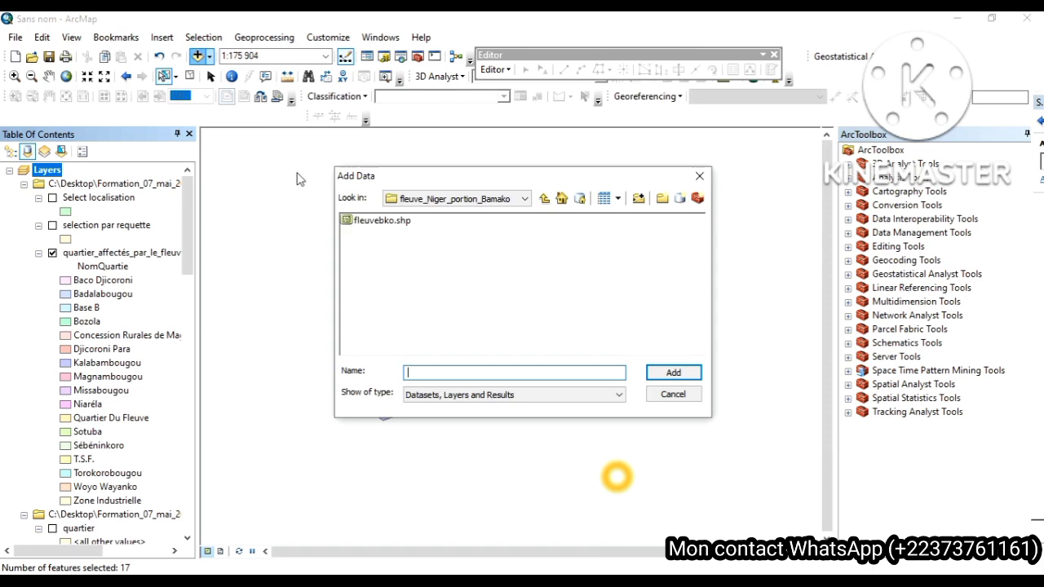
pyautogui.click(383, 225)
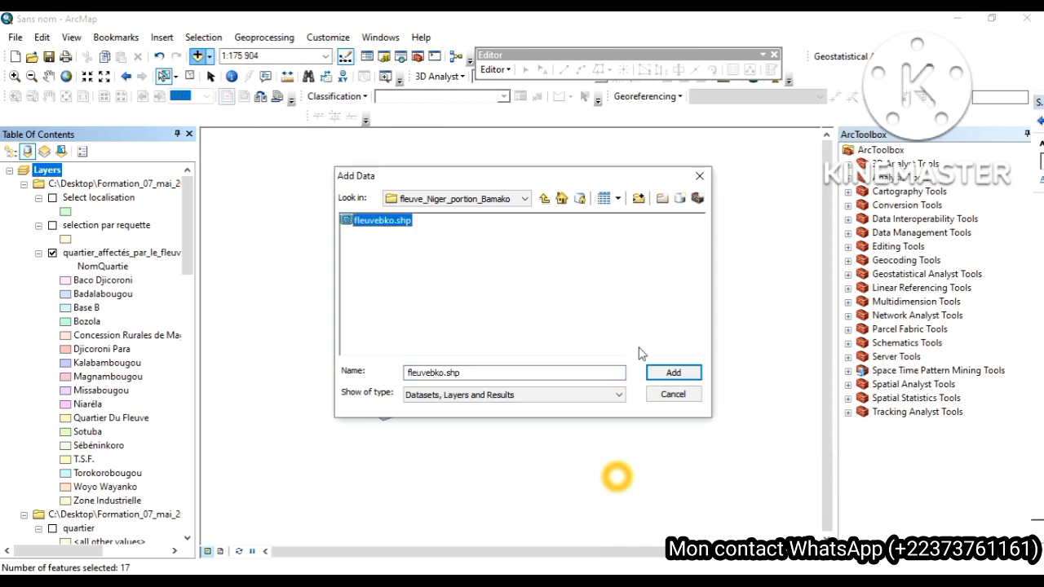
pyautogui.click(656, 378)
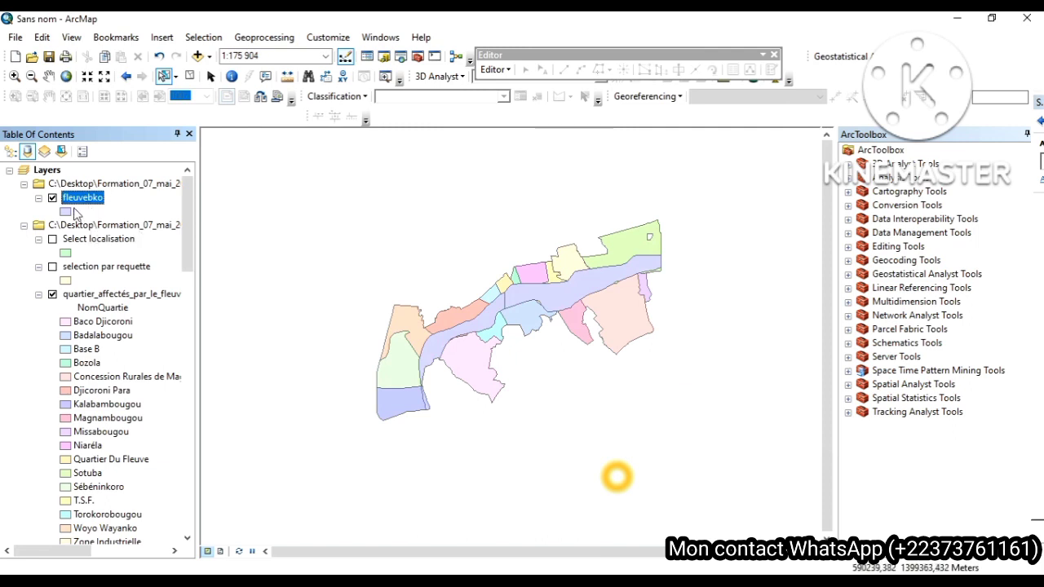
# - Change the fleuvebko layer's symbol to Hollow with an outline width of 3
pyautogui.rightClick(80, 208)
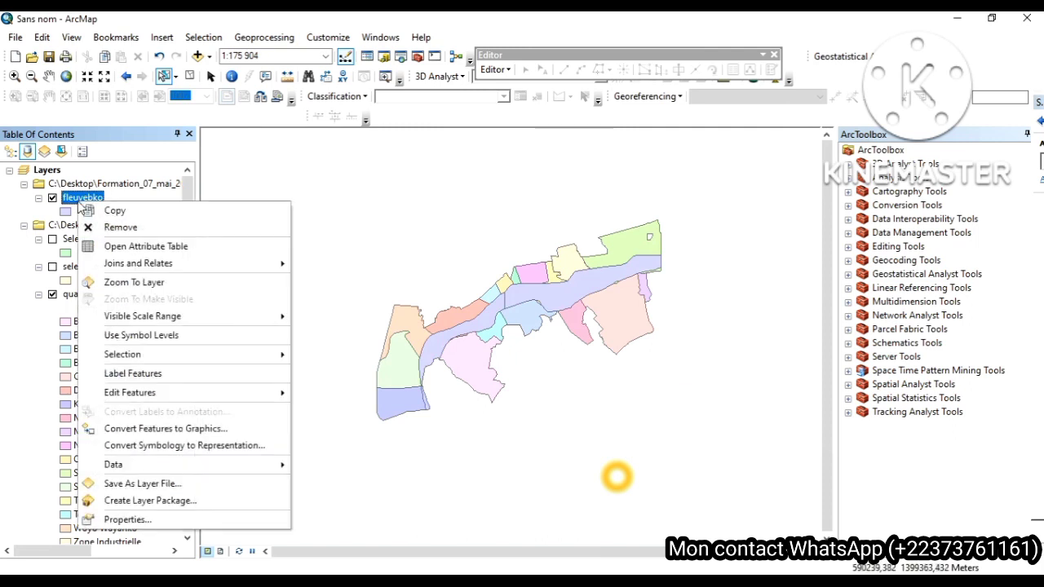
pyautogui.click(129, 525)
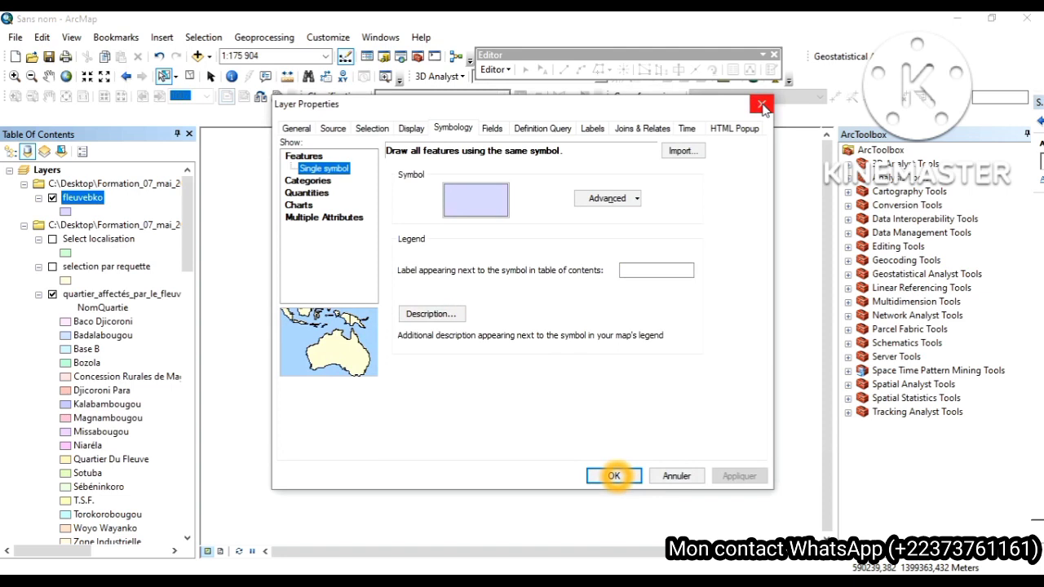
pyautogui.click(762, 106)
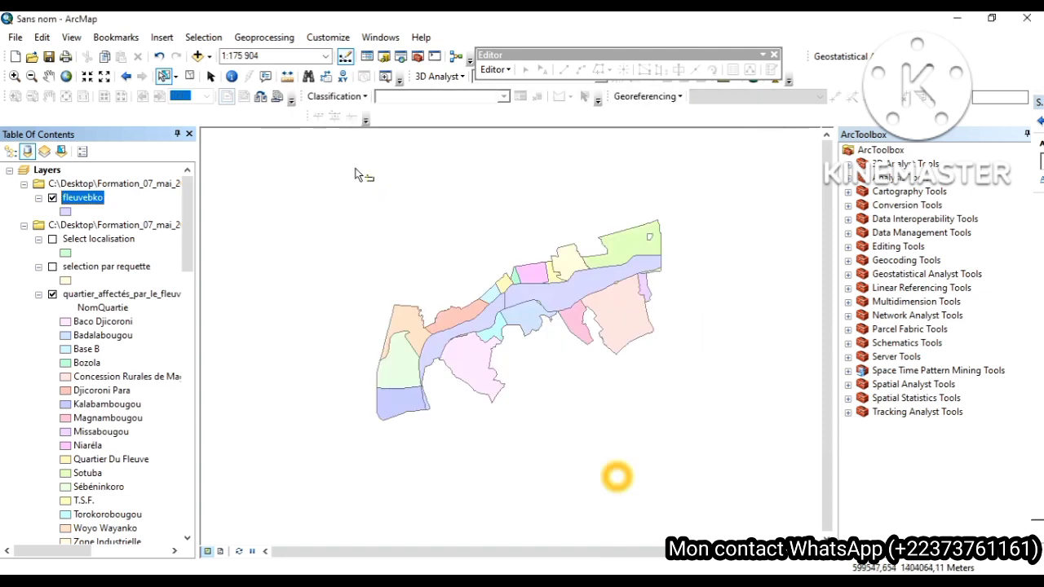
pyautogui.click(67, 212)
pyautogui.click(230, 259)
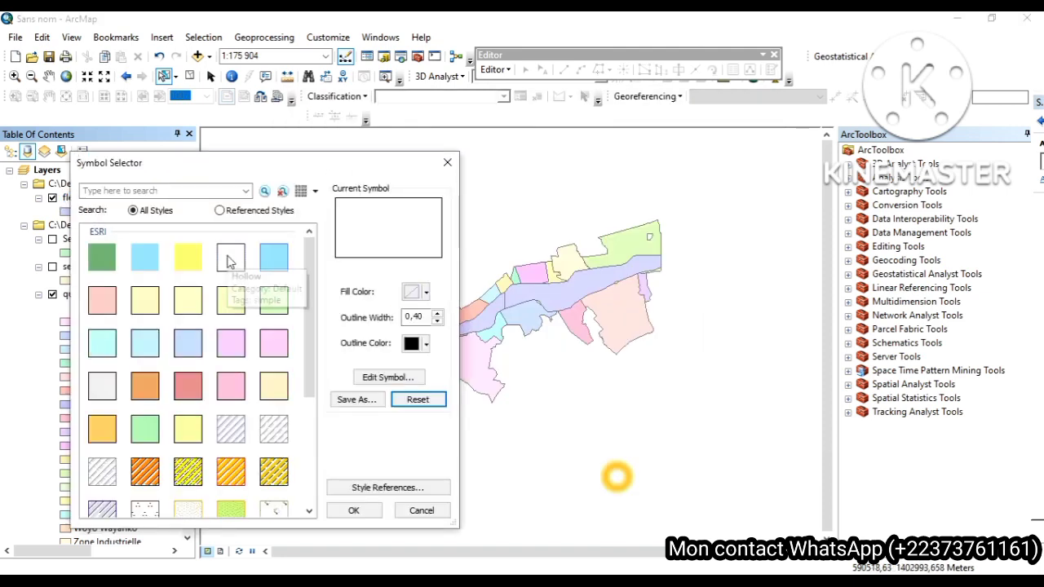
pyautogui.doubleClick(429, 316)
pyautogui.write('3')
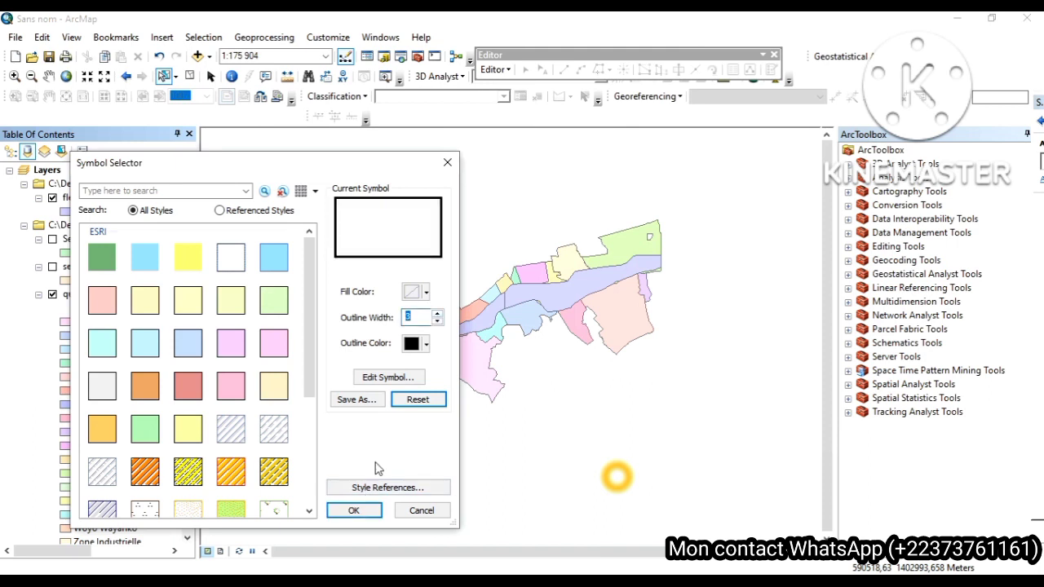
pyautogui.click(354, 511)
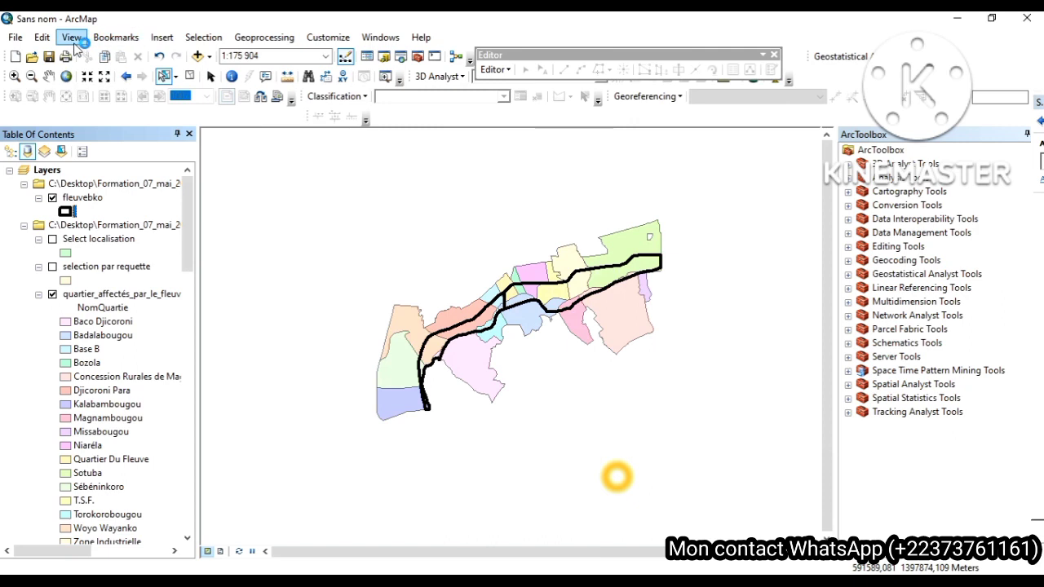
# - Switch to the page layout and apply the ARCH A Landscape.mxd page template
pyautogui.click(79, 45)
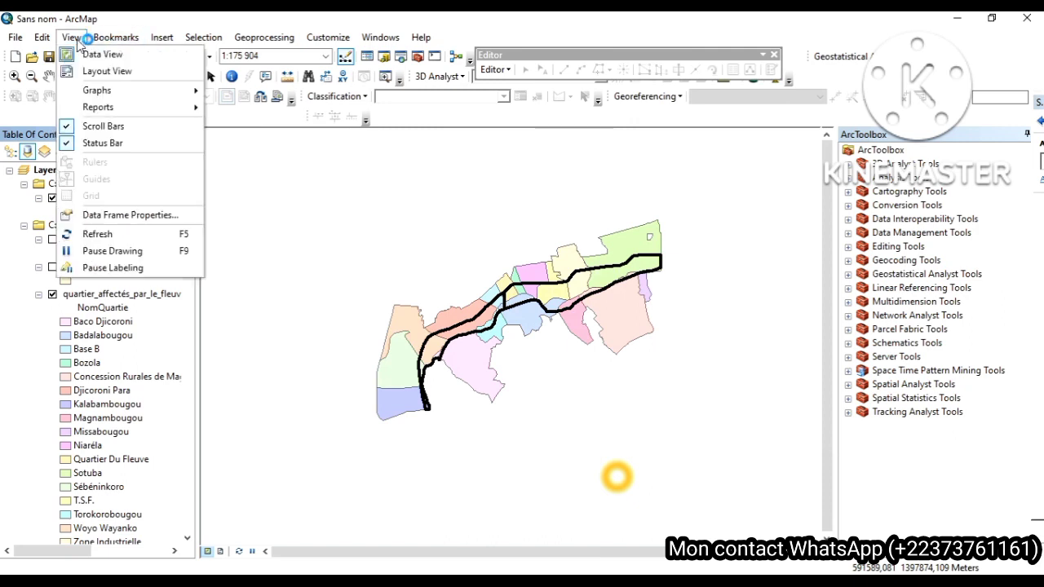
pyautogui.click(104, 71)
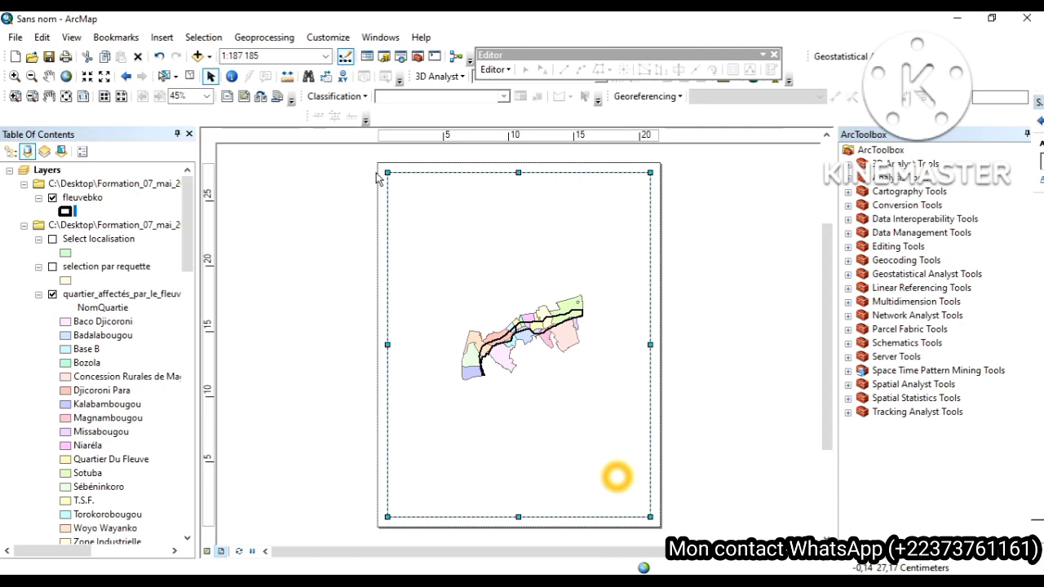
pyautogui.click(262, 97)
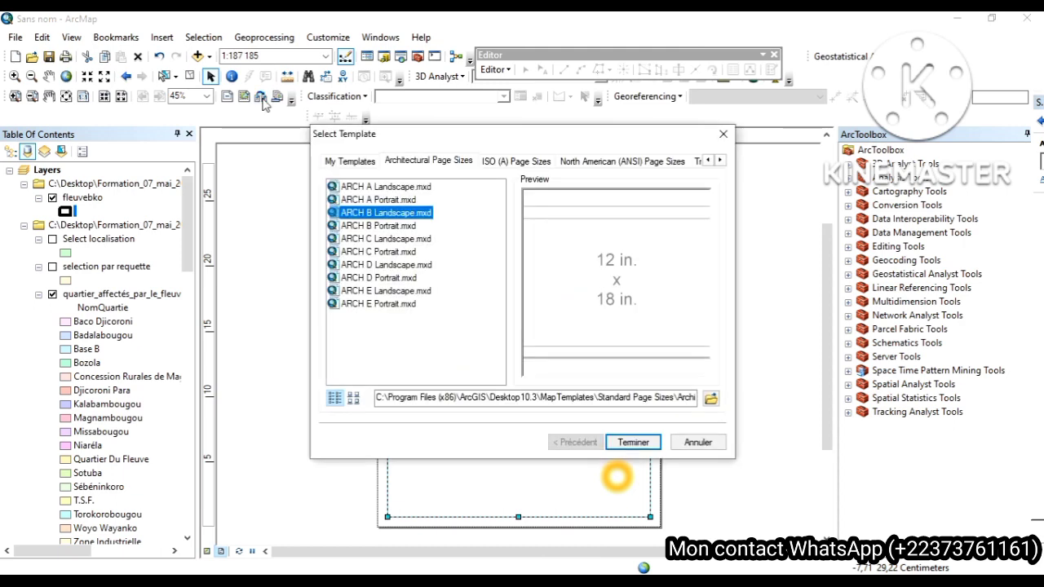
pyautogui.click(382, 189)
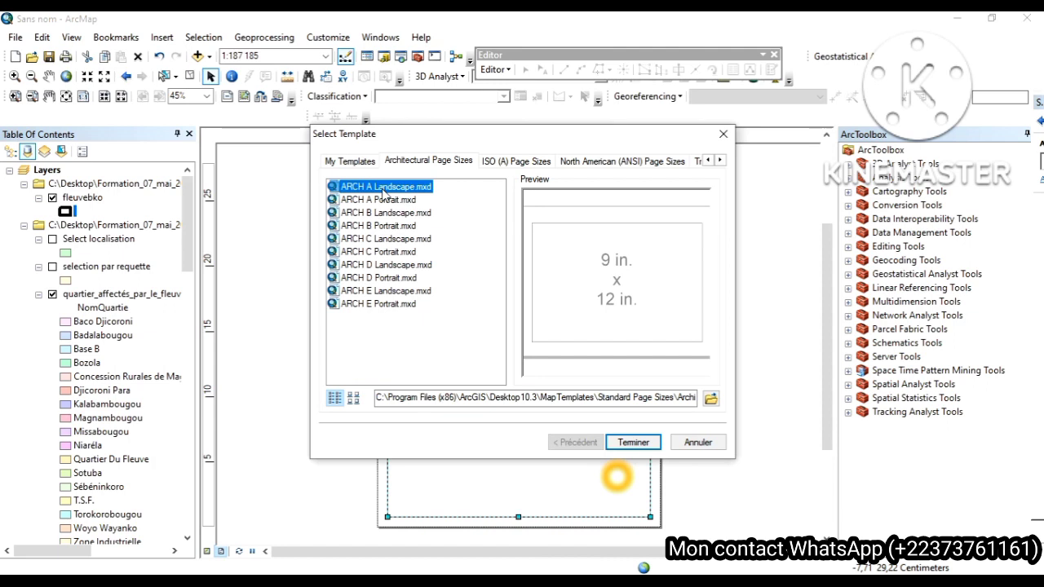
pyautogui.click(631, 444)
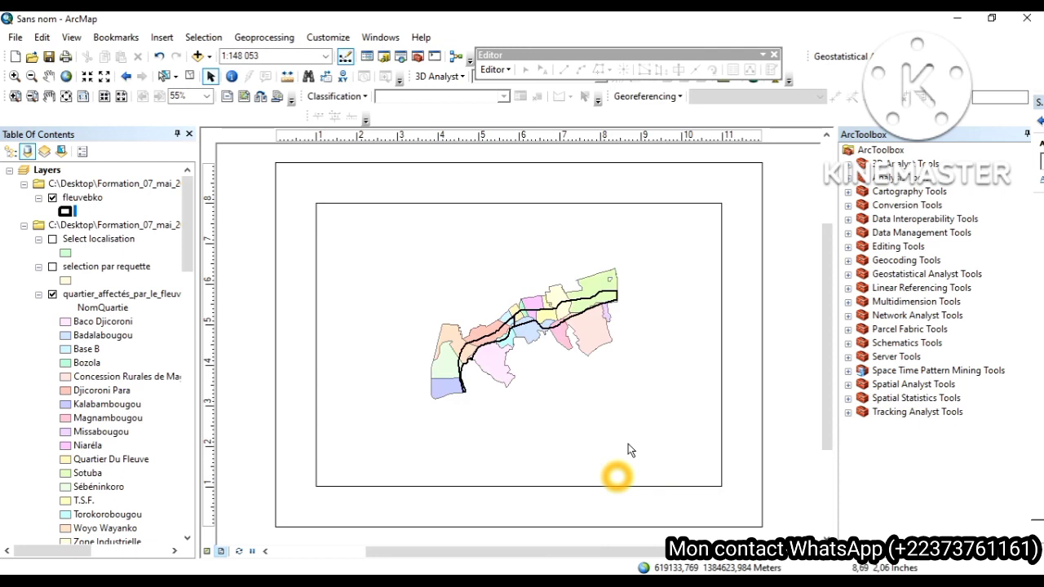
# - Extend the data frame upward on the page and enlarge the map inside it to a scale of 1:125 000
pyautogui.click(384, 207)
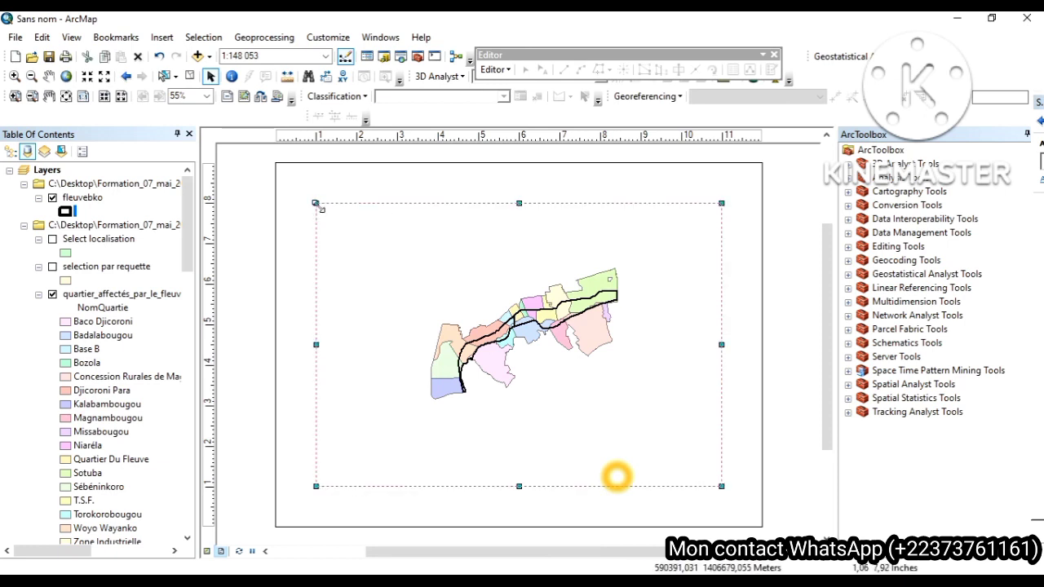
pyautogui.moveTo(316, 205); pyautogui.dragTo(320, 189)
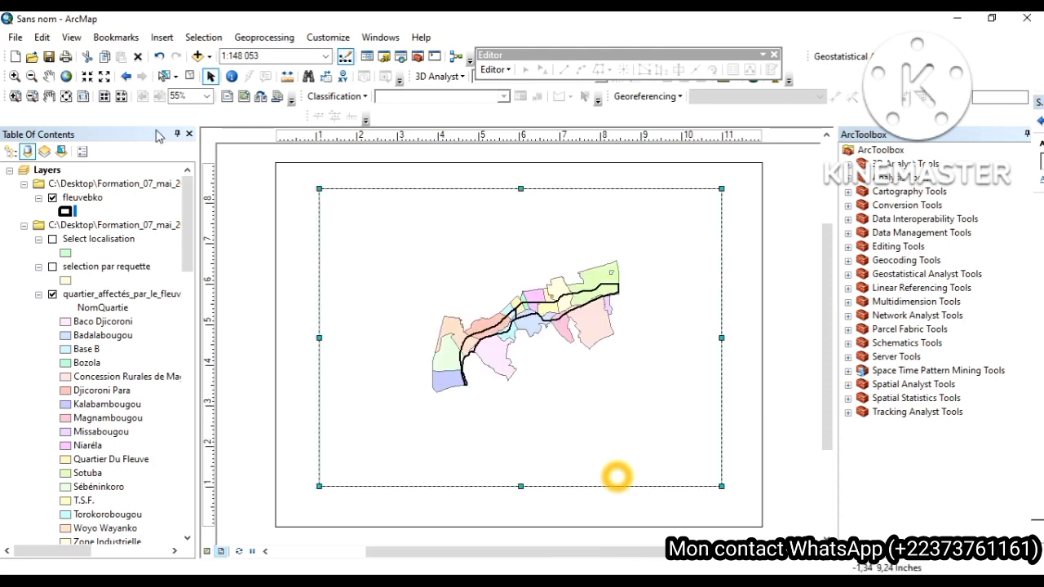
pyautogui.click(257, 180)
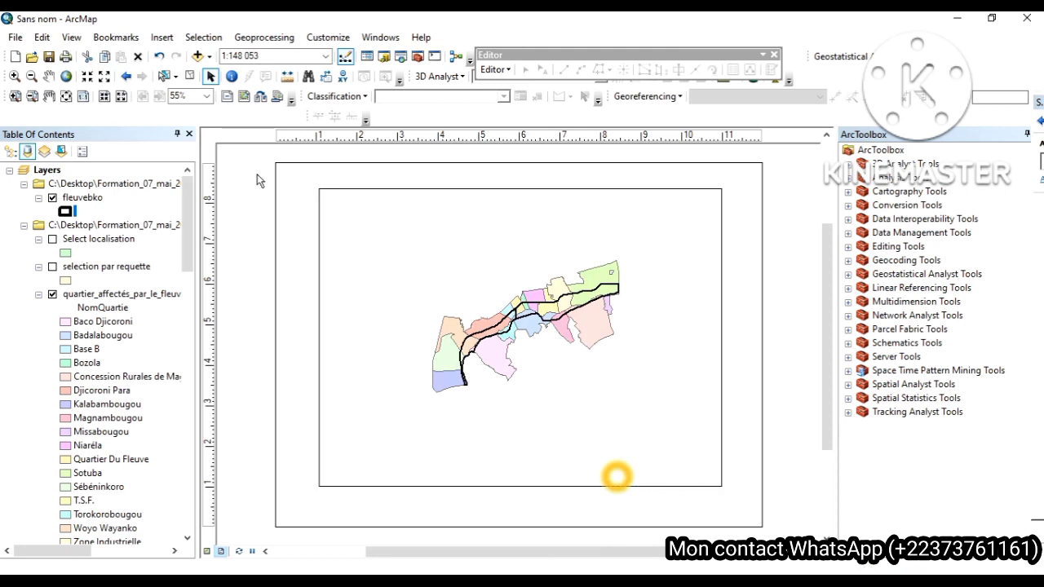
pyautogui.click(88, 78)
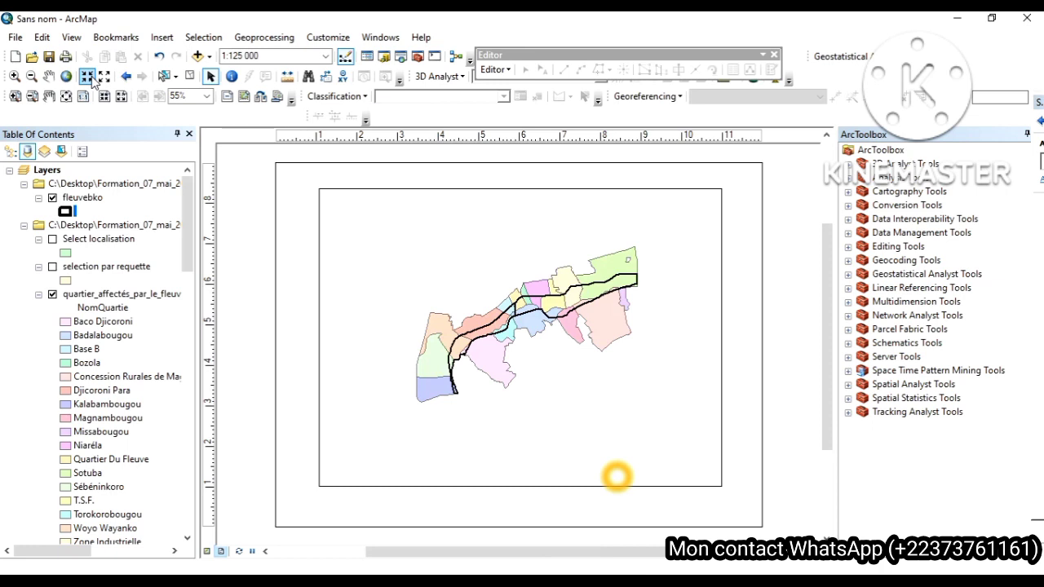
# - Insert the map title "Quartiers affectés par le fleuve Niger" on the layout
pyautogui.click(162, 38)
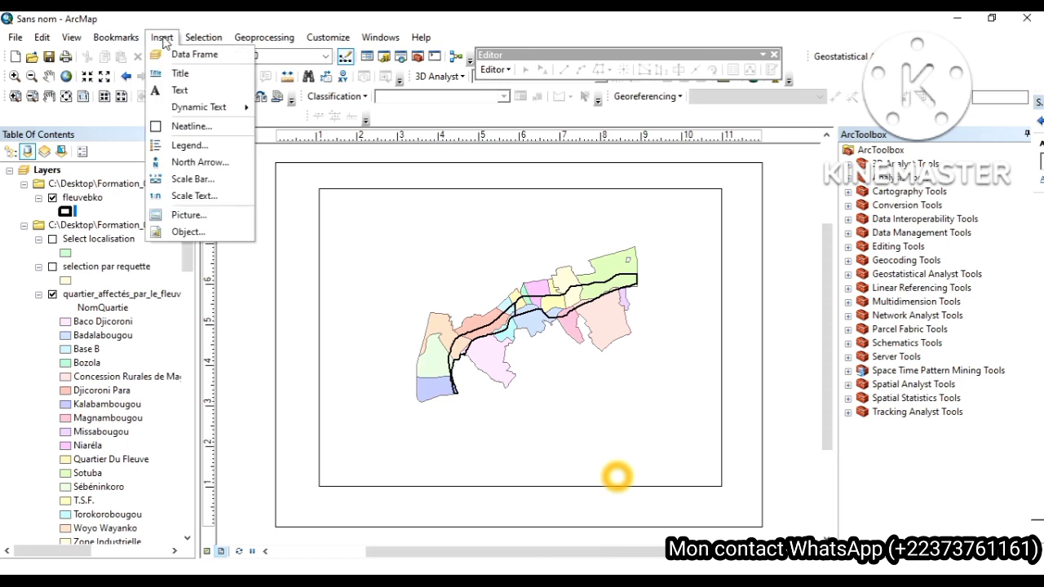
pyautogui.click(180, 75)
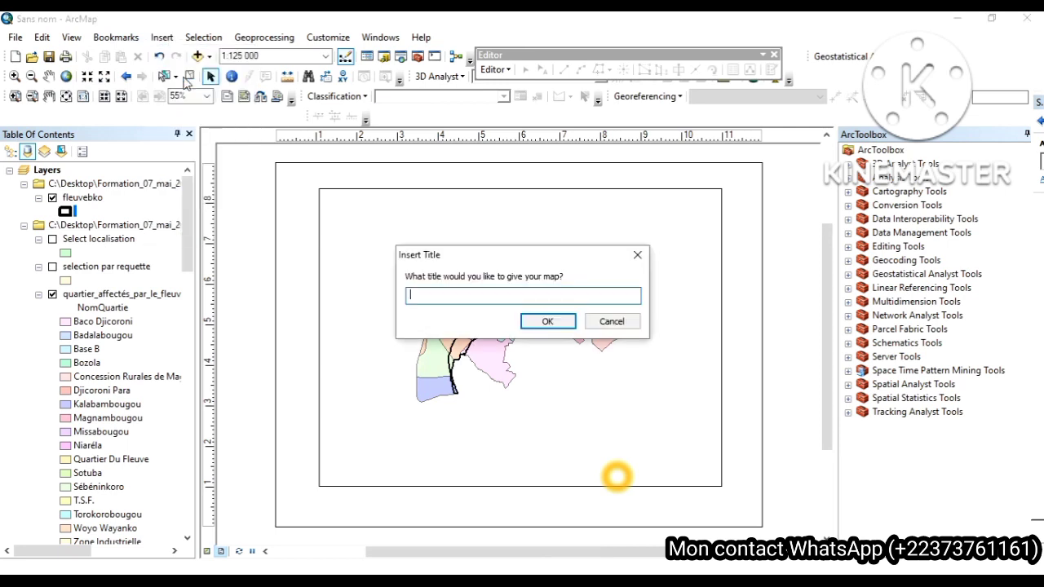
pyautogui.write('Carte des quarti')
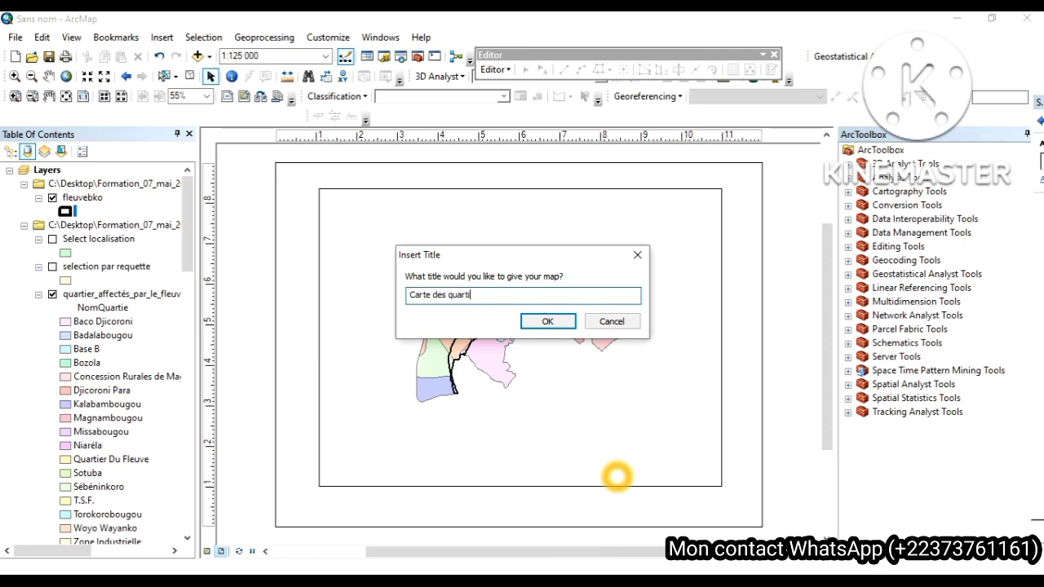
pyautogui.write('rers affectés par le fleuve ')
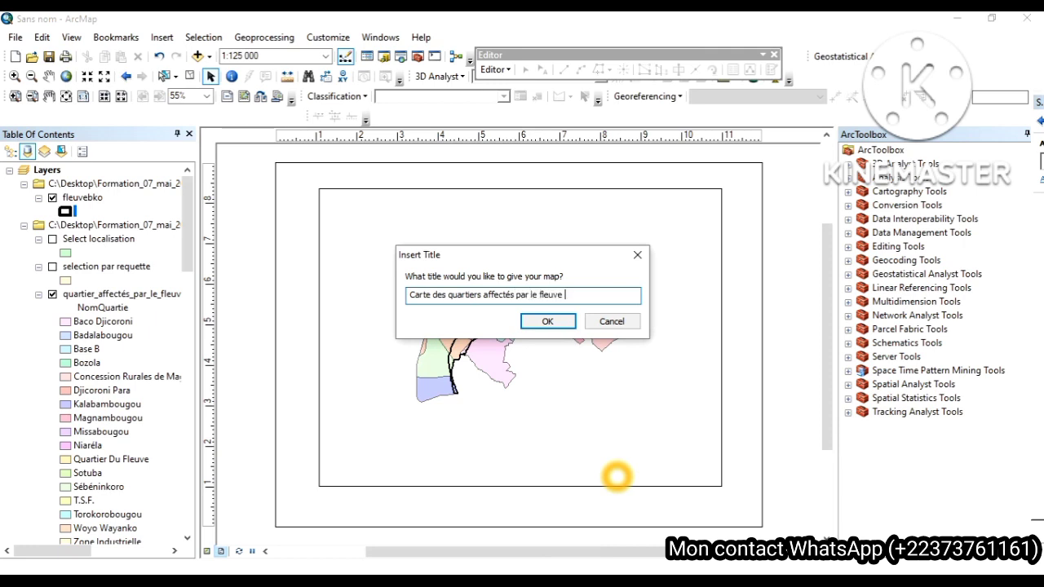
pyautogui.write('Niger')
pyautogui.moveTo(453, 299); pyautogui.dragTo(410, 303)
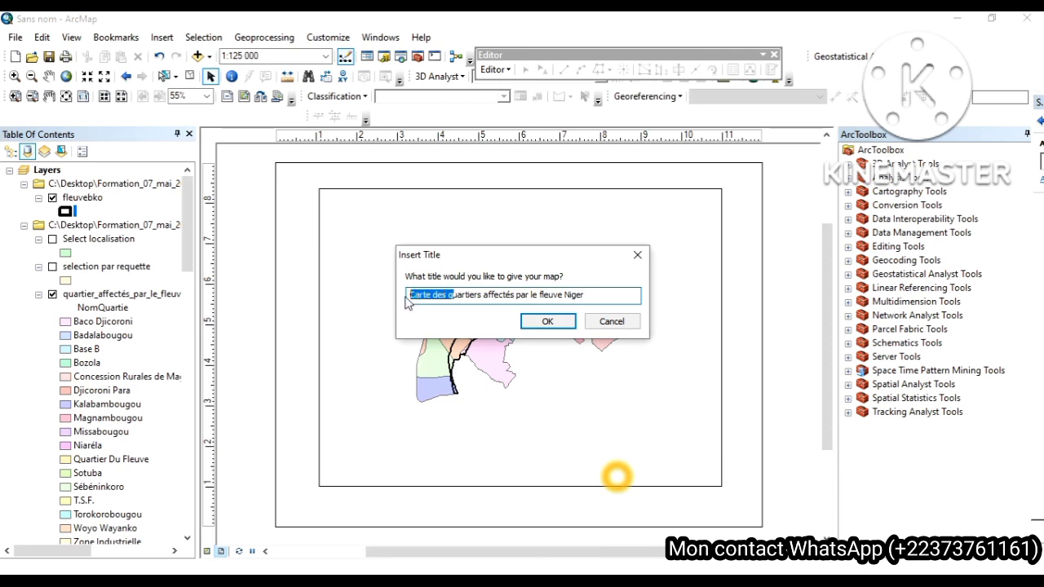
pyautogui.write('Q')
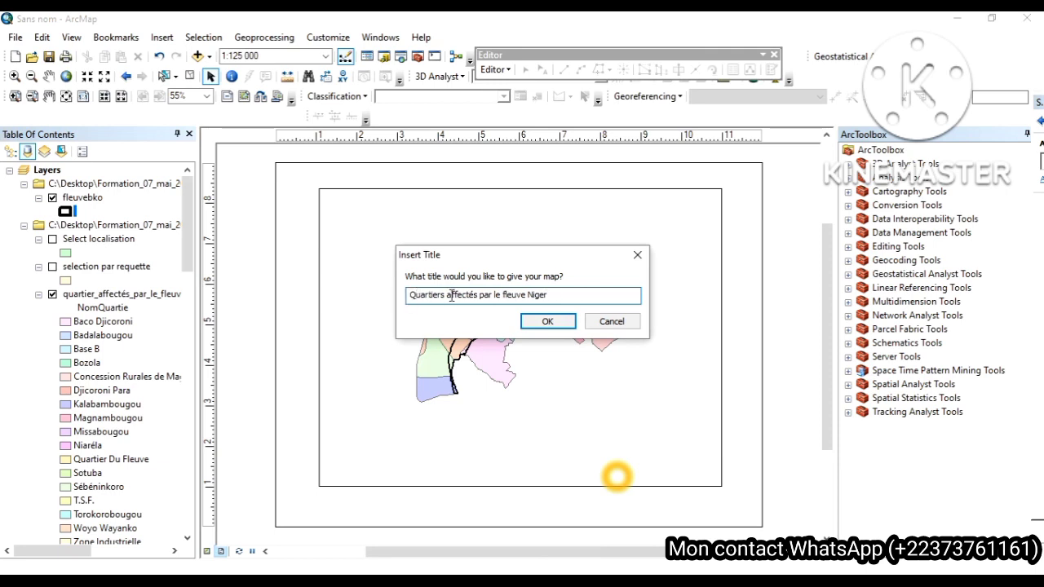
pyautogui.click(553, 323)
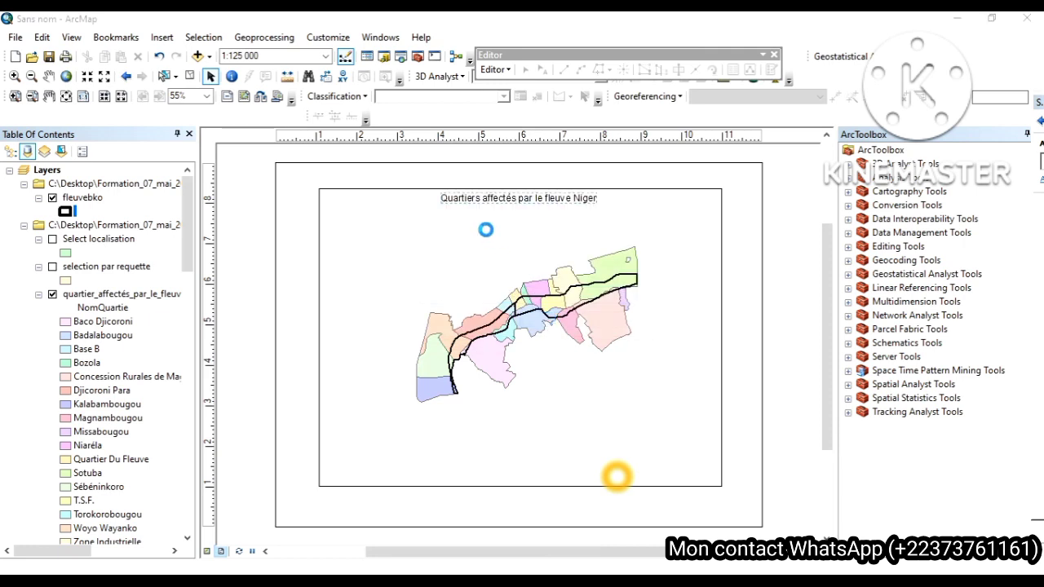
# - Format the map title as bold and underlined with a font size of 20
pyautogui.doubleClick(508, 203)
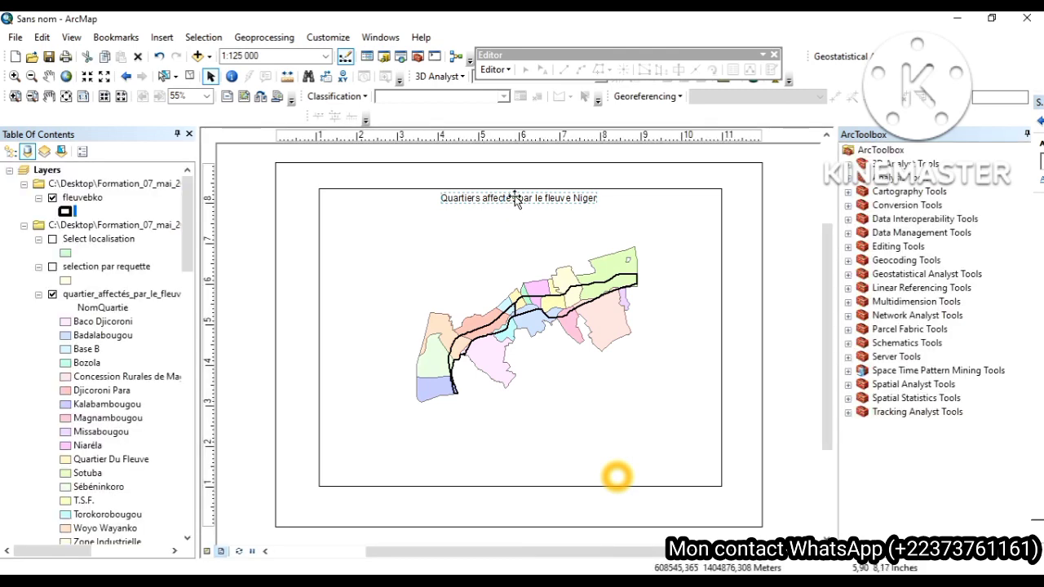
pyautogui.doubleClick(515, 202)
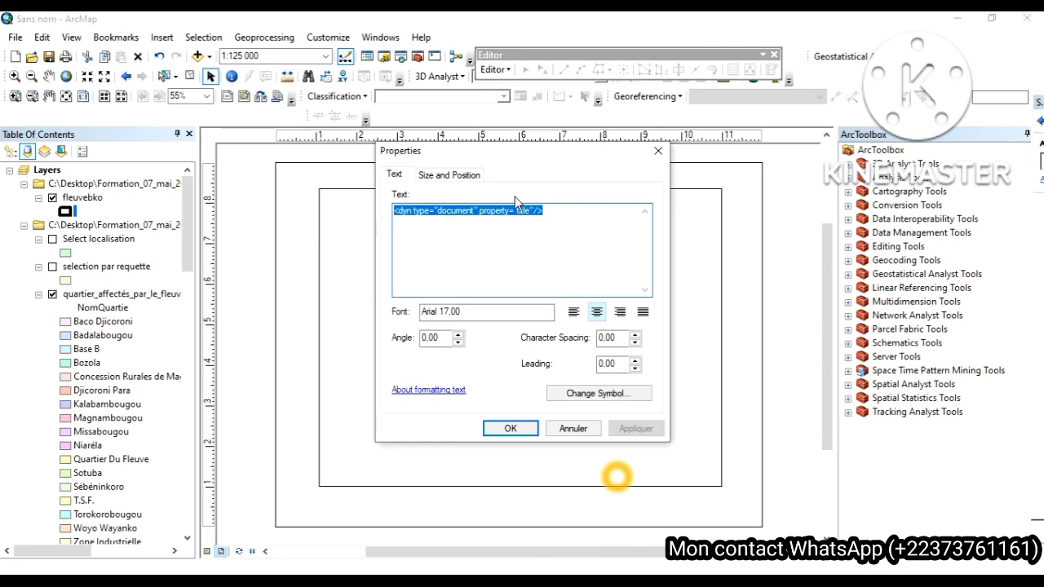
pyautogui.click(582, 397)
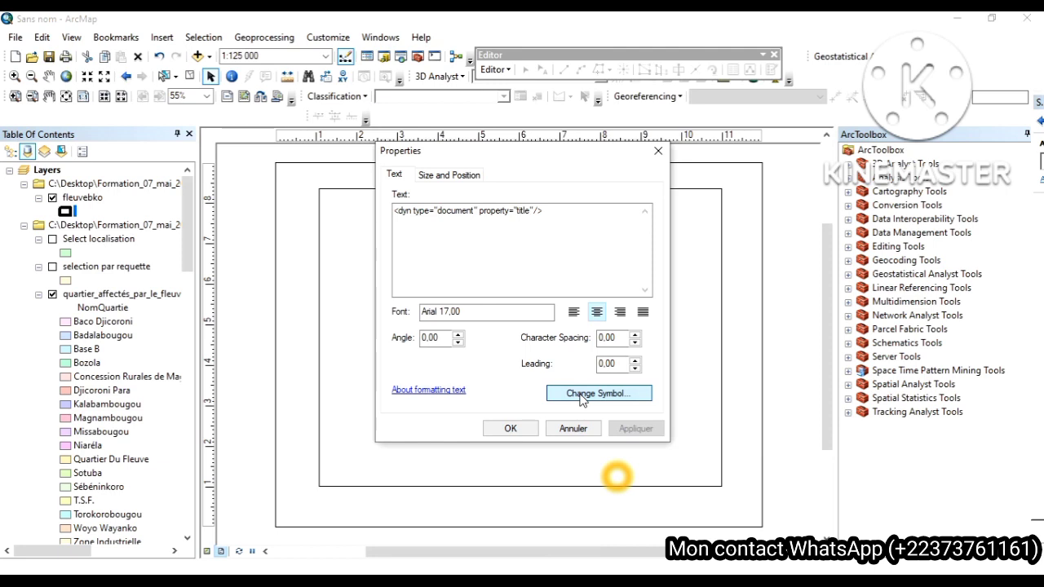
pyautogui.click(582, 394)
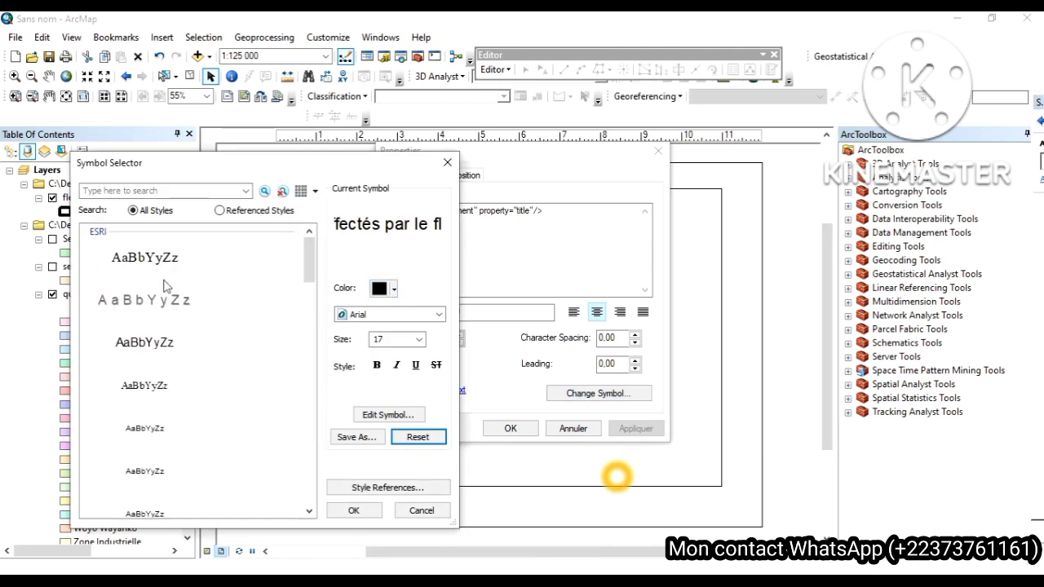
pyautogui.click(376, 365)
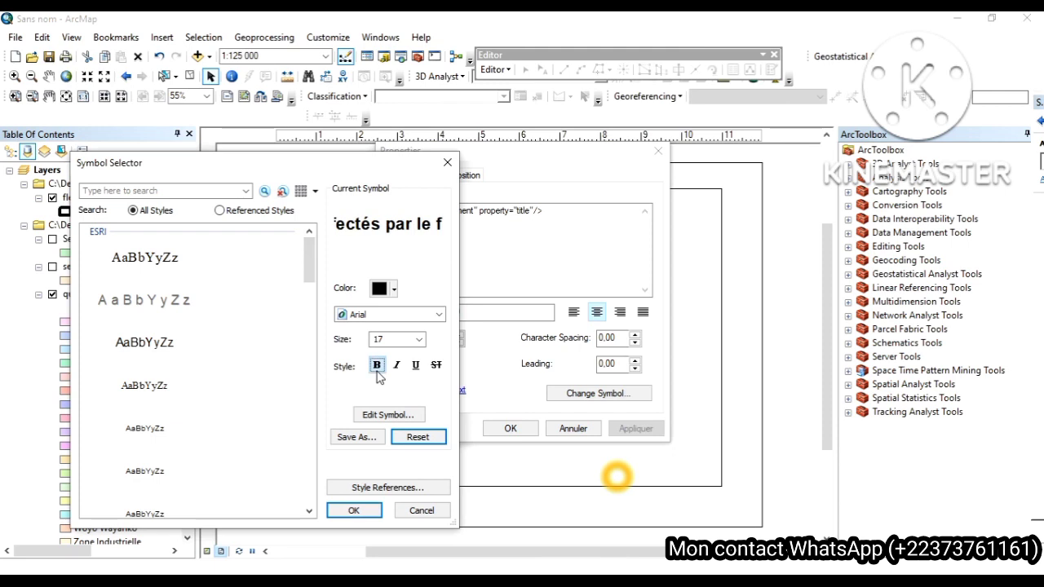
pyautogui.click(420, 339)
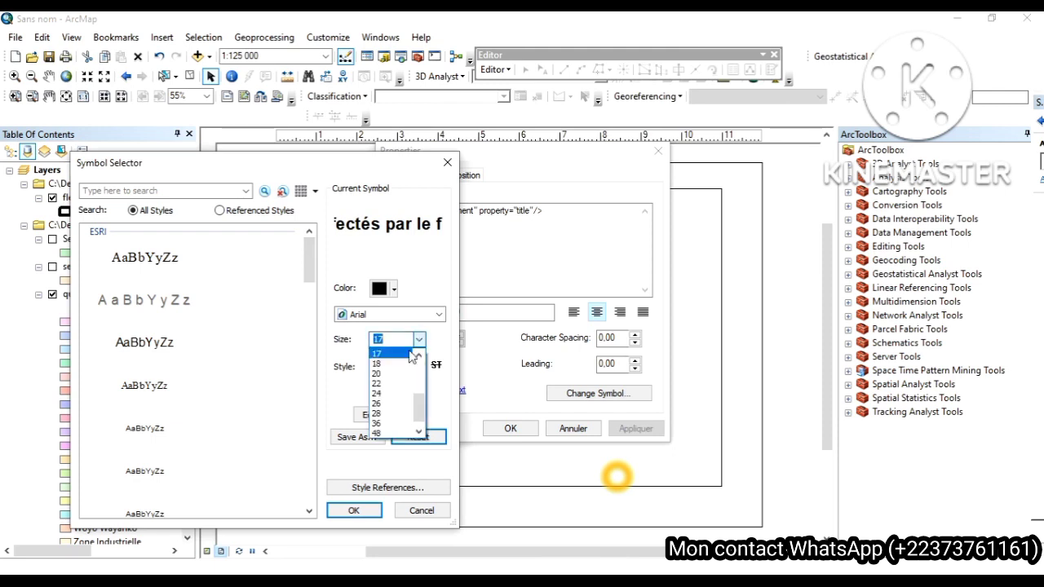
pyautogui.click(388, 374)
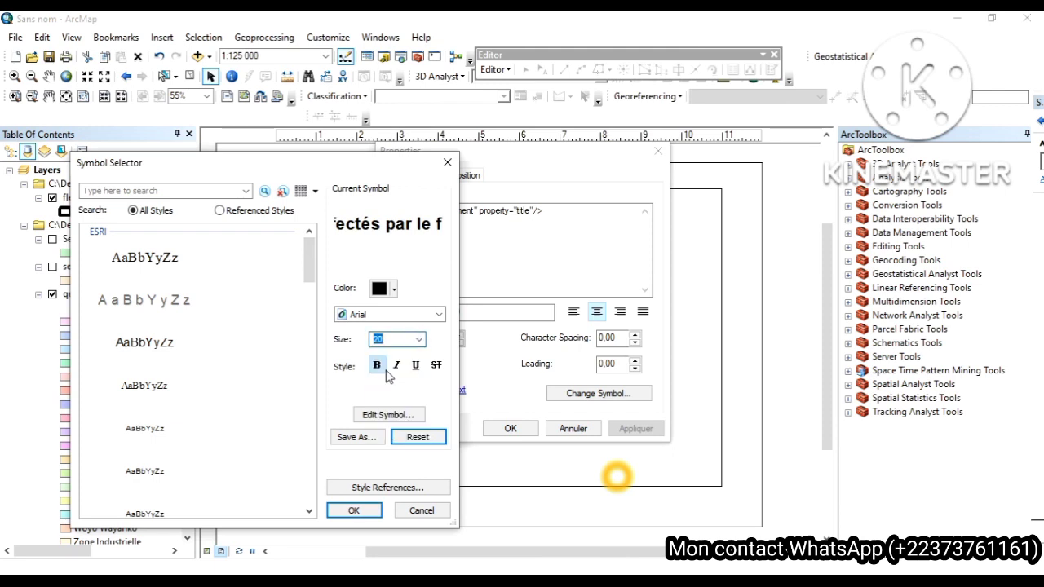
pyautogui.click(416, 369)
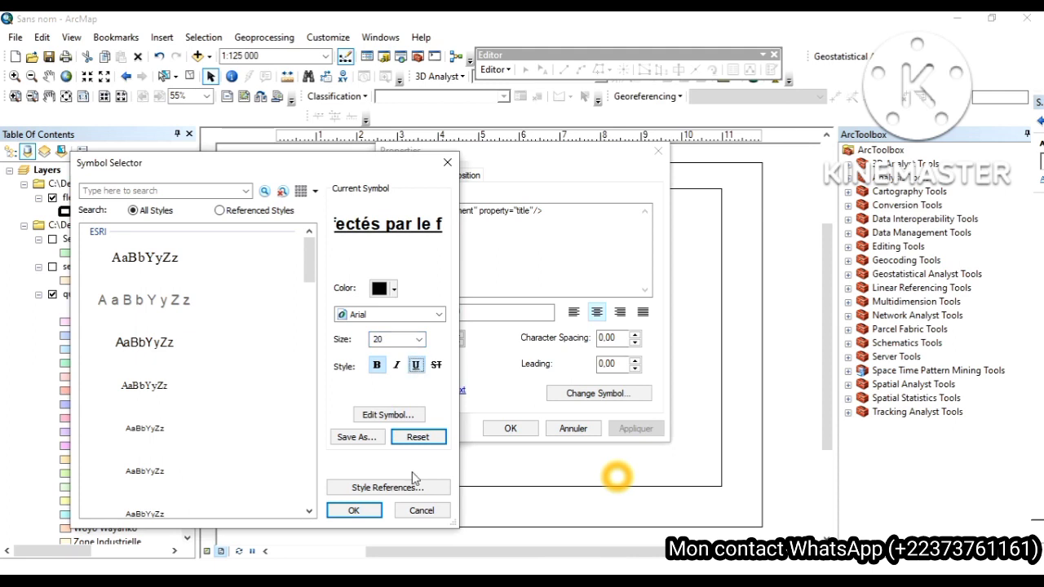
pyautogui.click(354, 511)
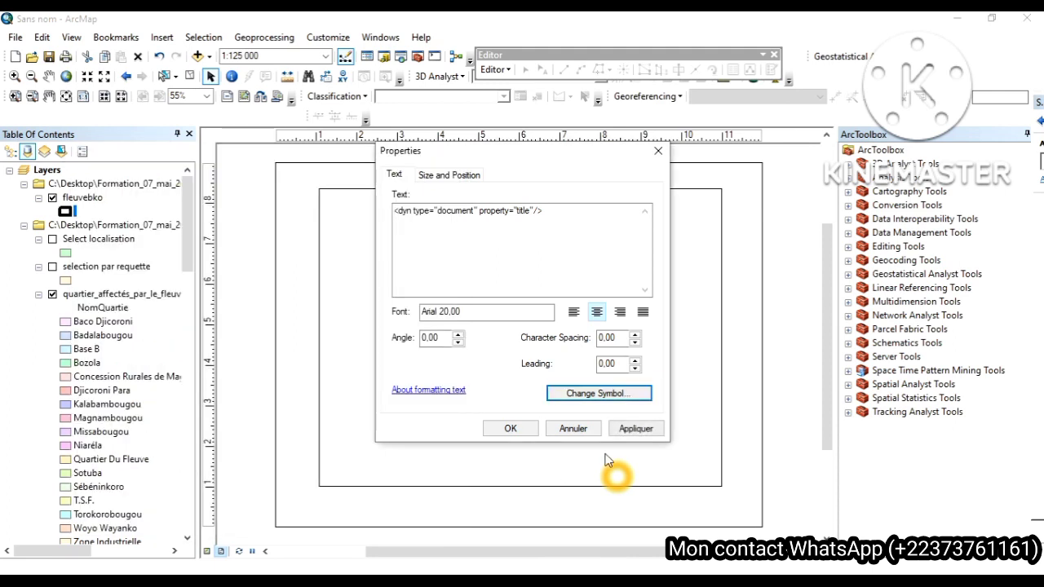
pyautogui.click(633, 430)
pyautogui.click(509, 429)
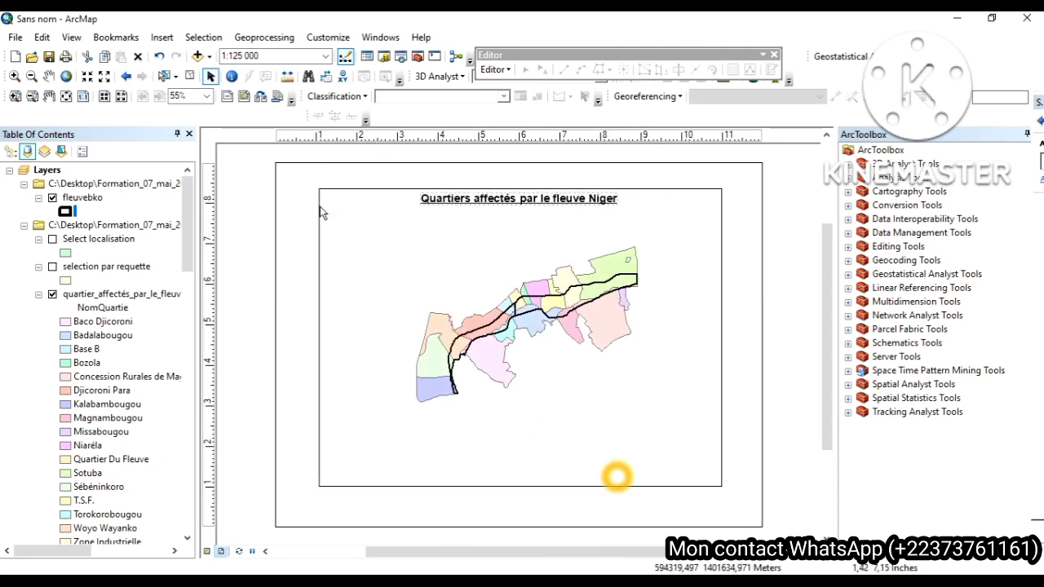
# - Start a legend containing fleuvebko and quartier_affectés_par_le_fleuve, arranged in 3 columns
pyautogui.click(166, 38)
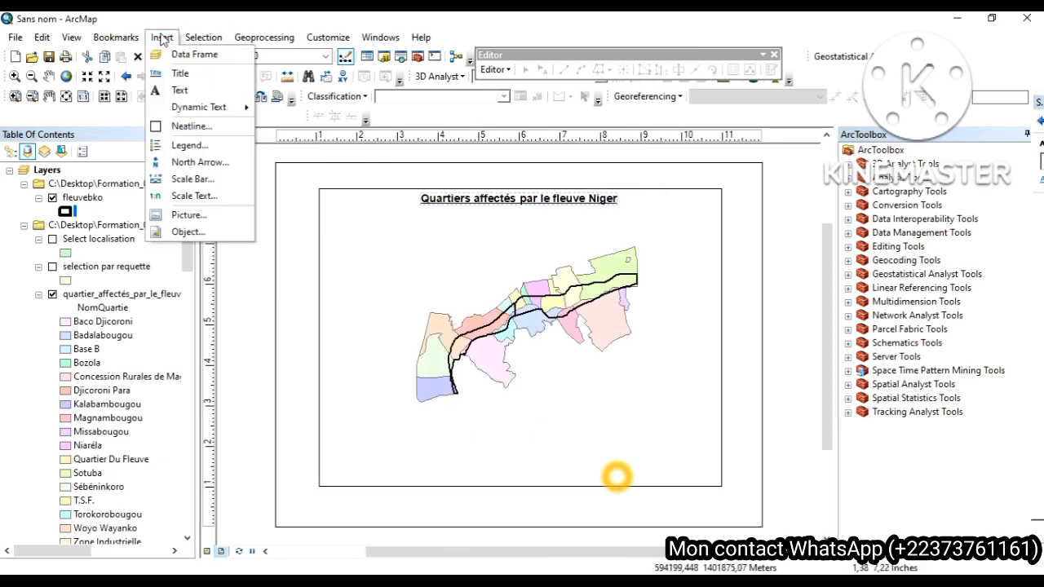
pyautogui.click(190, 147)
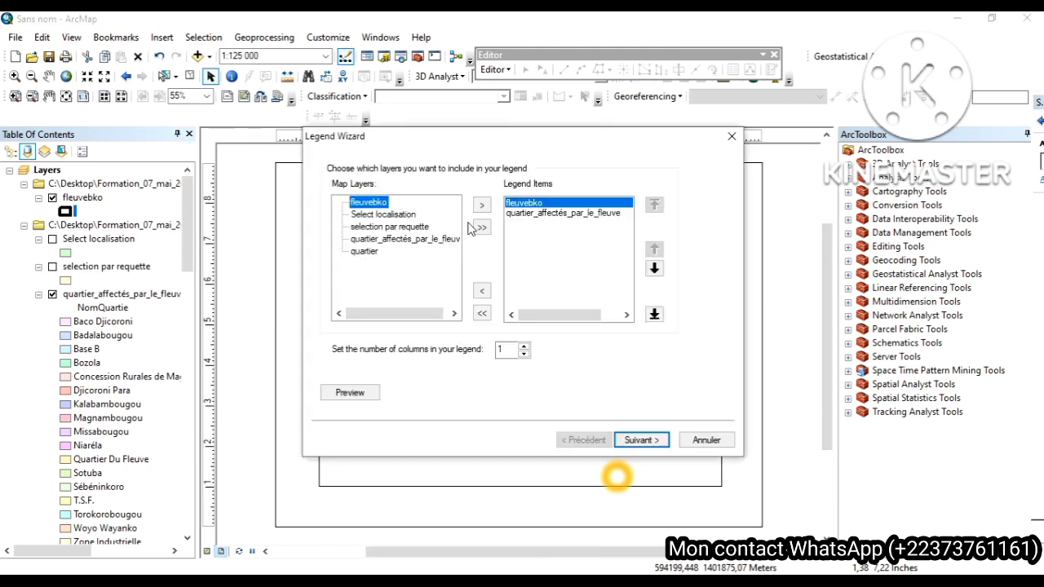
pyautogui.click(548, 218)
pyautogui.click(524, 356)
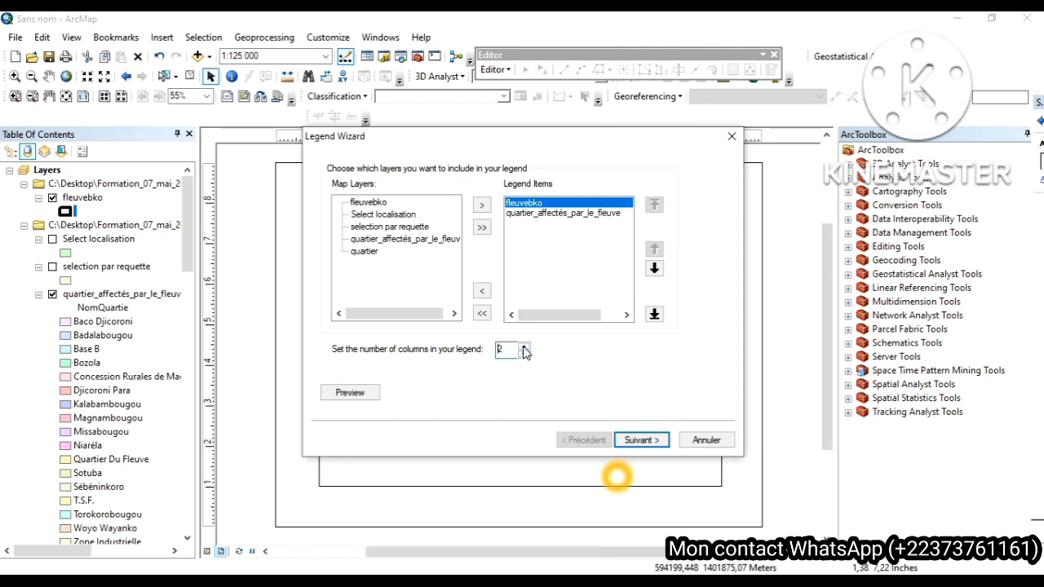
pyautogui.click(525, 347)
pyautogui.click(642, 440)
pyautogui.click(641, 441)
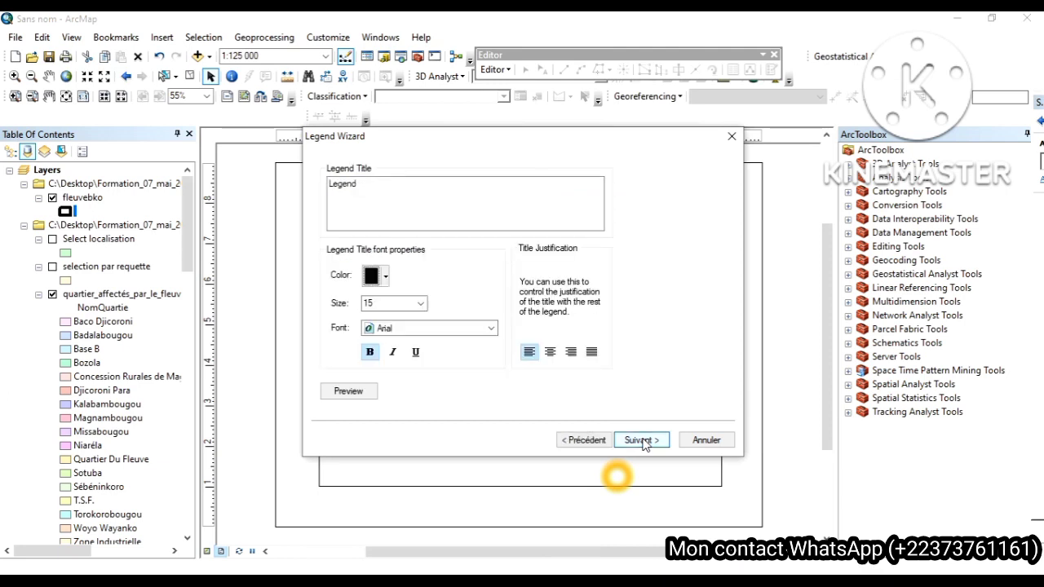
# - Set the legend title to "Legende", centred and underlined
pyautogui.click(554, 359)
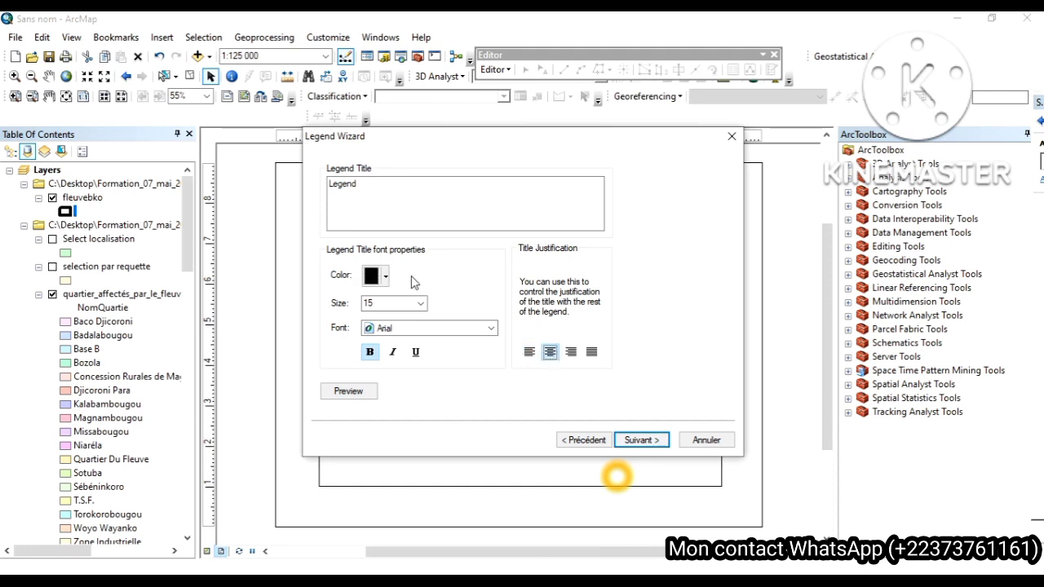
pyautogui.click(393, 204)
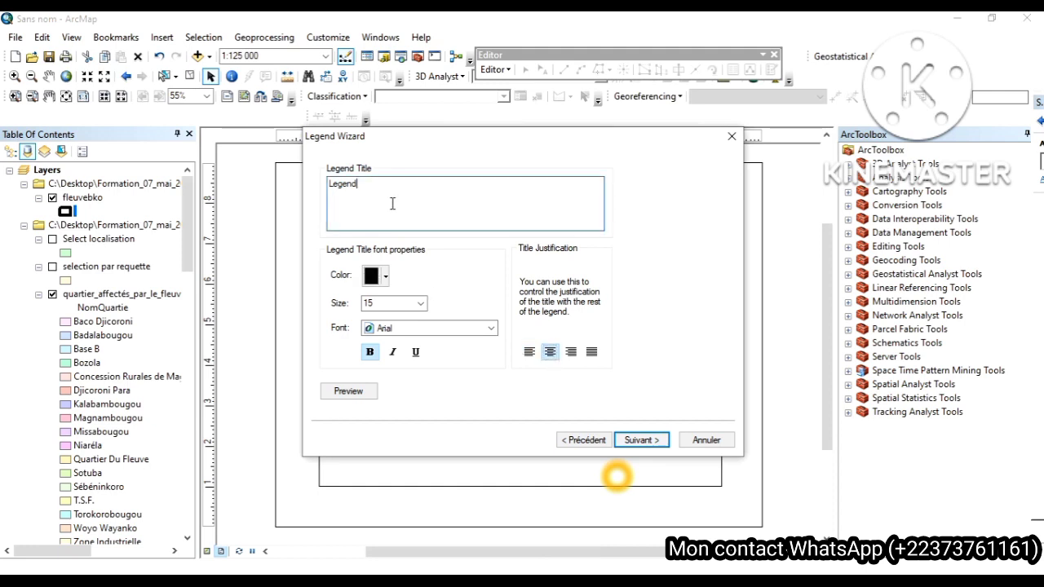
pyautogui.write('e')
pyautogui.click(415, 355)
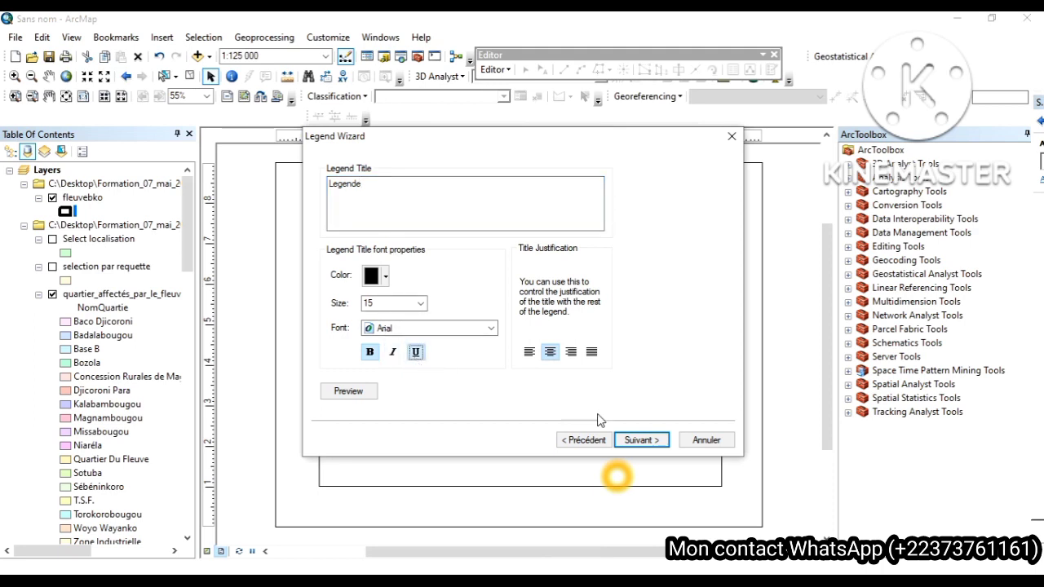
pyautogui.click(643, 441)
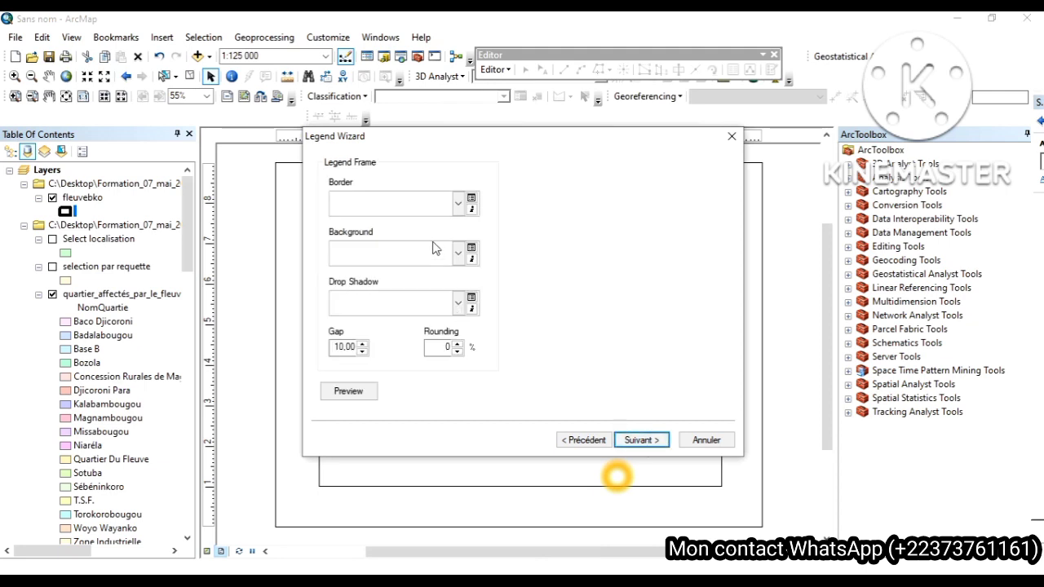
# - Give the legend frame a 0.5 Point border and finish the legend with the default patch and spacing settings
pyautogui.click(458, 207)
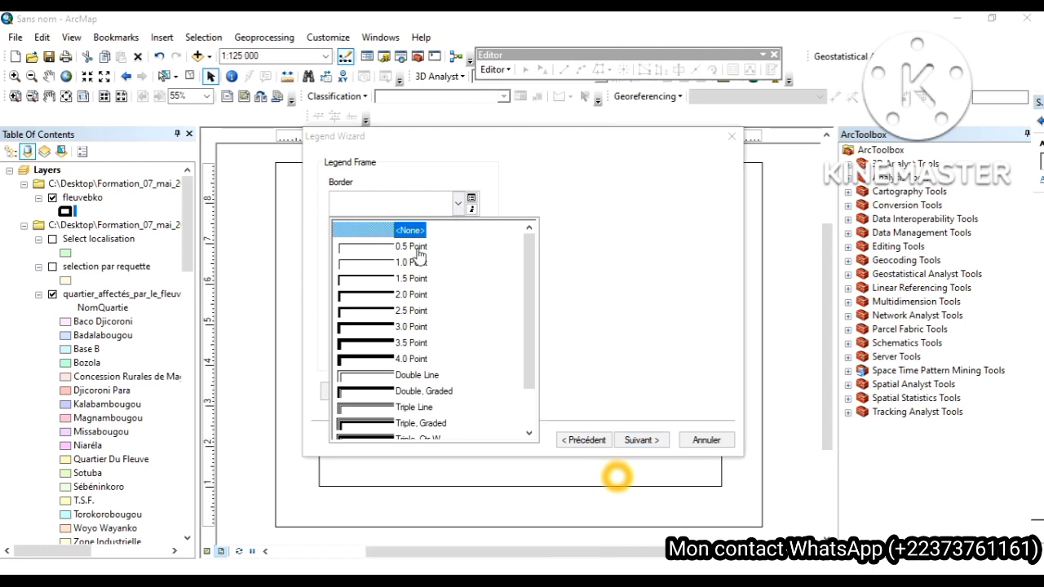
pyautogui.click(374, 248)
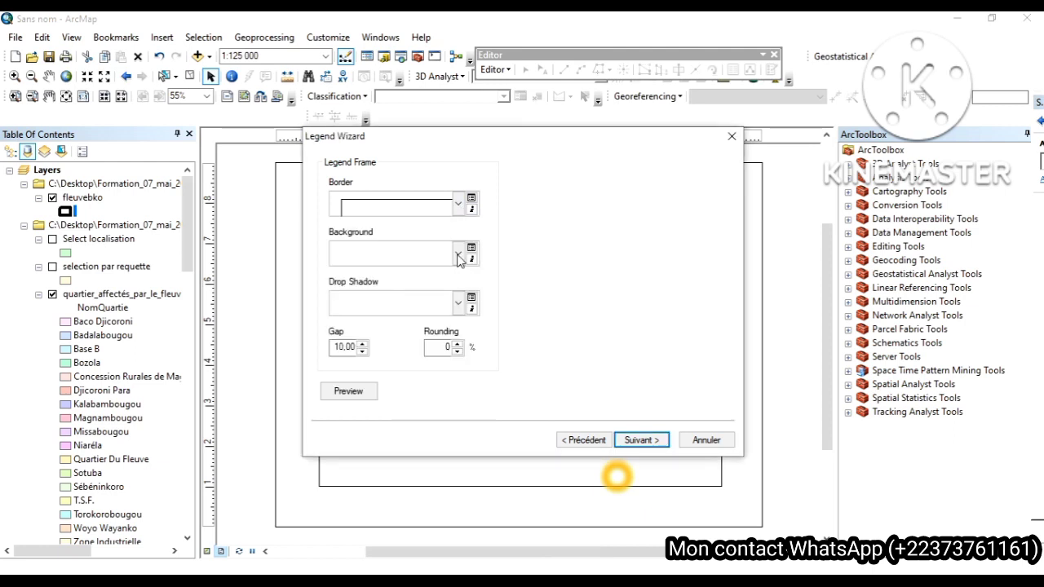
pyautogui.click(633, 442)
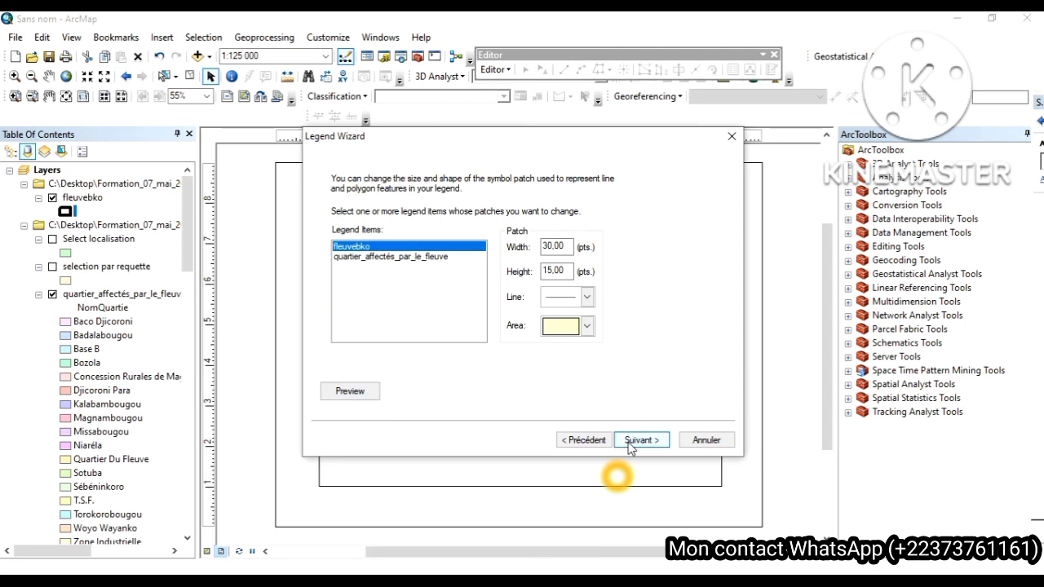
pyautogui.click(629, 441)
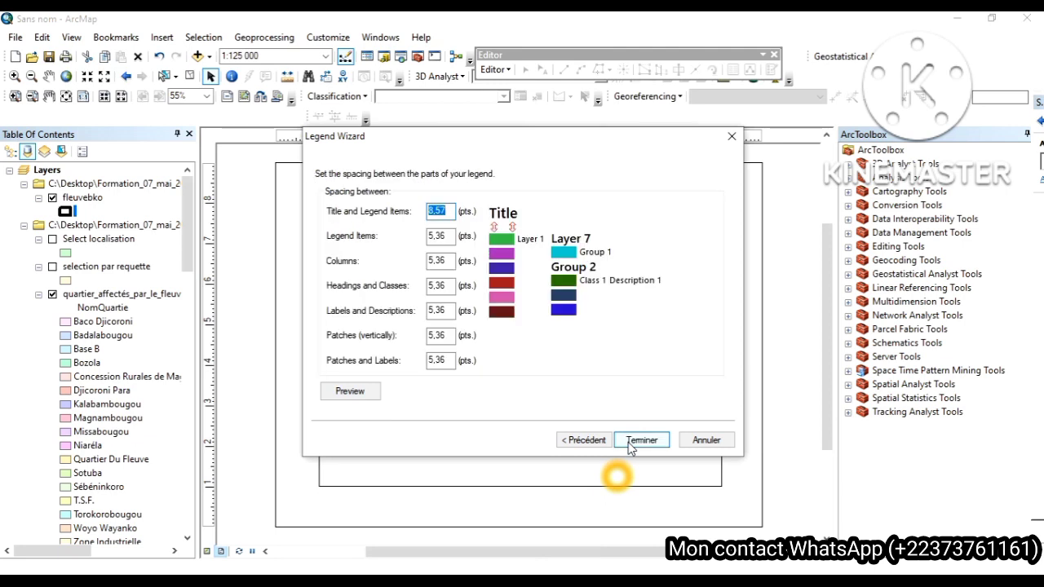
pyautogui.click(641, 440)
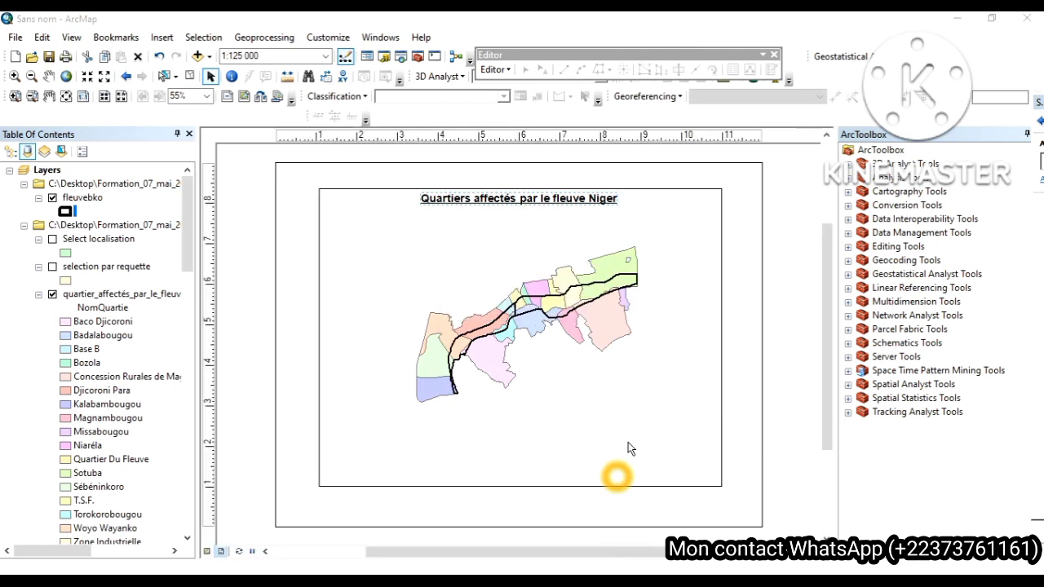
# - Move the legend to the lower part of the data frame and extend the frame downward on the page
pyautogui.moveTo(648, 349); pyautogui.dragTo(538, 422)
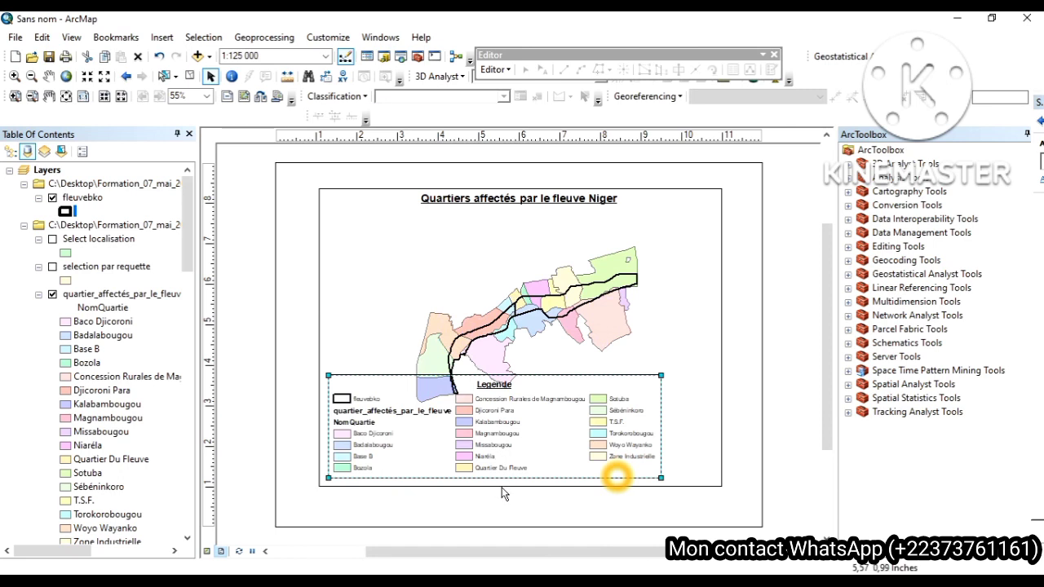
pyautogui.click(522, 487)
pyautogui.moveTo(522, 487); pyautogui.dragTo(525, 515)
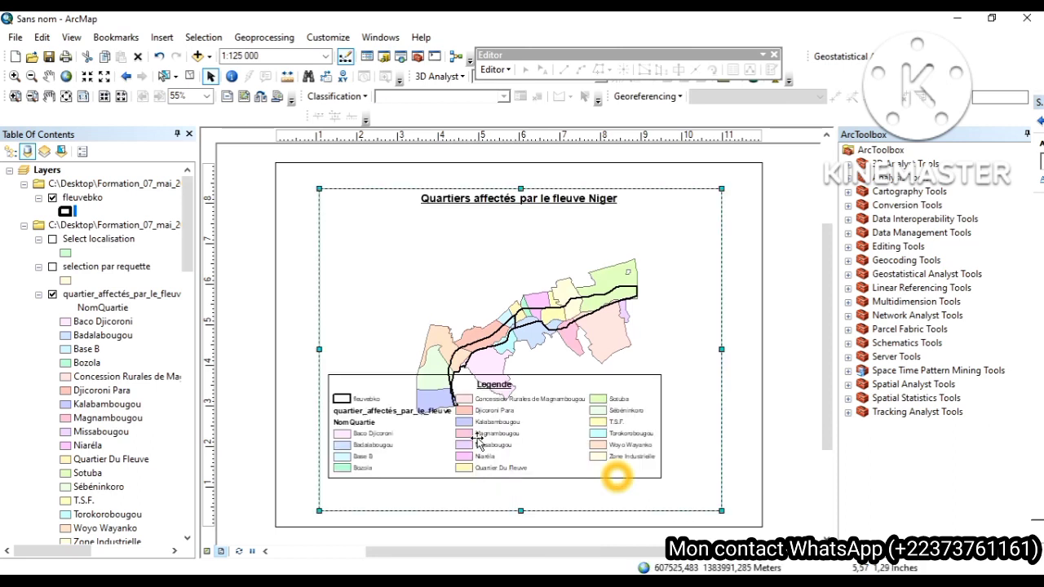
pyautogui.moveTo(478, 429); pyautogui.dragTo(479, 424)
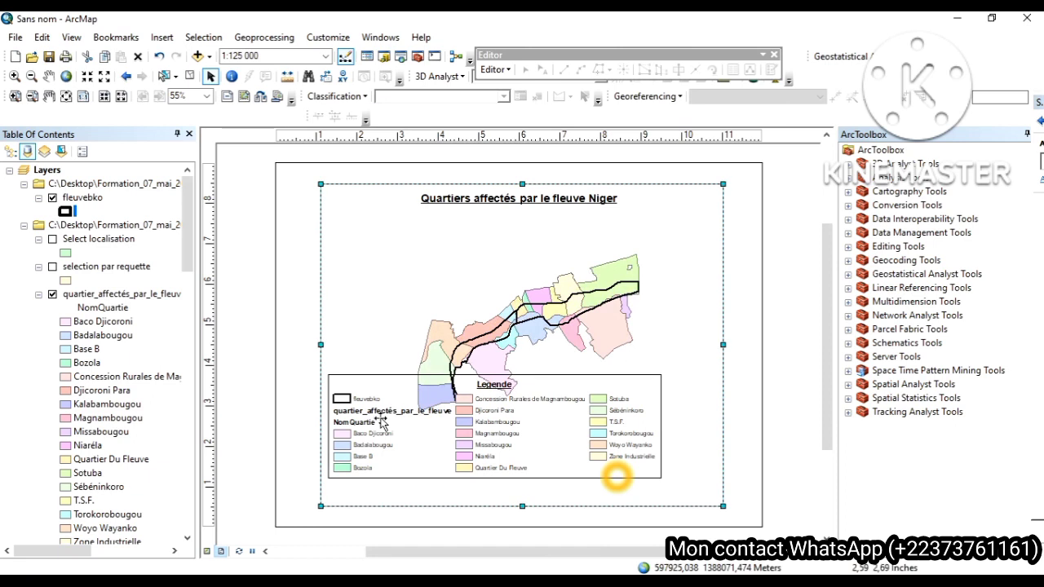
# - Move the legend into the lower-left corner of the data frame and shrink it to clear the map
pyautogui.click(346, 391)
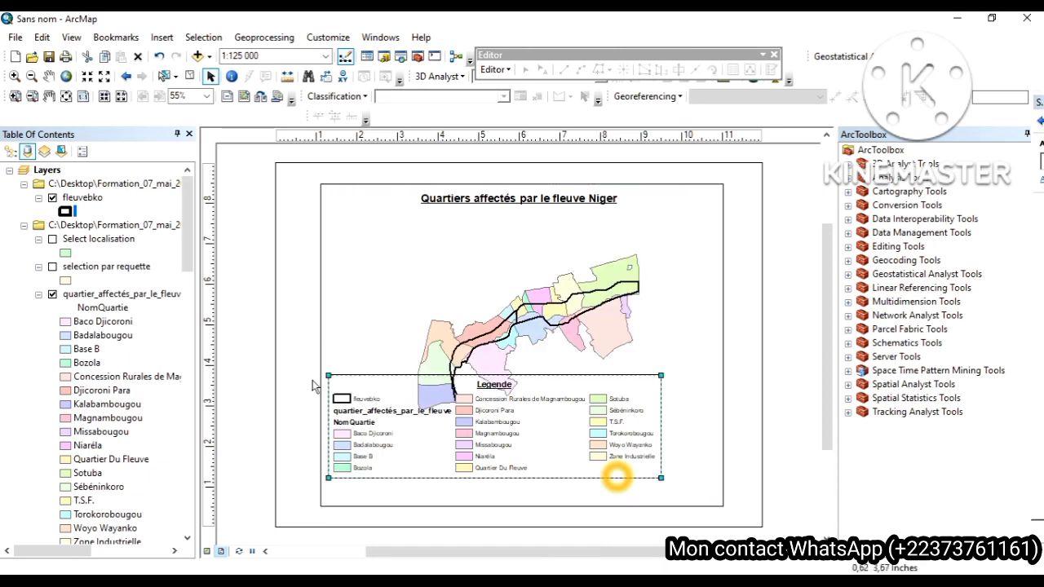
pyautogui.click(343, 404)
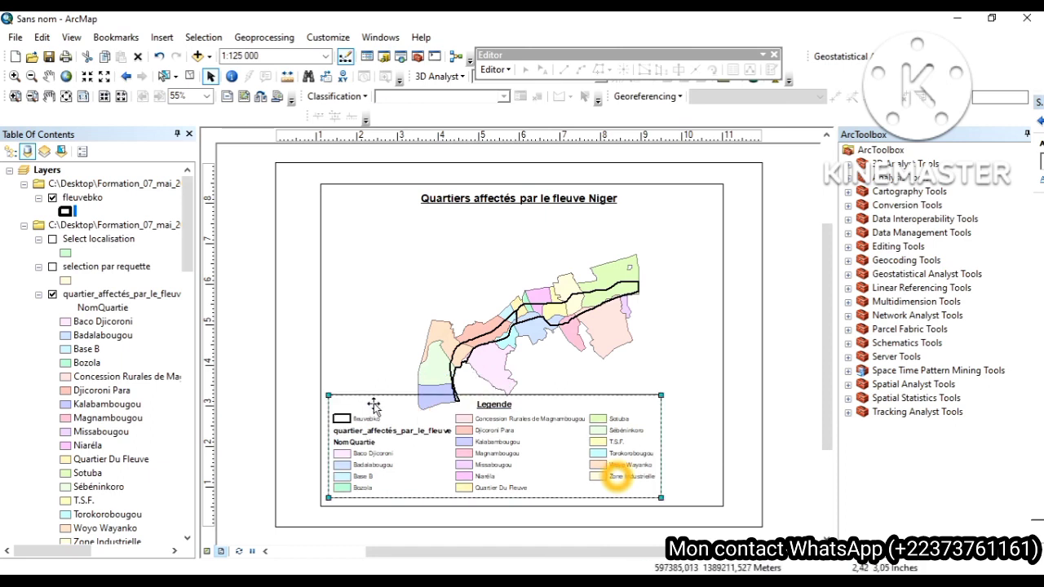
pyautogui.moveTo(370, 411); pyautogui.dragTo(364, 417)
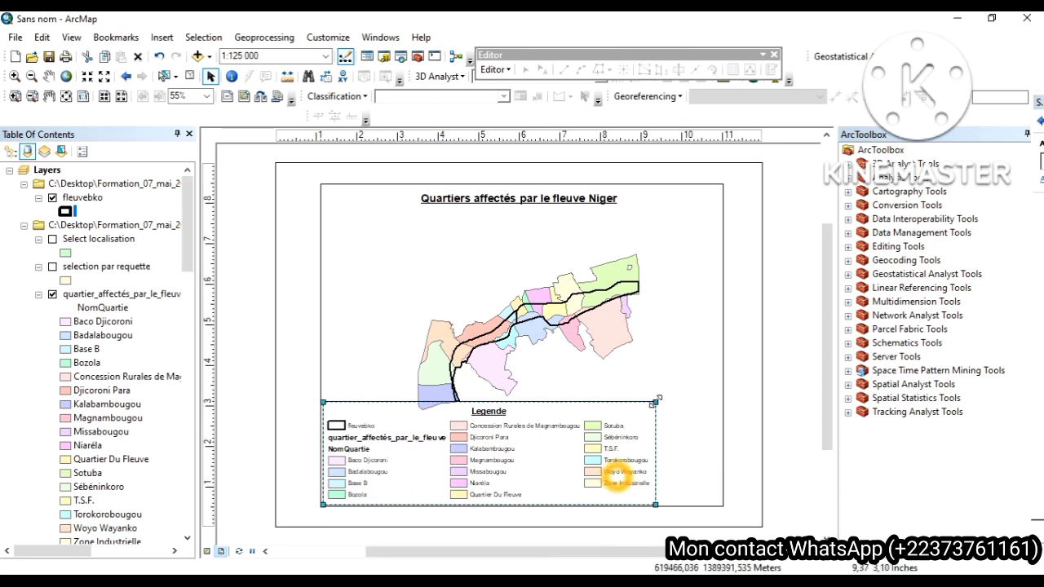
pyautogui.moveTo(657, 403); pyautogui.dragTo(622, 415)
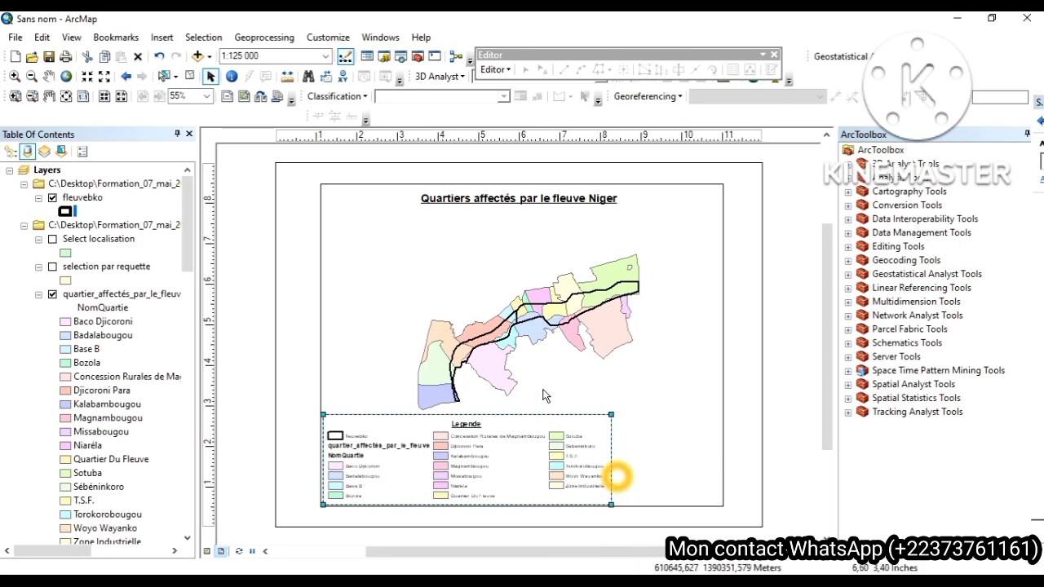
pyautogui.moveTo(611, 415); pyautogui.dragTo(619, 412)
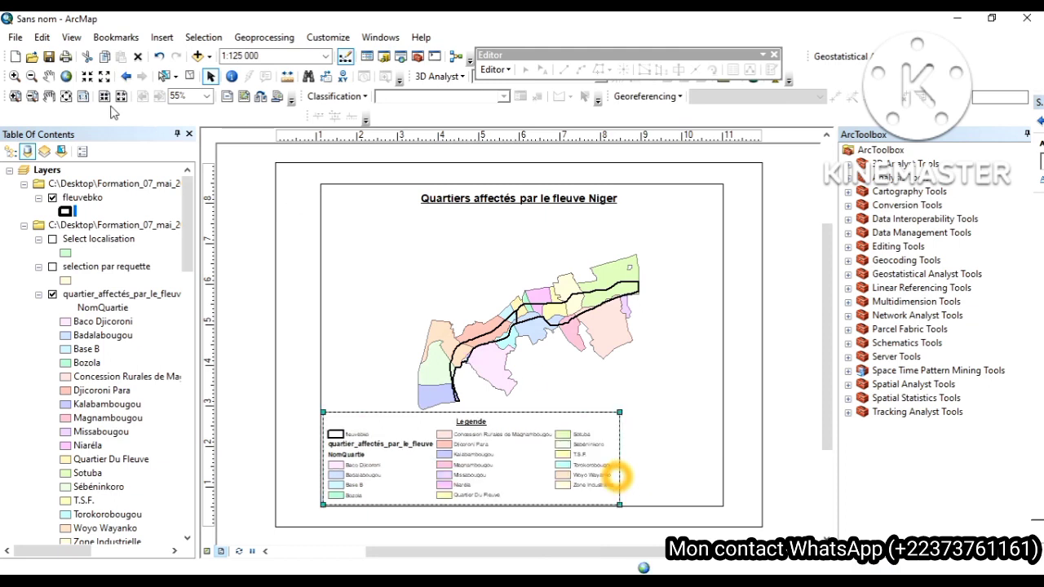
# - Shift the map up and slightly right inside the data frame so it sits between title and legend
pyautogui.click(49, 76)
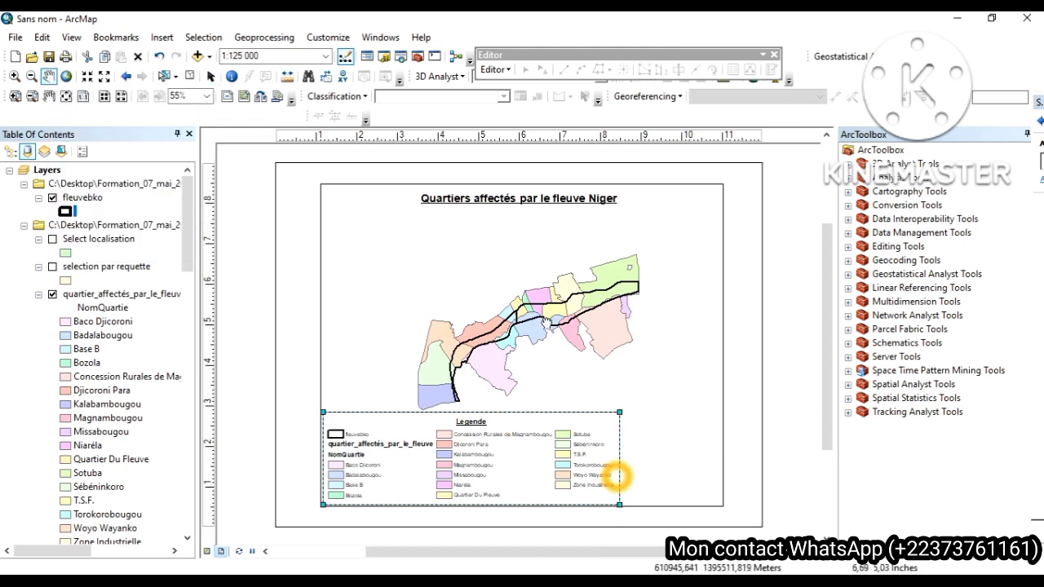
pyautogui.moveTo(548, 324); pyautogui.dragTo(561, 299)
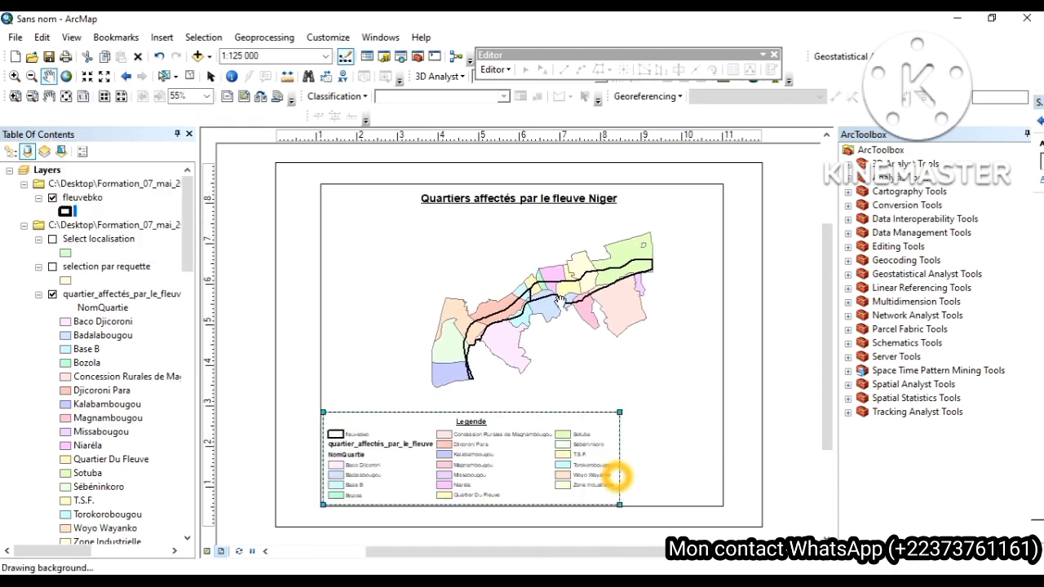
pyautogui.moveTo(562, 299); pyautogui.dragTo(565, 295)
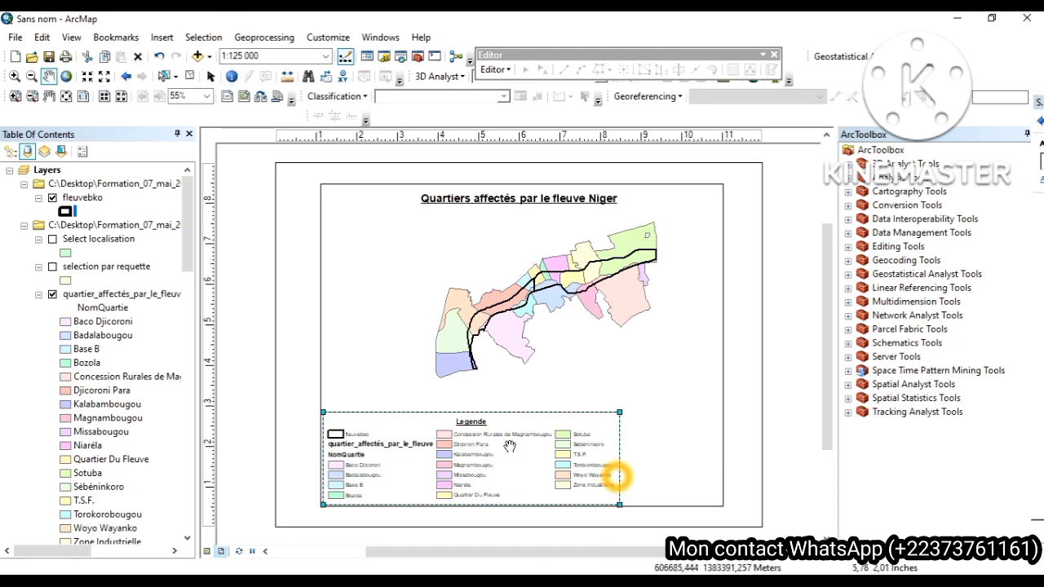
pyautogui.click(209, 77)
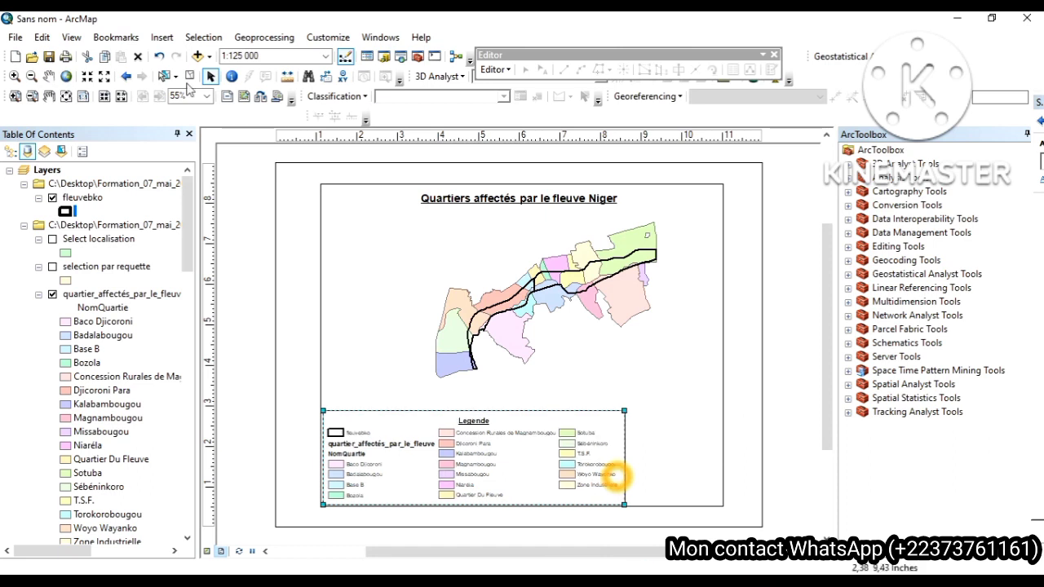
# - Insert the ESRI North 3 north arrow and place it in the upper-left corner of the data frame
pyautogui.click(164, 39)
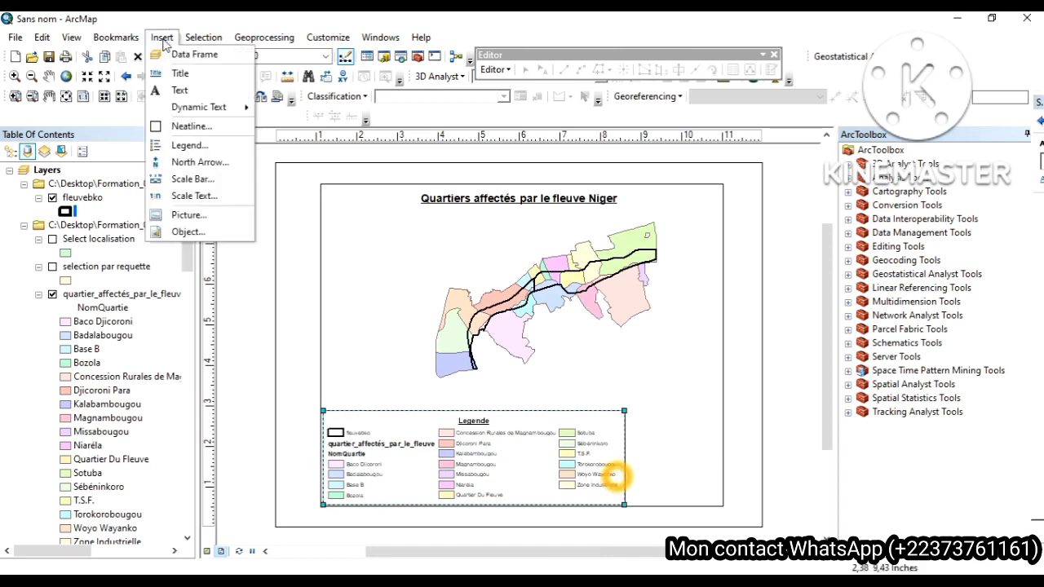
pyautogui.click(193, 162)
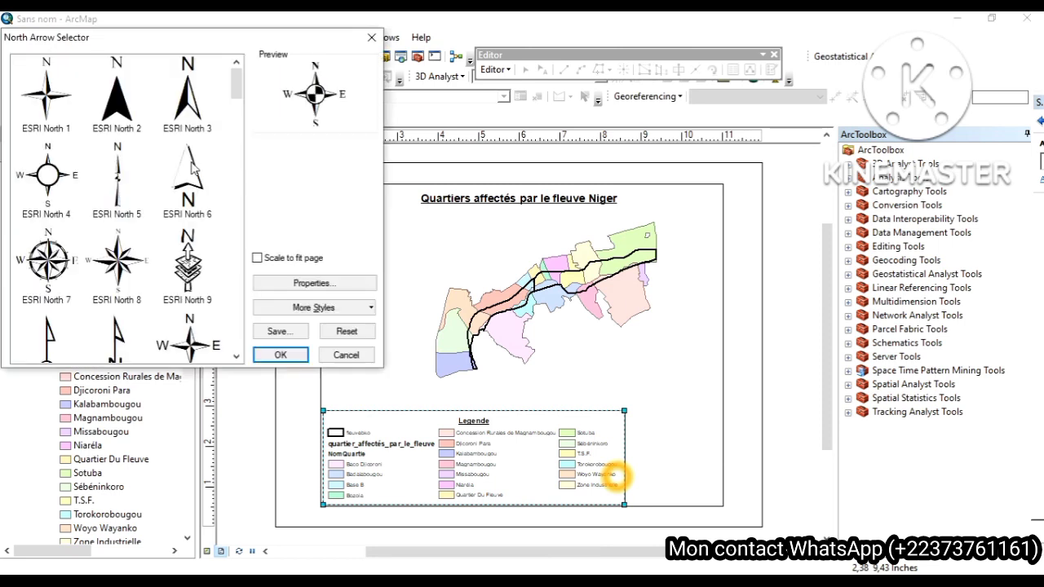
pyautogui.click(188, 104)
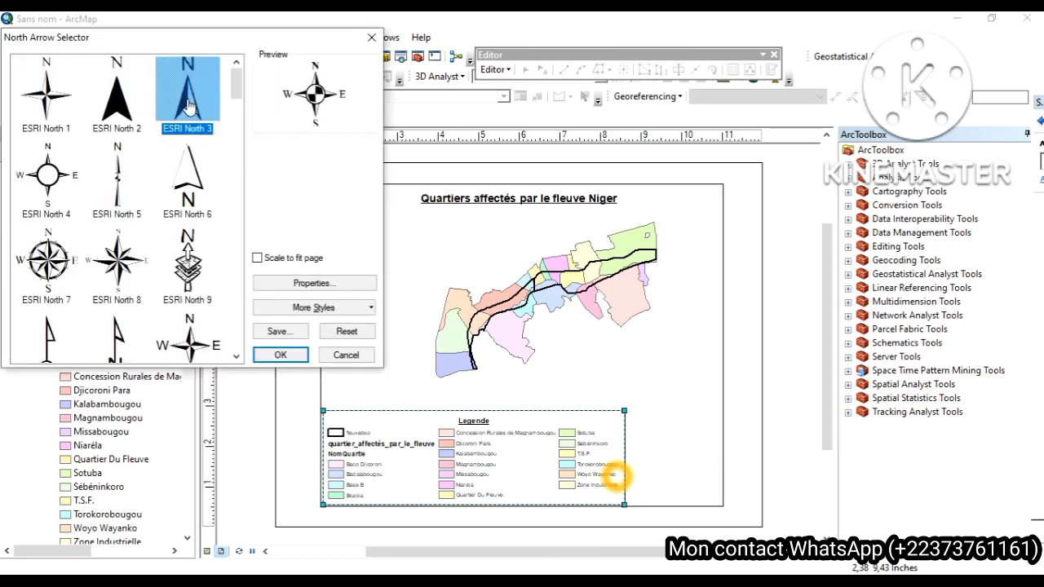
pyautogui.click(277, 358)
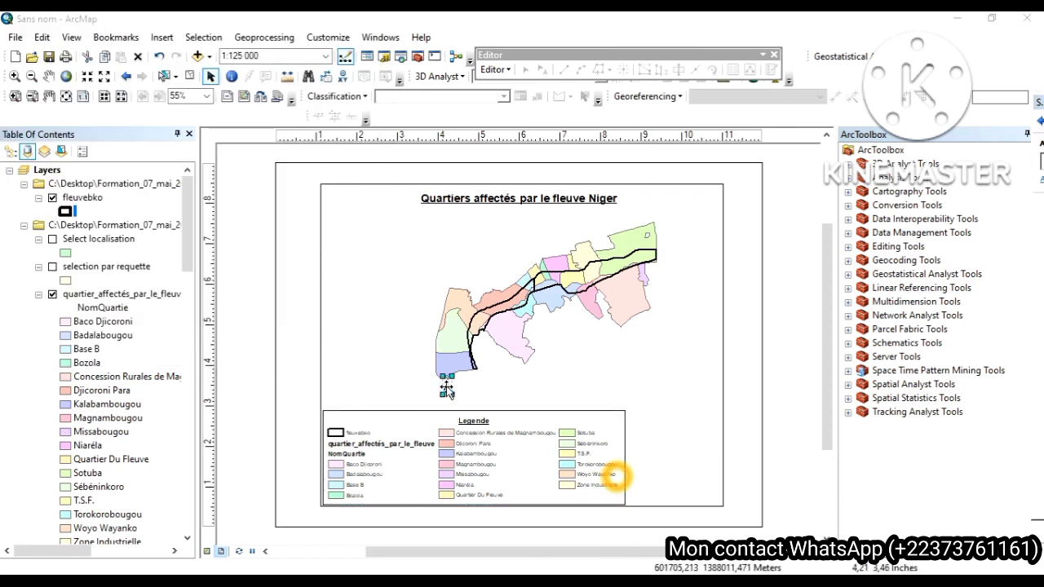
pyautogui.moveTo(447, 392); pyautogui.dragTo(357, 234)
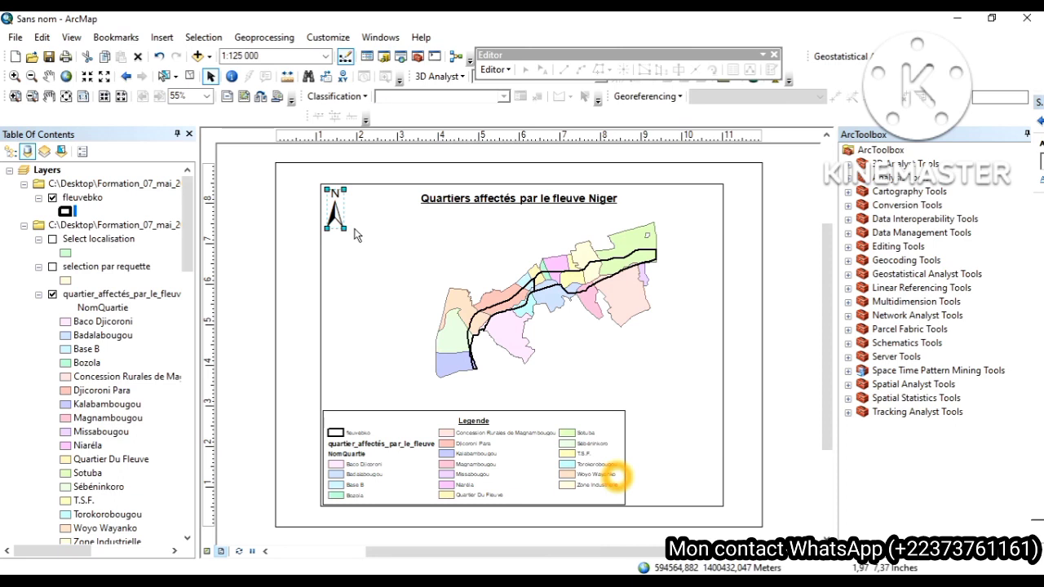
pyautogui.click(302, 221)
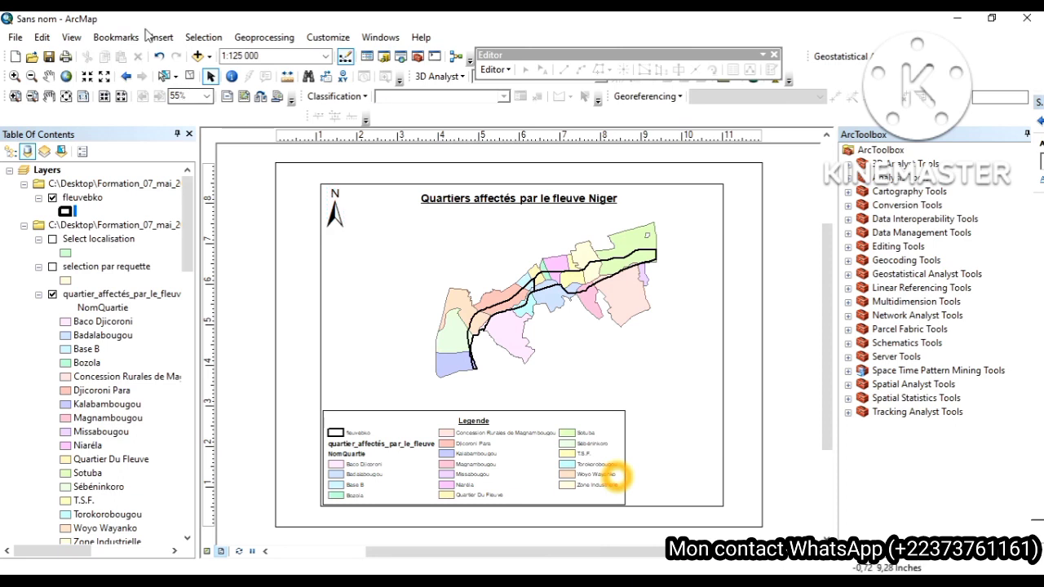
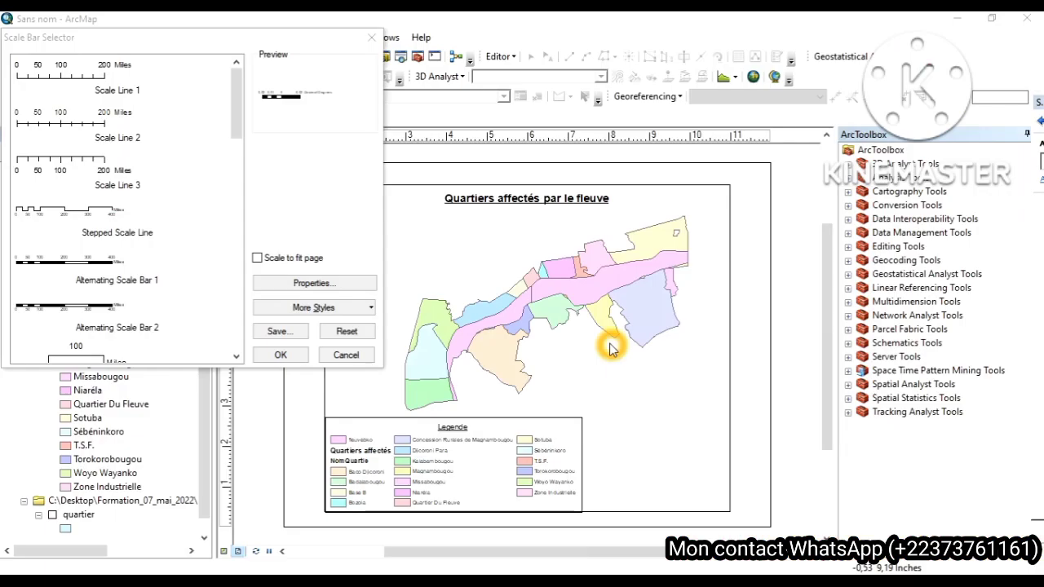
# - Insert an alternating scale bar and place it in the lower-right corner of the data frame, beside the legend
pyautogui.click(281, 357)
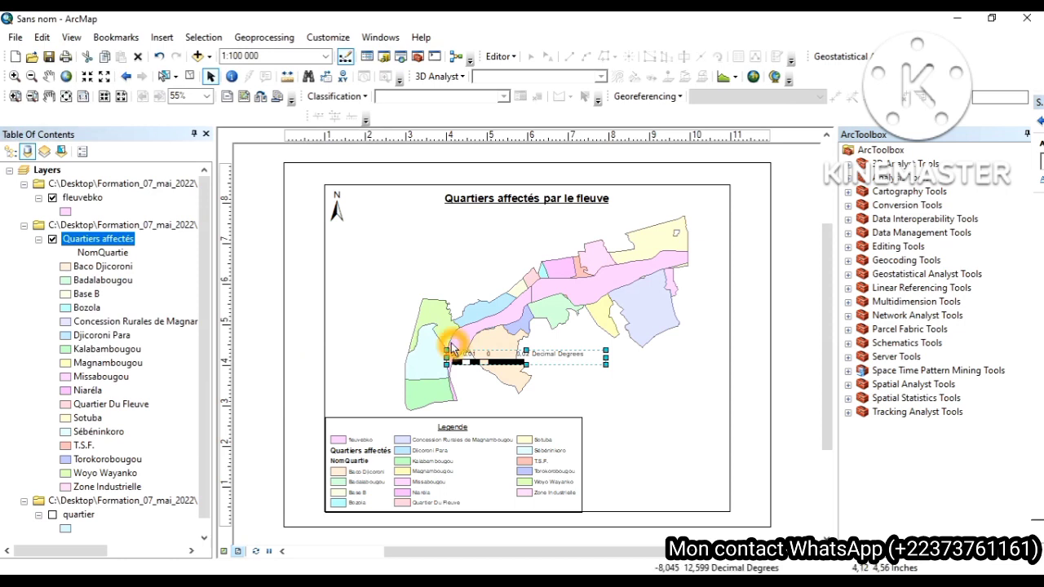
pyautogui.moveTo(538, 362); pyautogui.dragTo(679, 506)
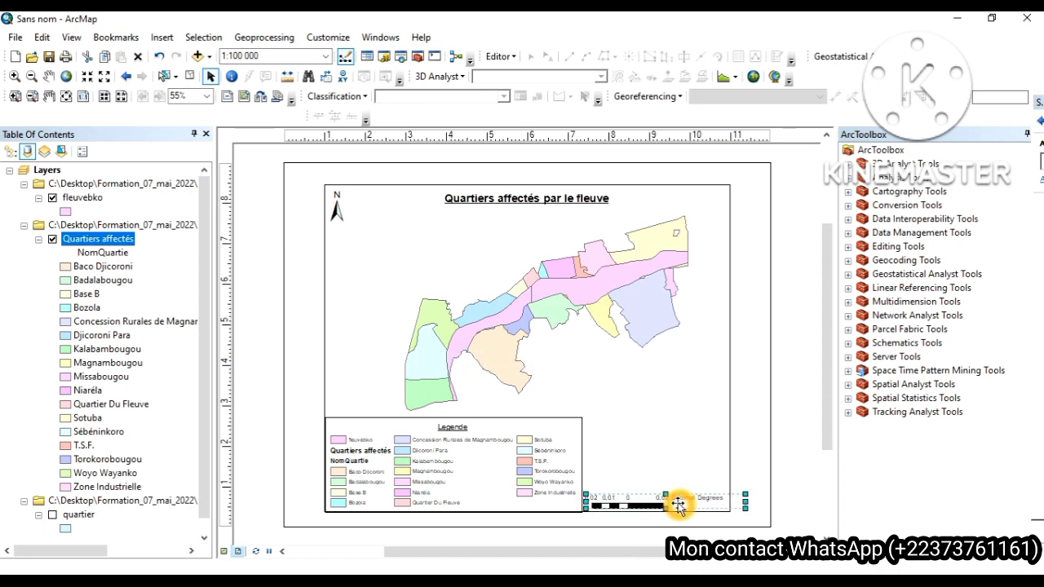
# - Set the scale bar's division units to Meters and its number of subdivisions to 2
pyautogui.click(653, 498)
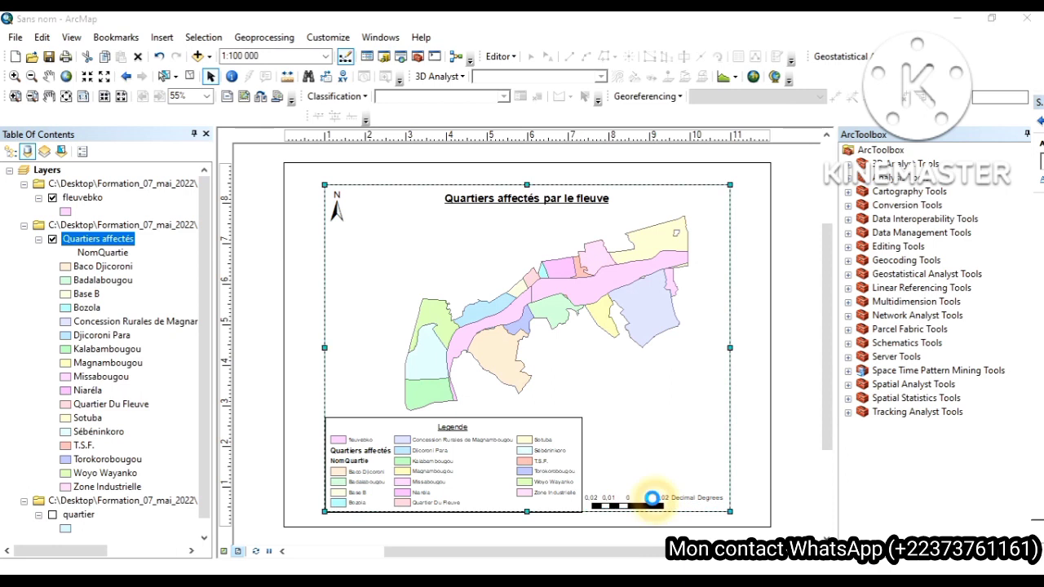
pyautogui.doubleClick(652, 499)
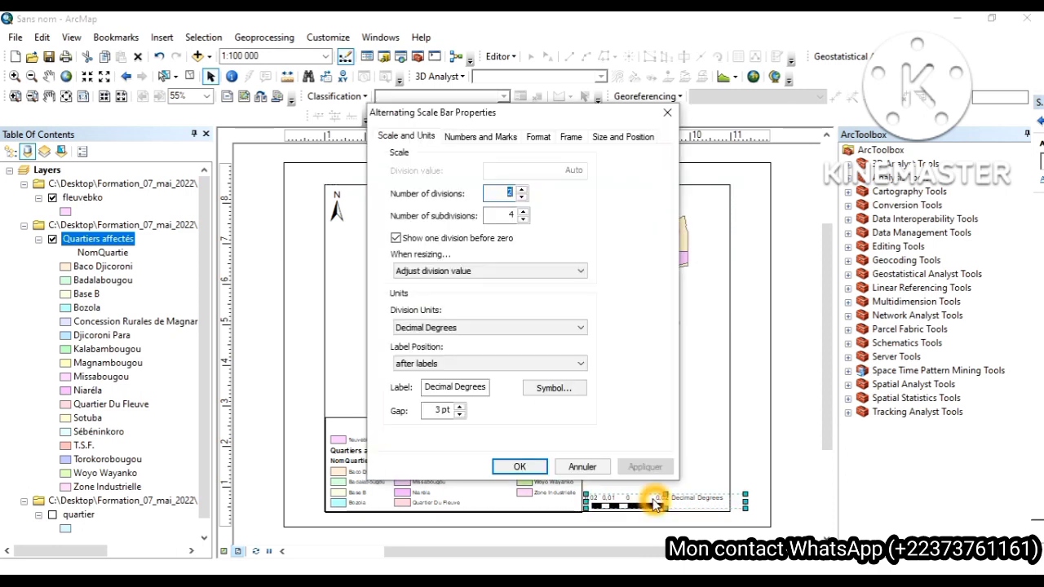
pyautogui.click(537, 328)
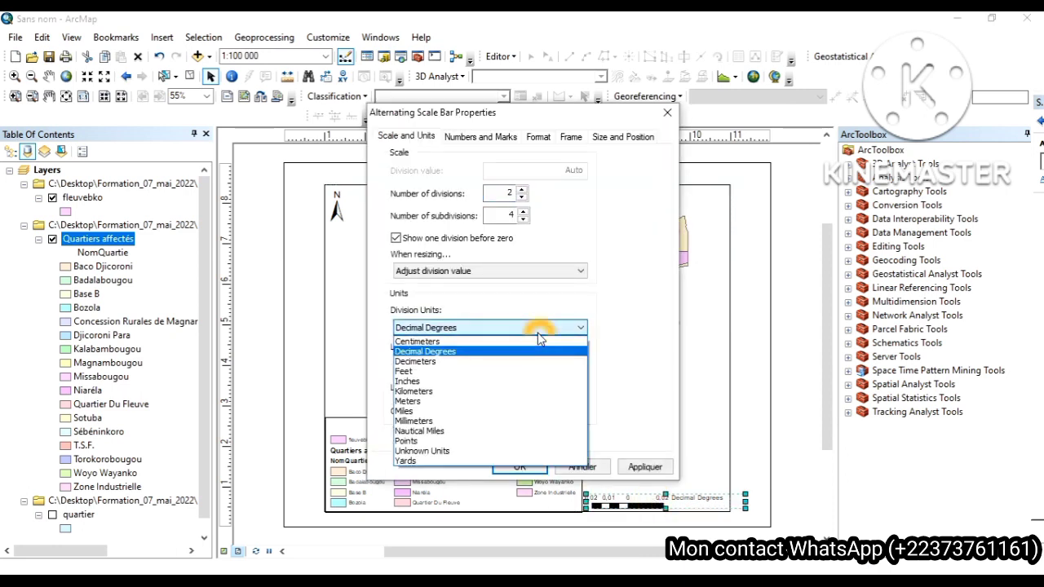
pyautogui.click(514, 402)
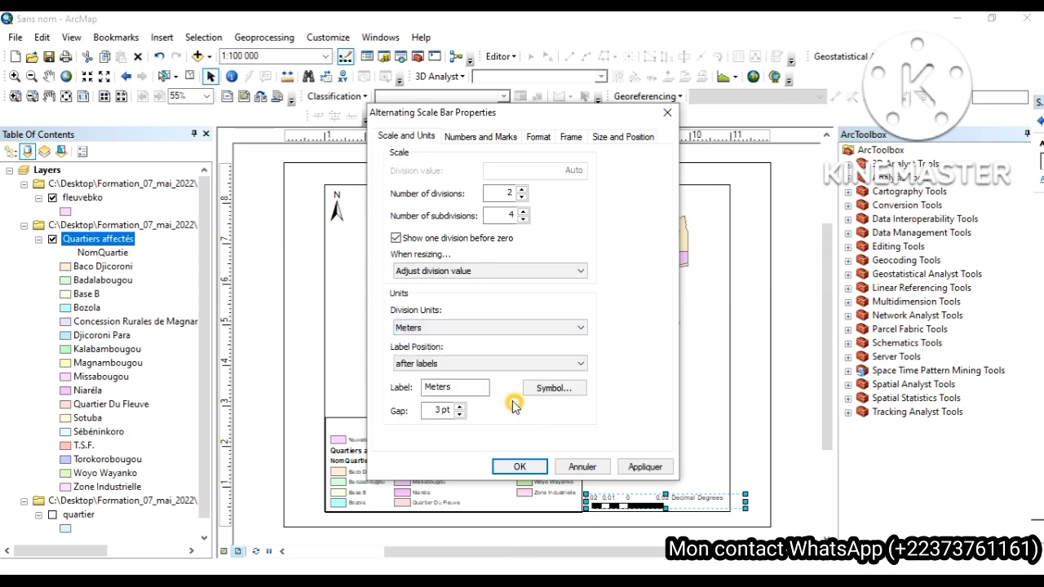
pyautogui.click(523, 218)
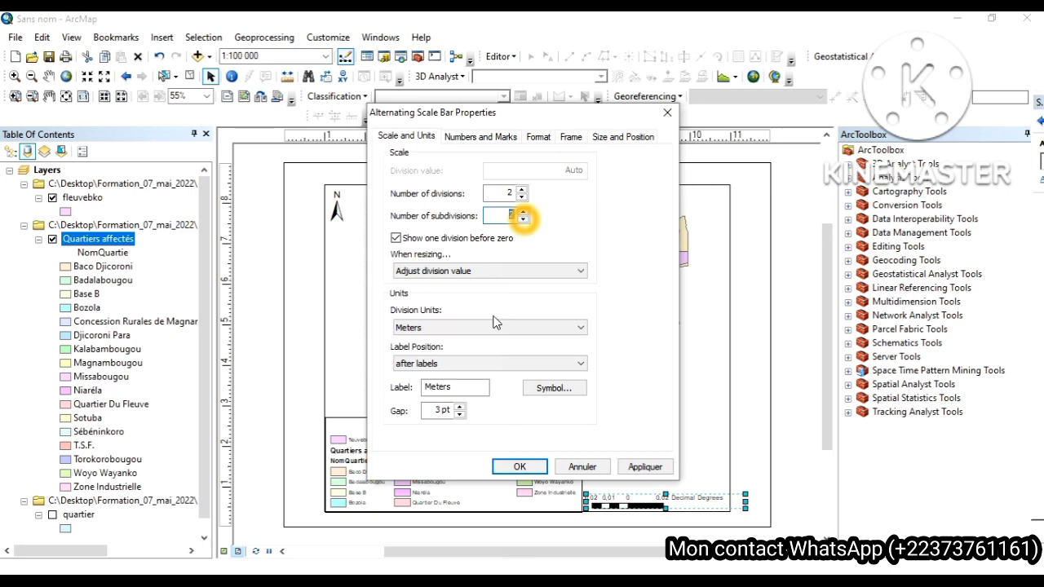
# - Try placing the scale bar's unit label below both ends
pyautogui.click(455, 364)
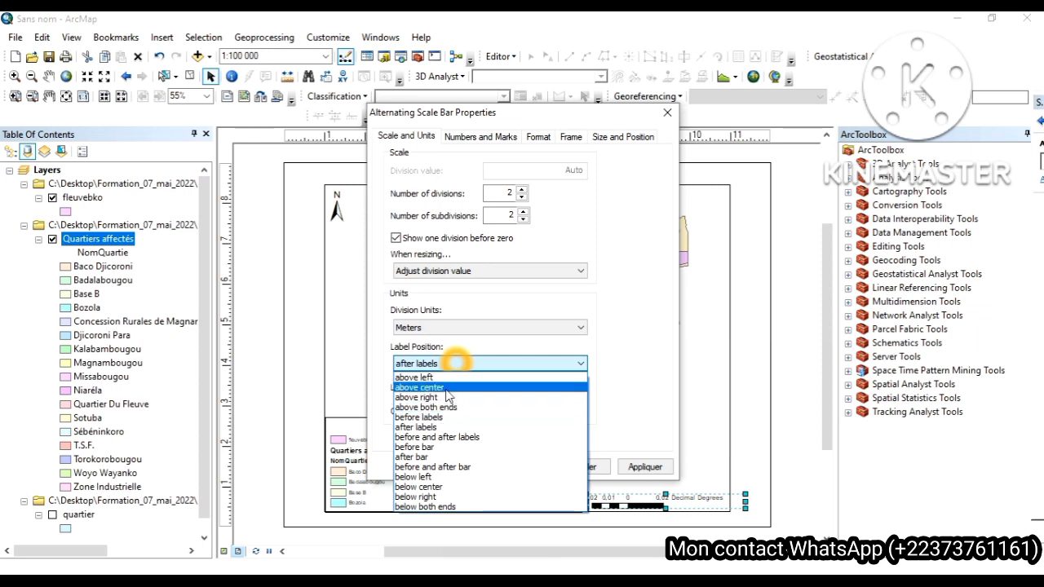
pyautogui.click(420, 508)
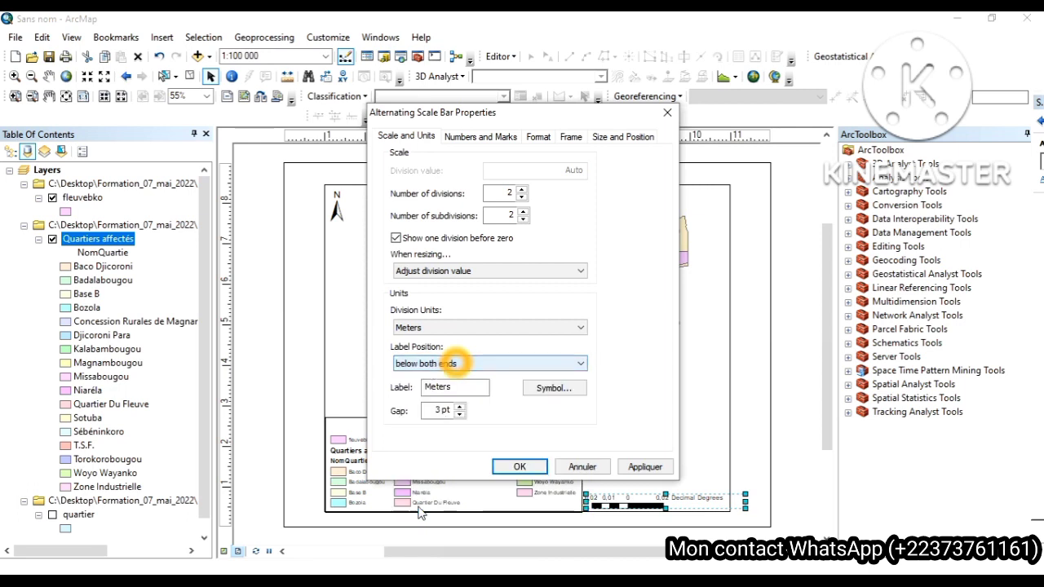
pyautogui.click(645, 468)
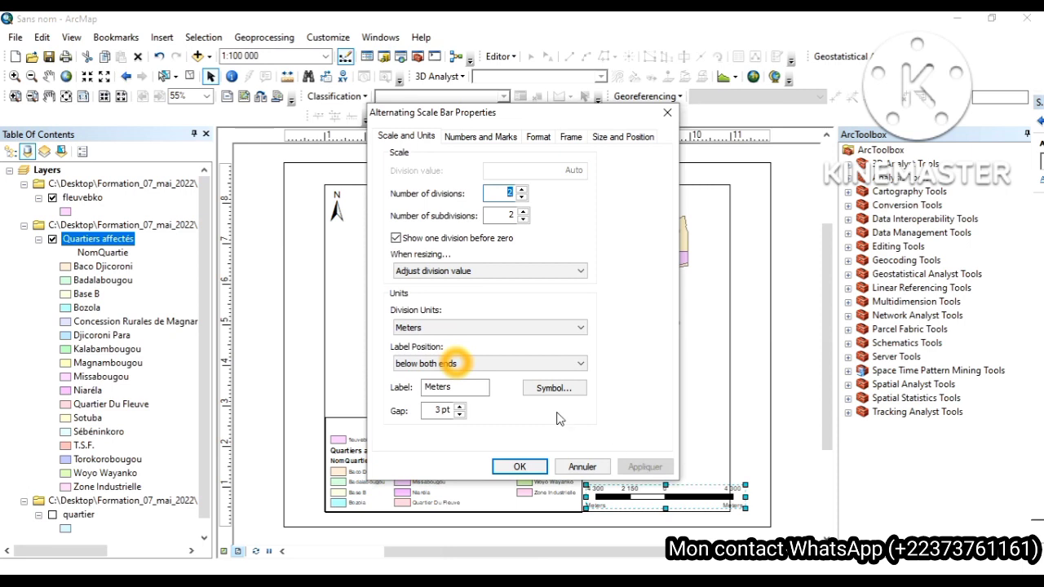
# - Set the scale bar's label position to below center and accept the scale bar properties
pyautogui.click(514, 367)
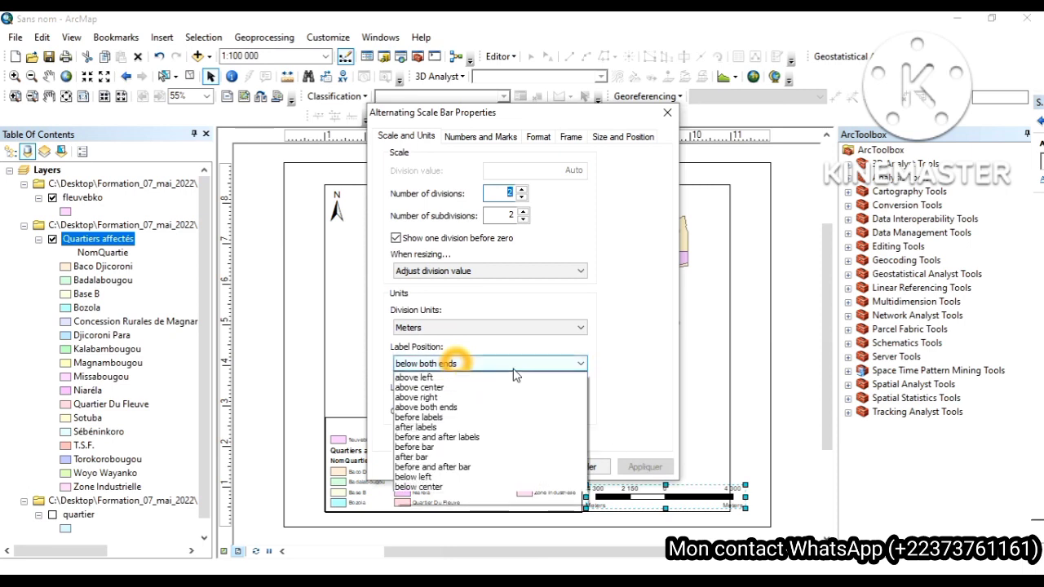
pyautogui.click(476, 488)
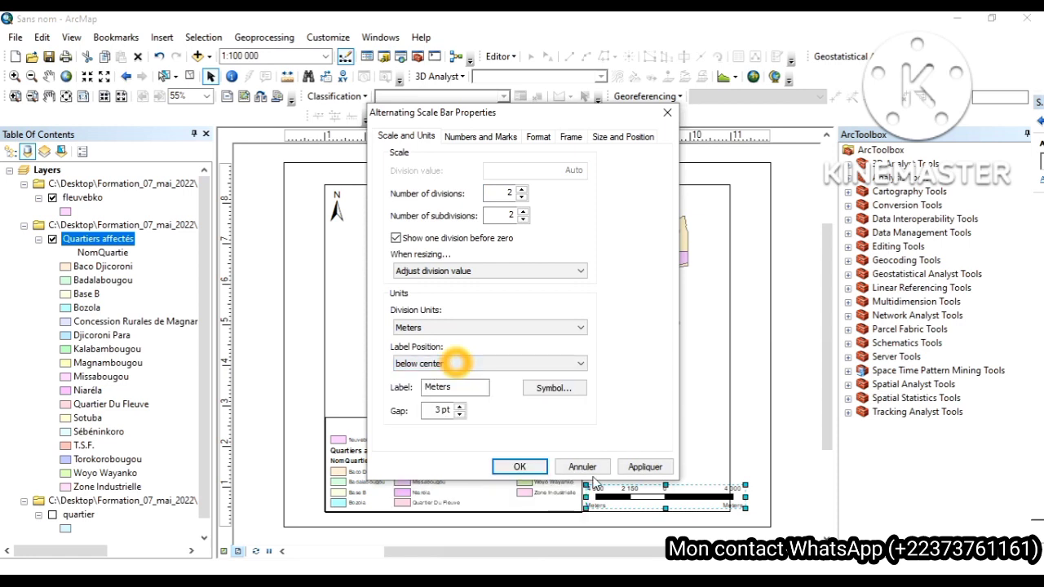
pyautogui.click(644, 468)
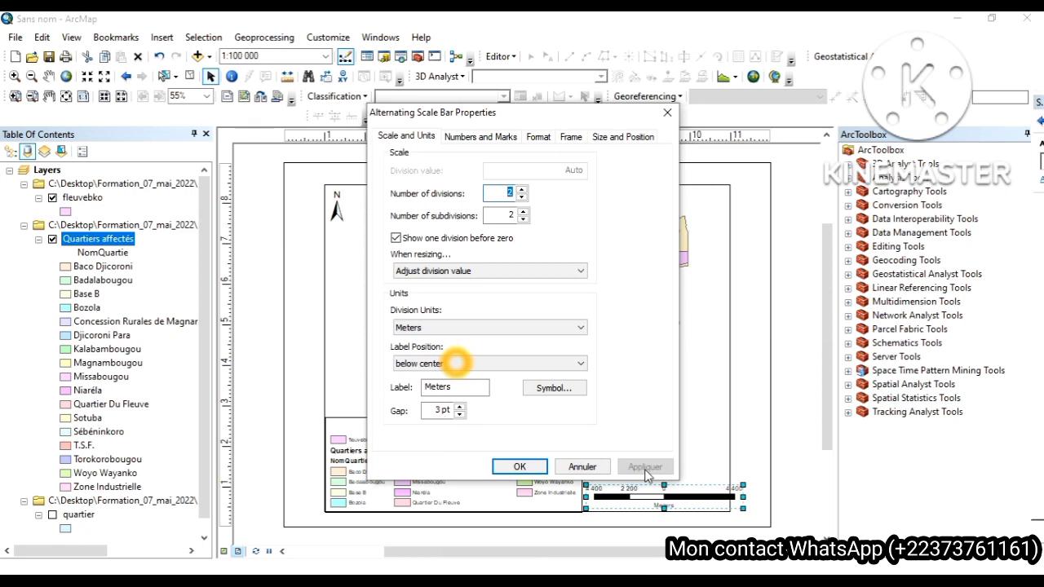
pyautogui.click(520, 468)
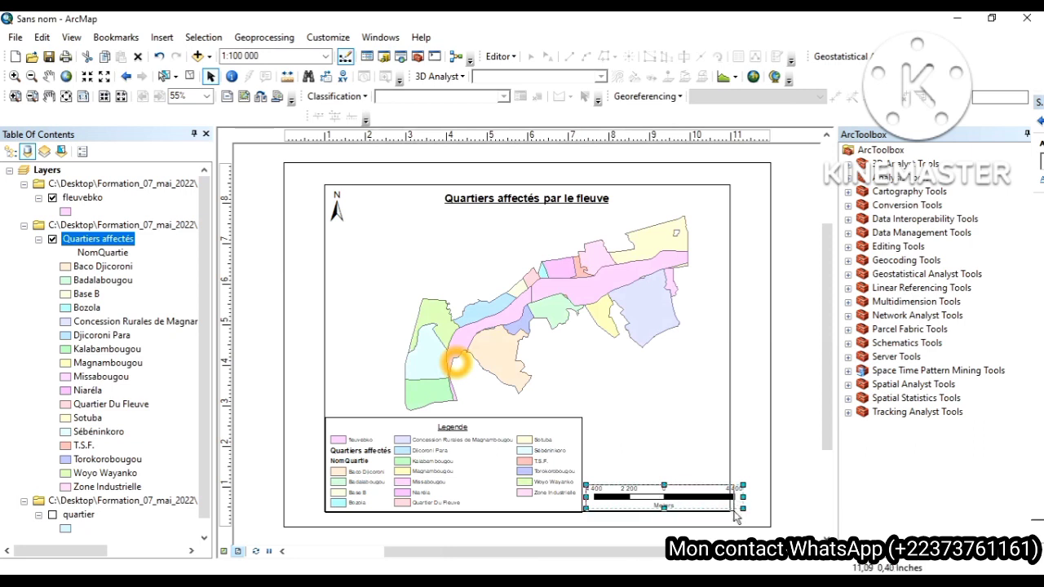
# - Shrink the scale bar to fit inside the data frame and shift it slightly right and down, clear of the legend
pyautogui.moveTo(736, 514); pyautogui.dragTo(723, 509)
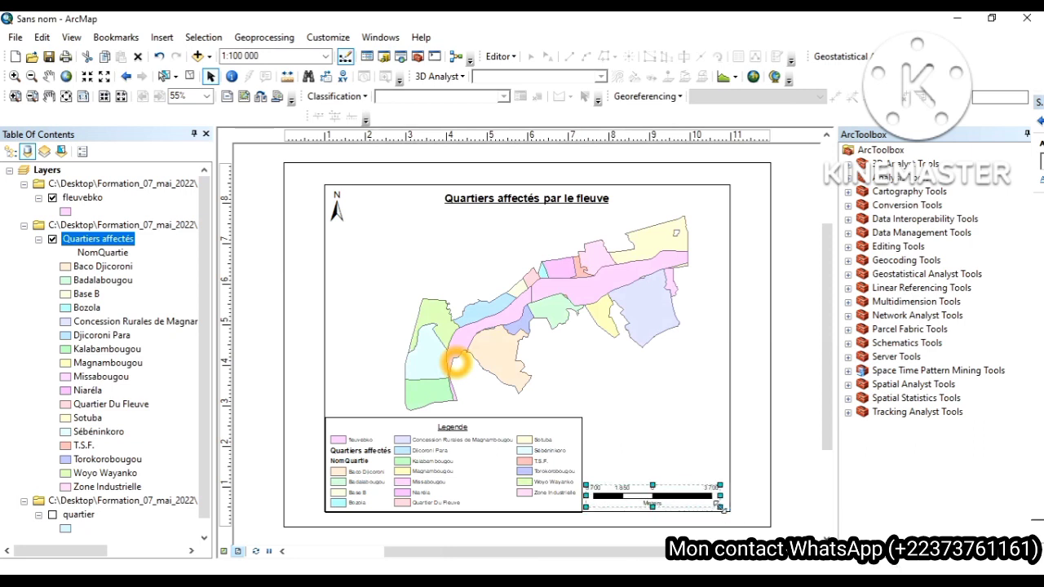
pyautogui.click(775, 506)
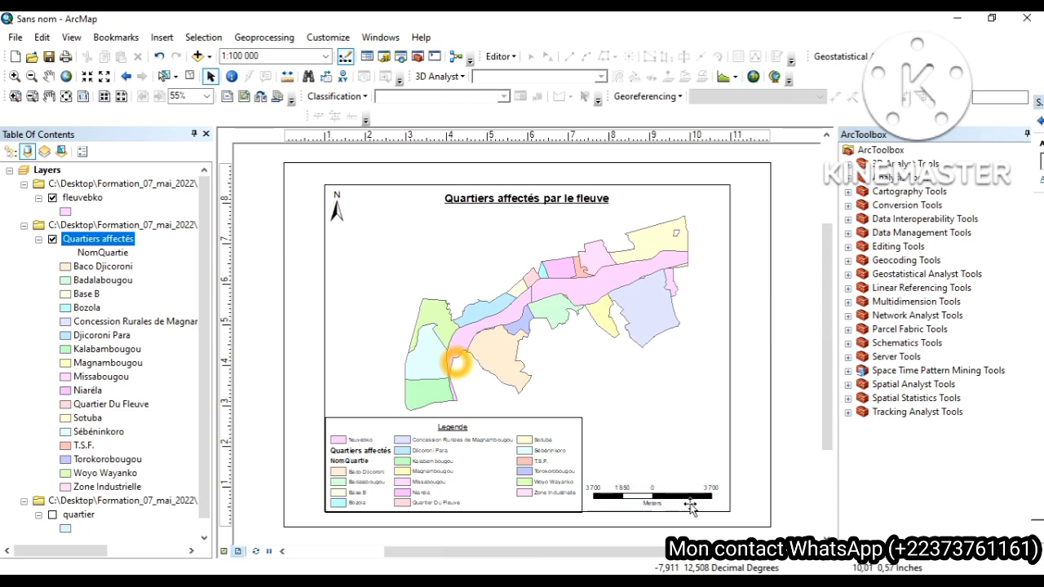
pyautogui.click(684, 505)
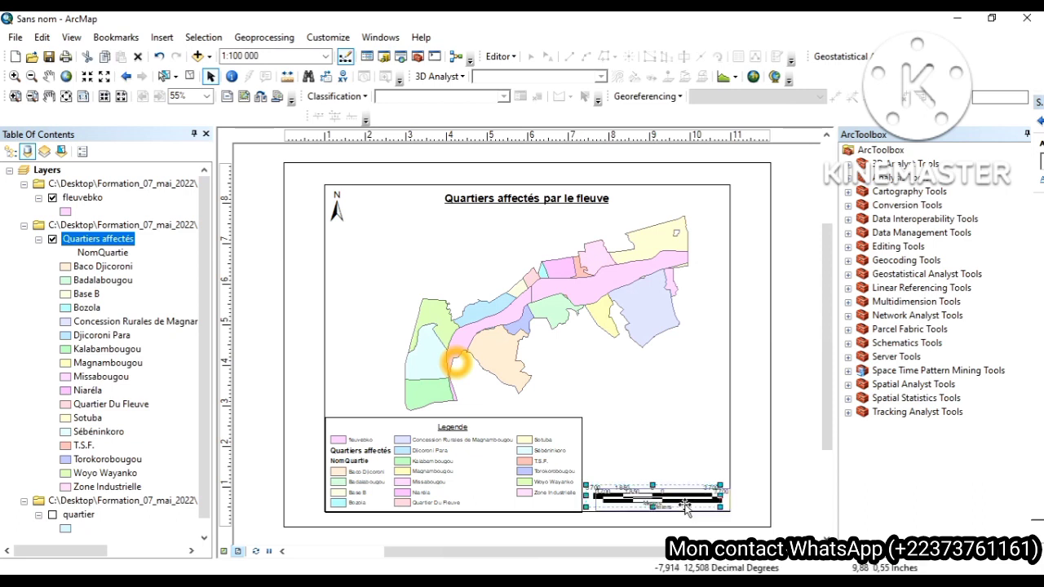
pyautogui.click(755, 502)
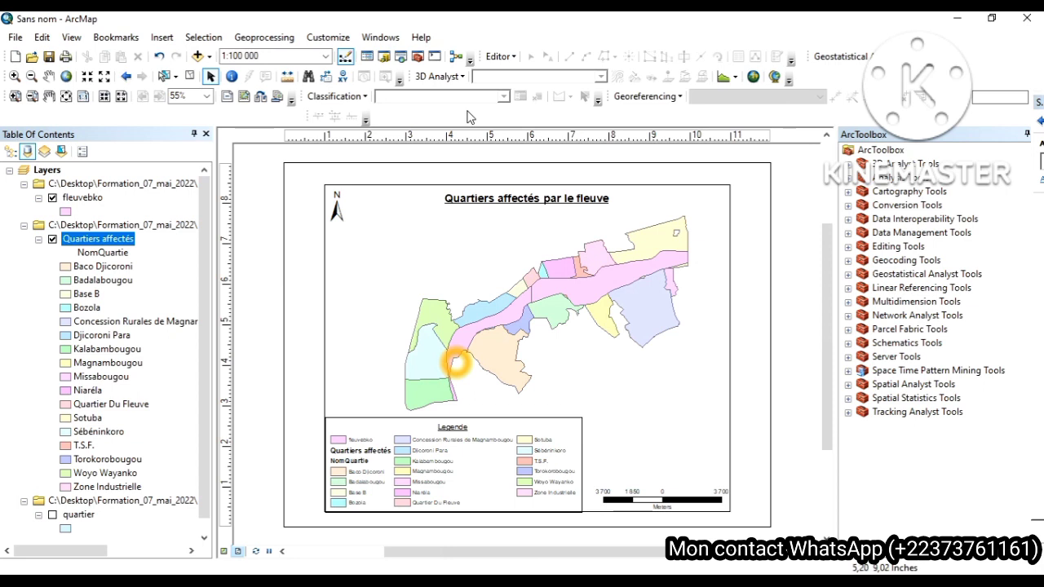
pyautogui.click(160, 38)
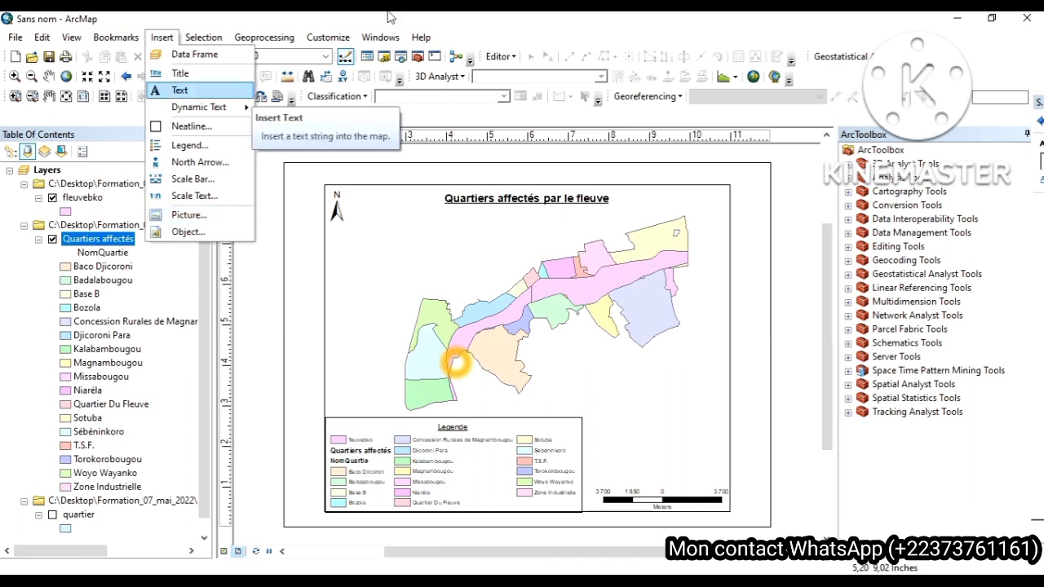
pyautogui.click(412, 16)
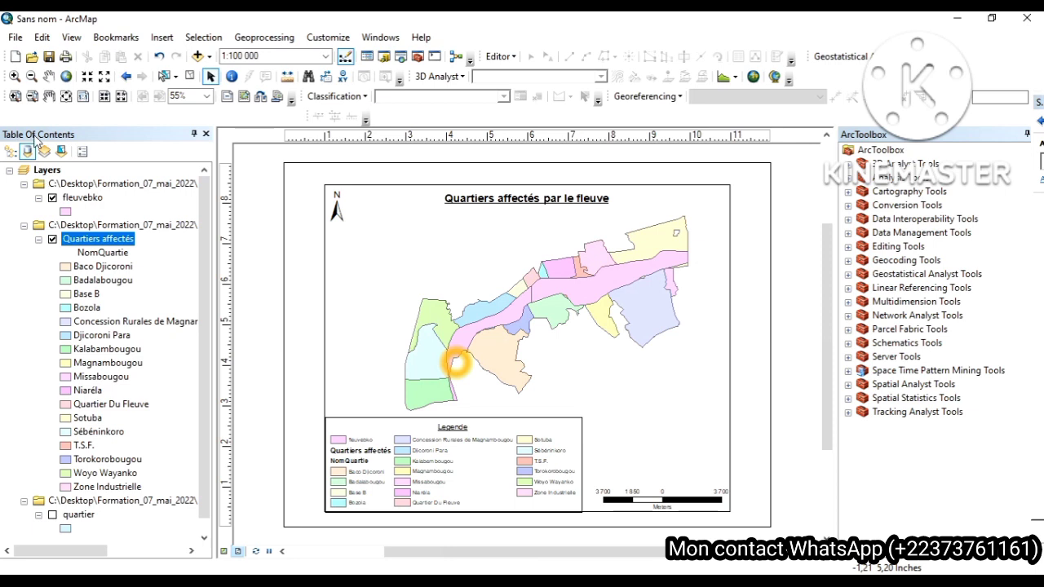
# - Start a new graticule grid for the Layers data frame, using tick marks and labels as its appearance
pyautogui.click(42, 173)
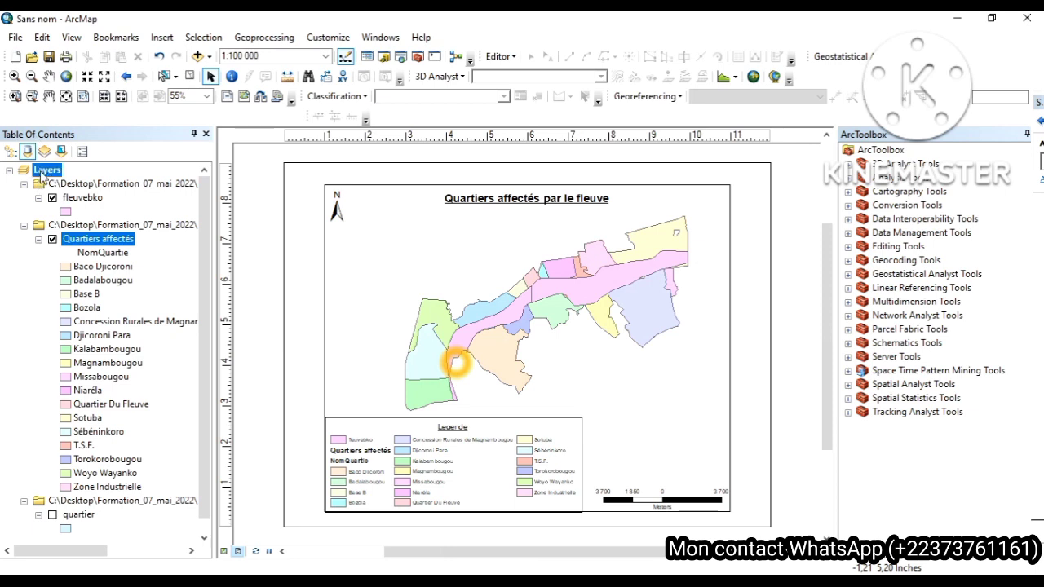
pyautogui.rightClick(42, 173)
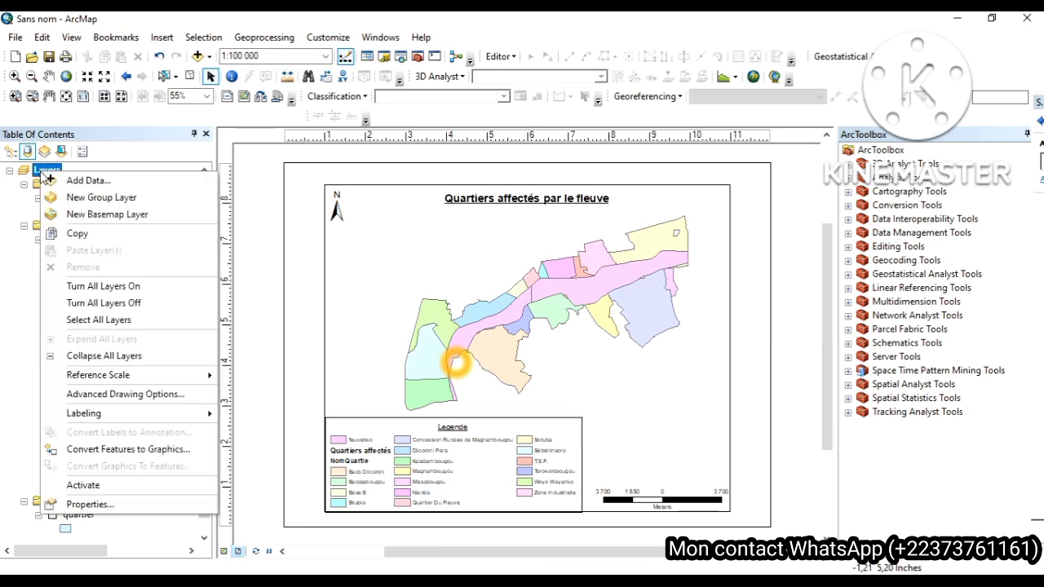
pyautogui.click(86, 504)
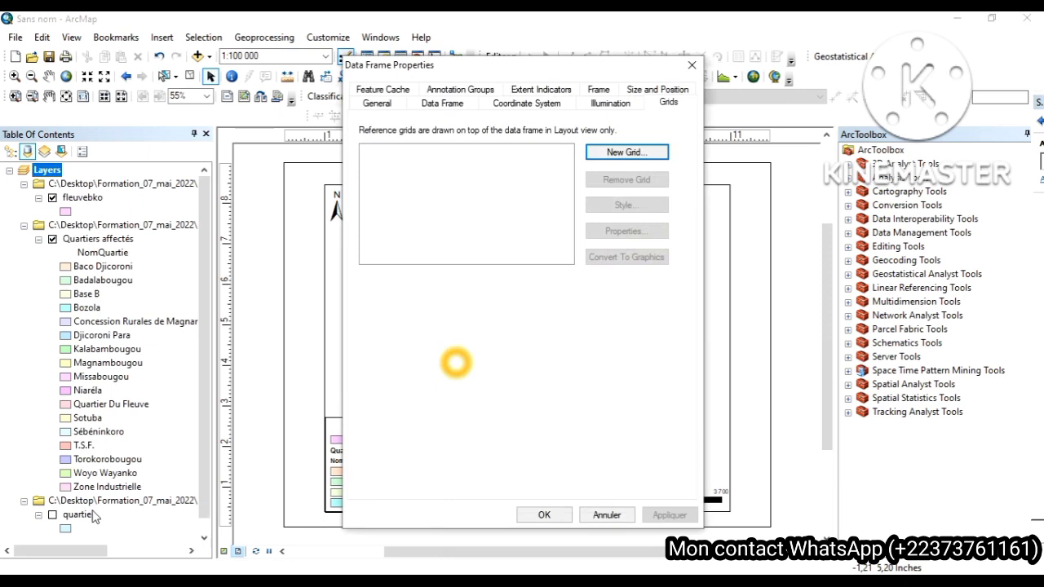
pyautogui.click(622, 152)
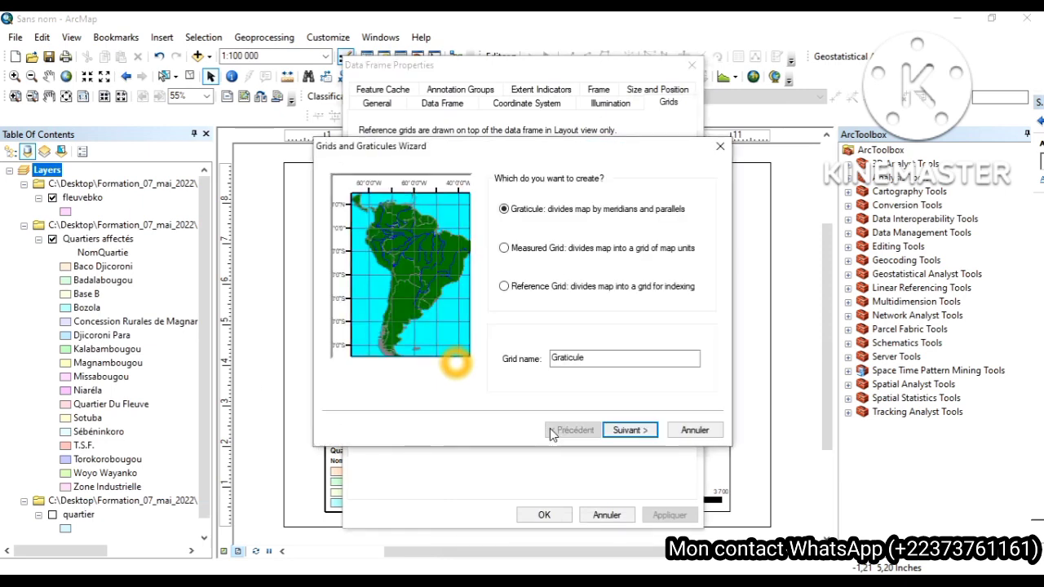
pyautogui.click(628, 431)
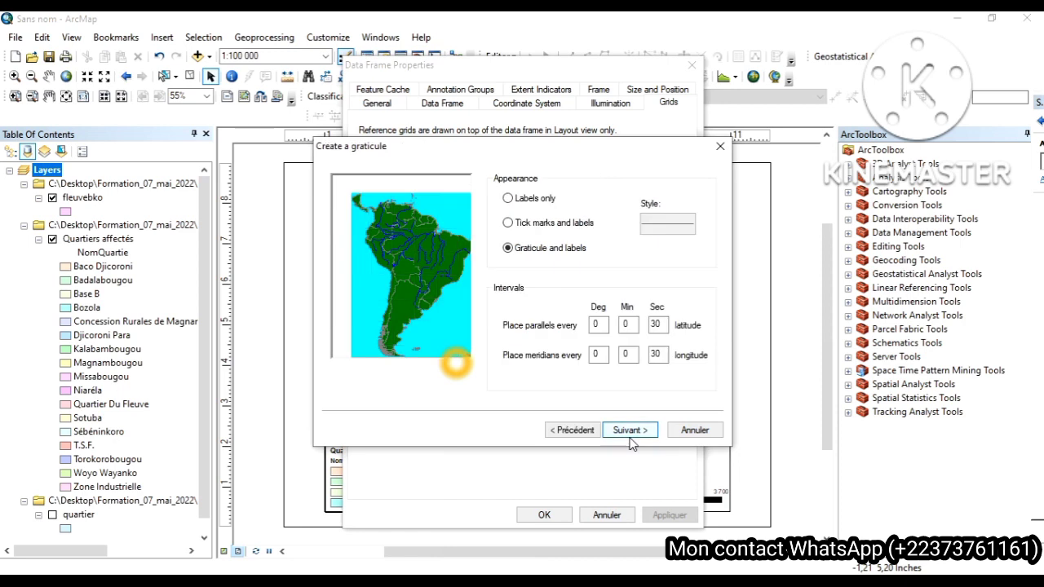
pyautogui.click(536, 232)
# - Set the graticule's interval minutes to 2 for parallels and 1 for meridians, and proceed to the axes and labels settings
pyautogui.click(636, 324)
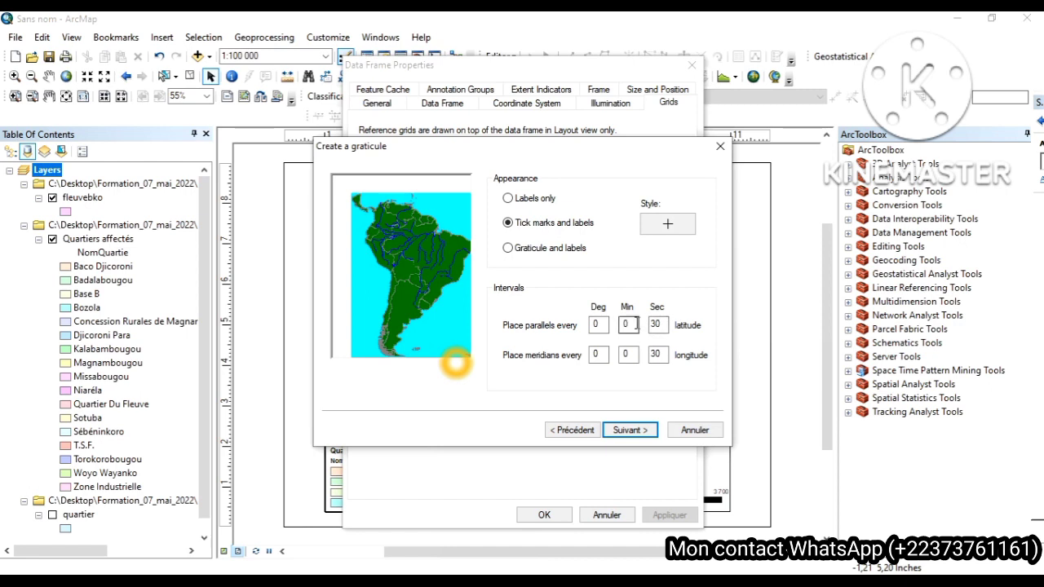
pyautogui.write('2')
pyautogui.click(637, 354)
pyautogui.write('2')
pyautogui.press('BackSpace')
pyautogui.write('1')
pyautogui.click(633, 355)
pyautogui.press('BackSpace')
pyautogui.write('1')
pyautogui.click(619, 430)
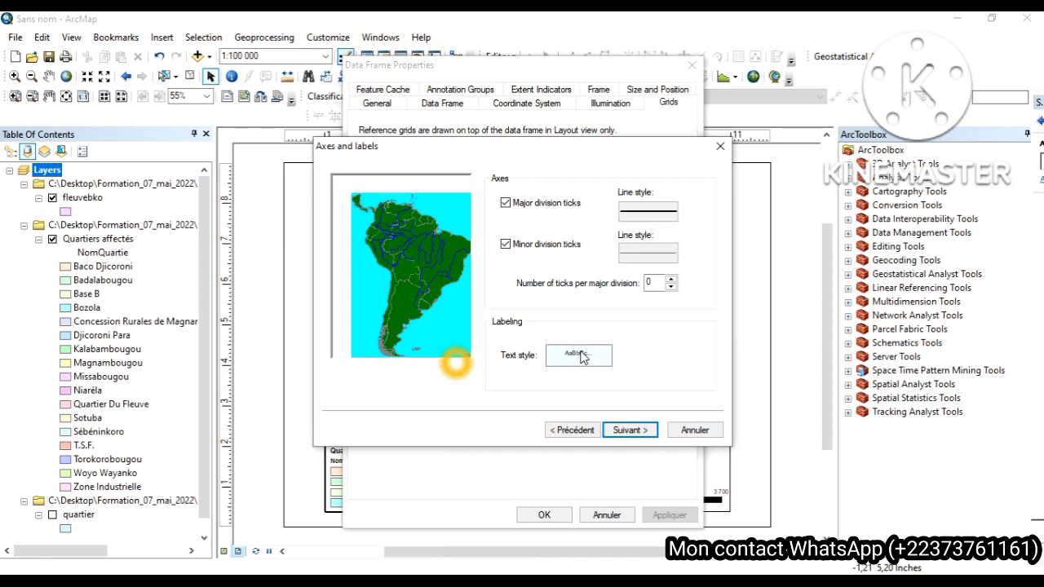
# - Set the graticule's label text style to size 12 and bold, keeping the Arial font
pyautogui.click(579, 356)
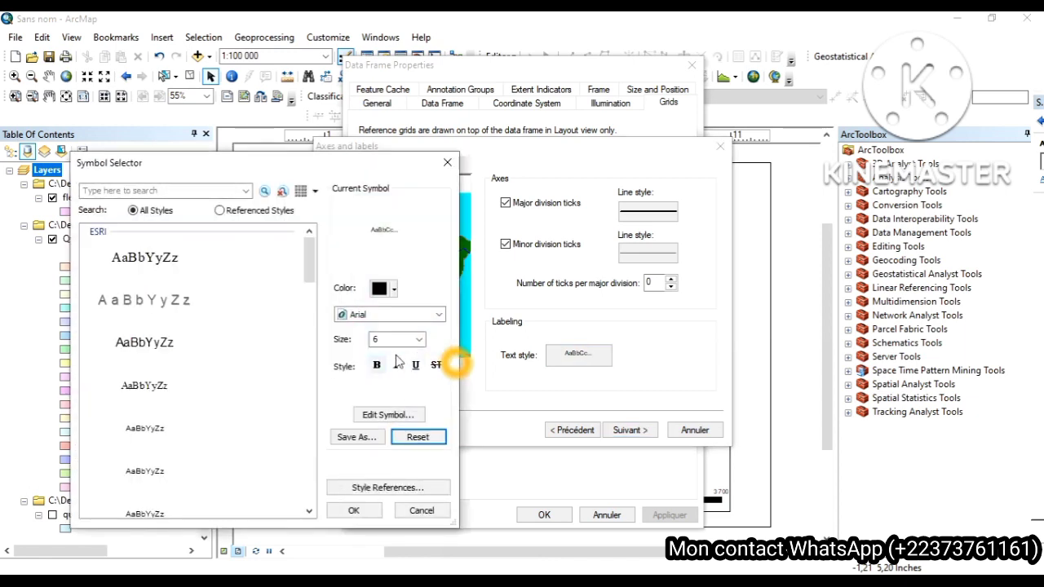
pyautogui.click(419, 340)
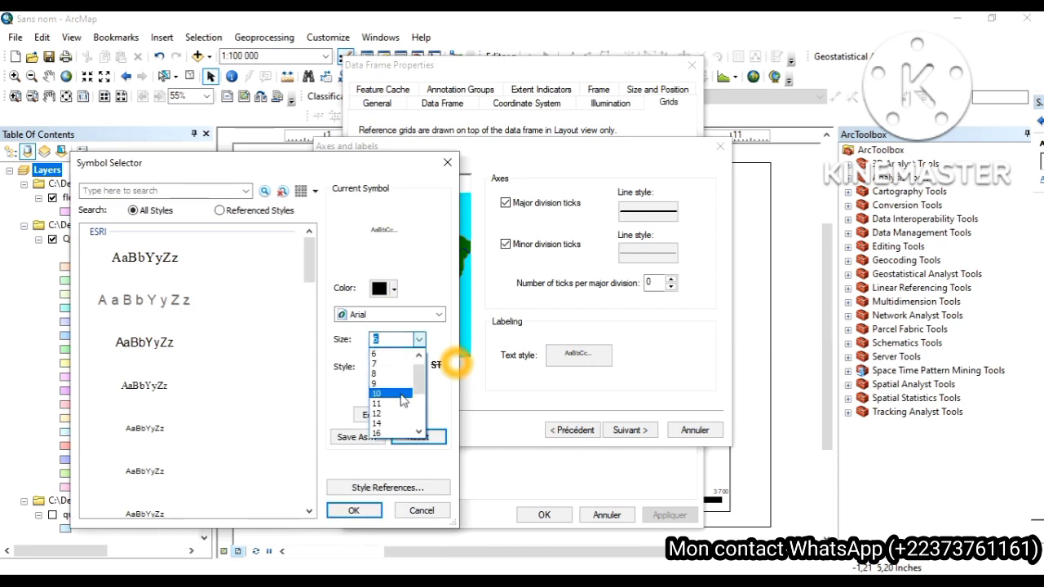
pyautogui.click(397, 421)
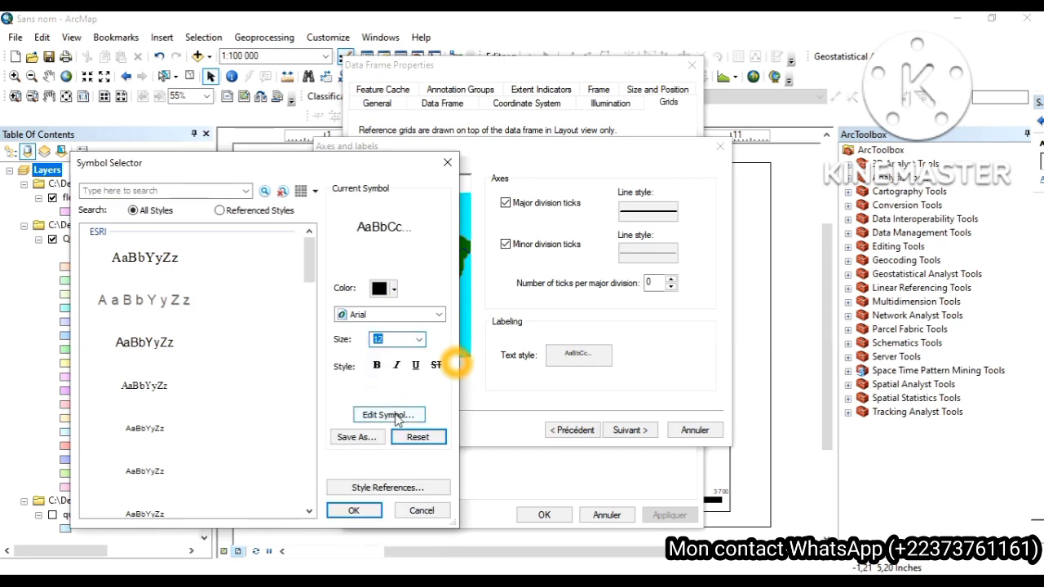
pyautogui.click(377, 366)
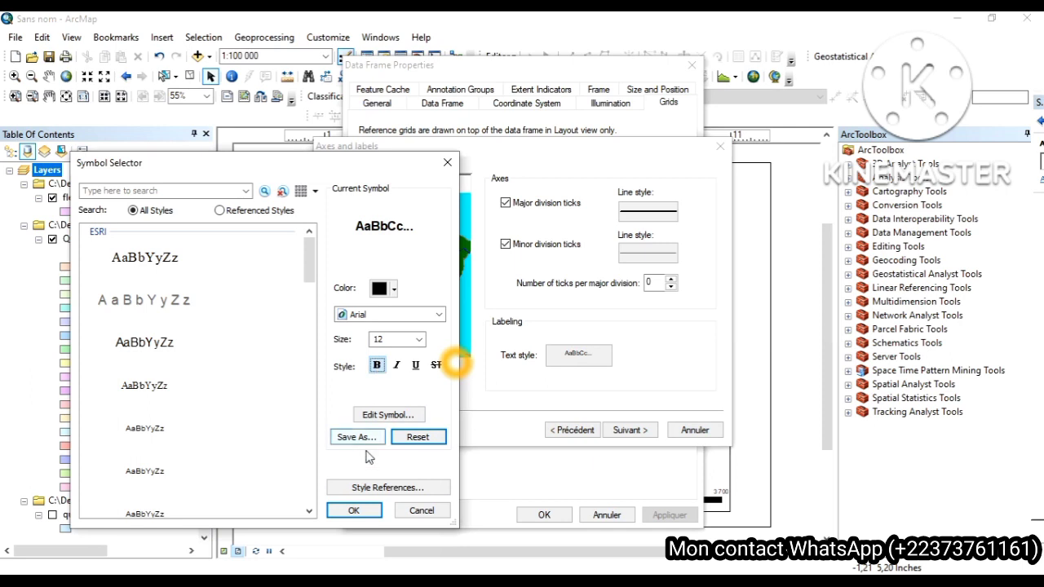
pyautogui.click(352, 513)
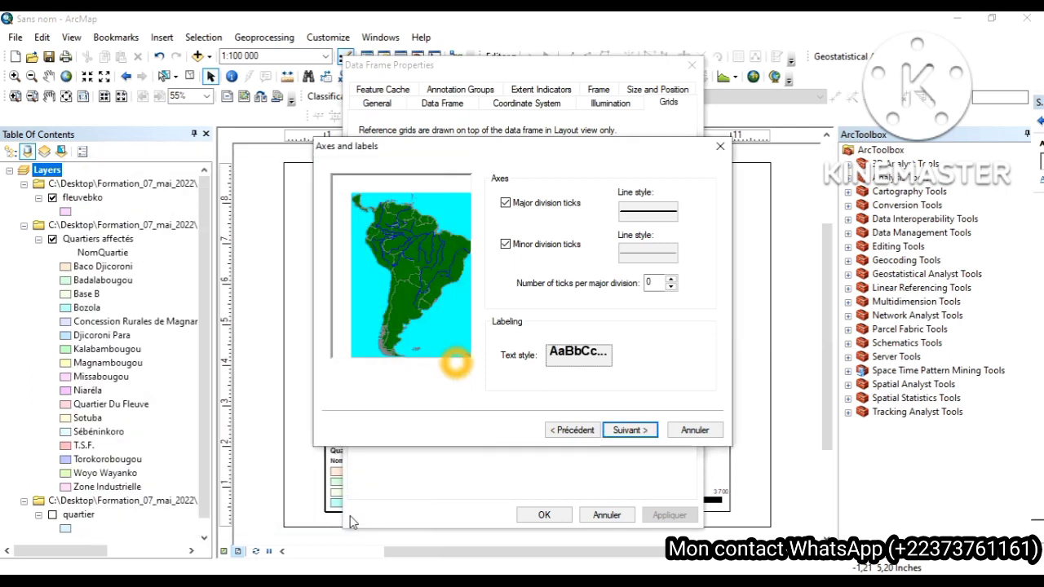
# - Finish the graticule with a simple border at its edge, stored as a fixed grid, and apply it to the data frame
pyautogui.click(628, 430)
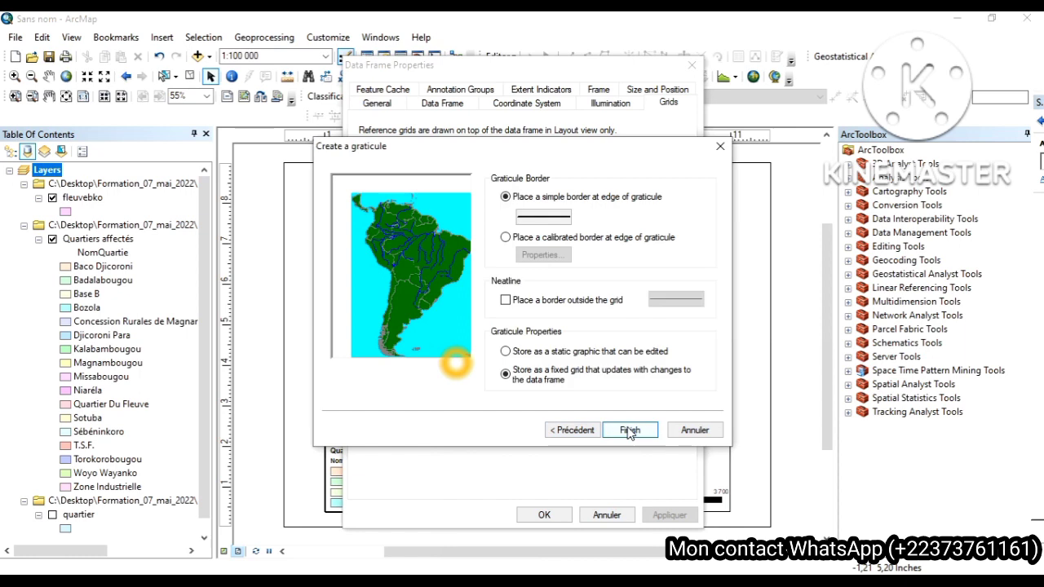
pyautogui.click(630, 431)
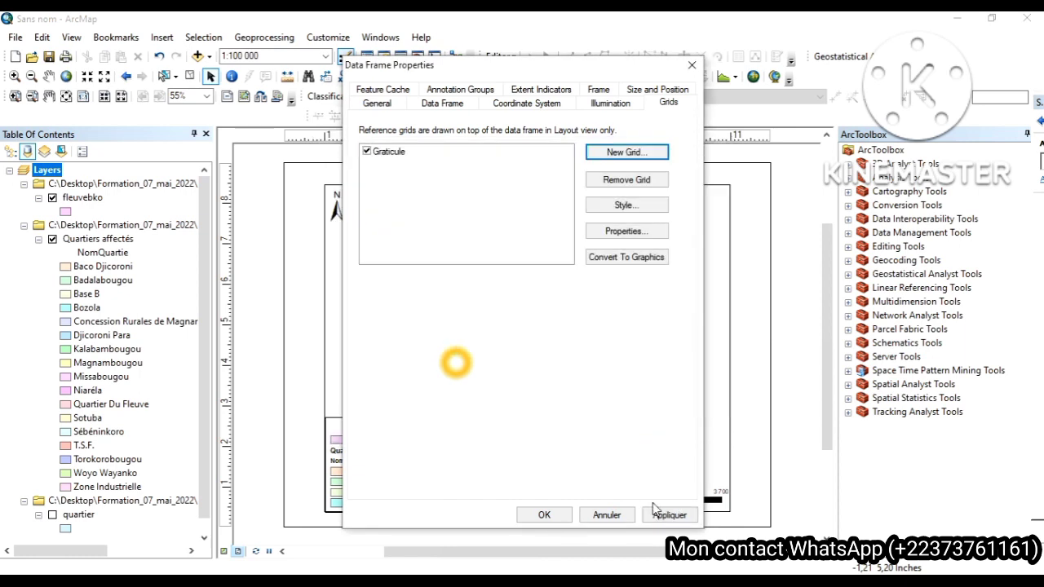
pyautogui.click(664, 515)
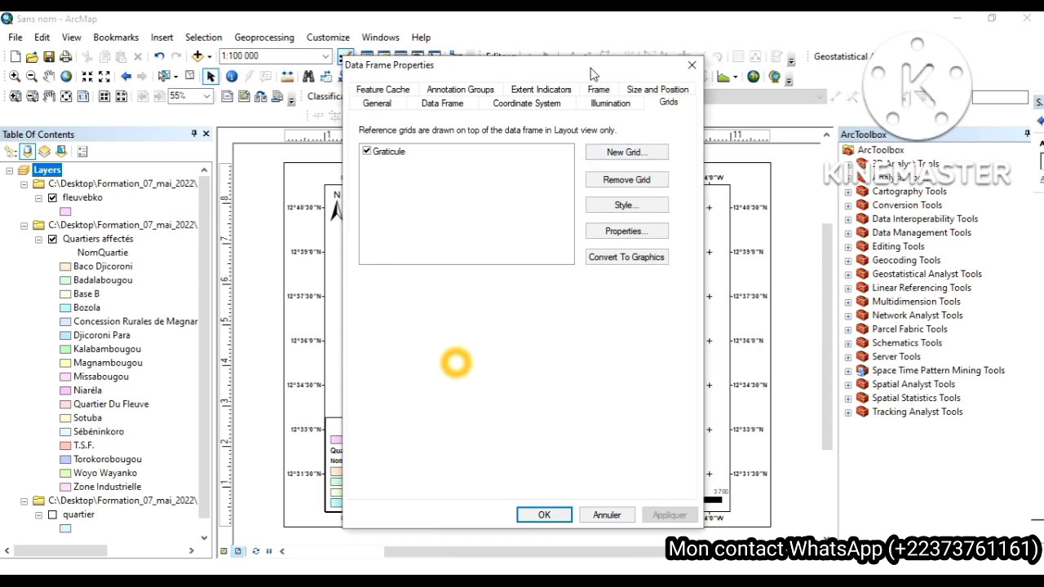
pyautogui.moveTo(593, 73); pyautogui.dragTo(505, 96)
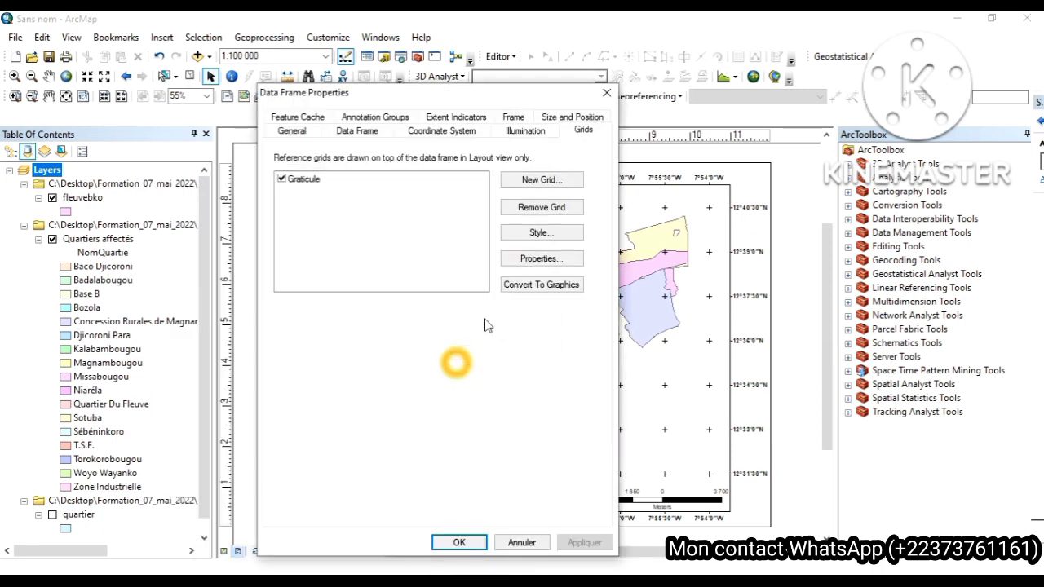
pyautogui.click(458, 543)
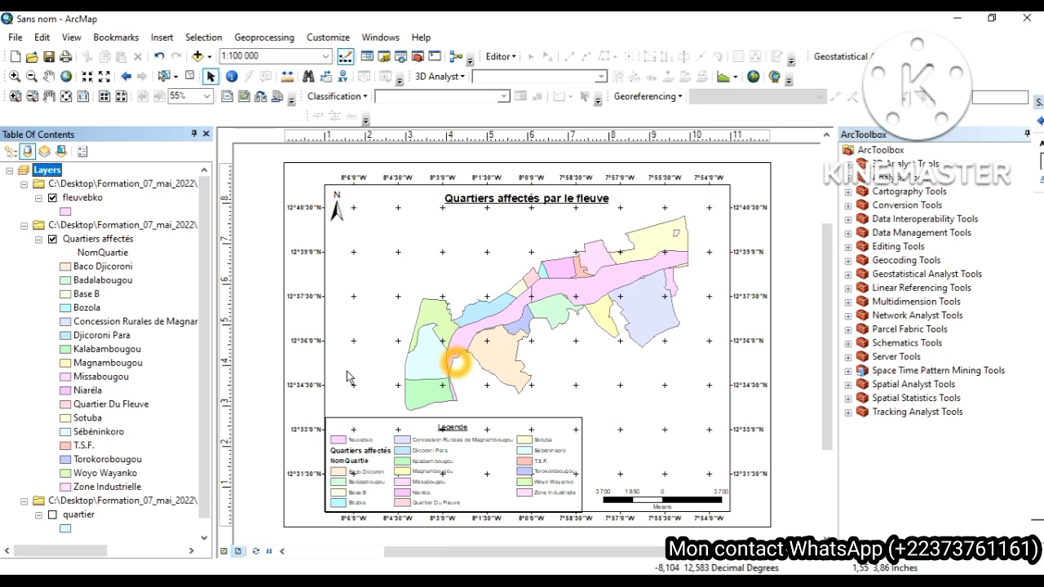
pyautogui.click(13, 36)
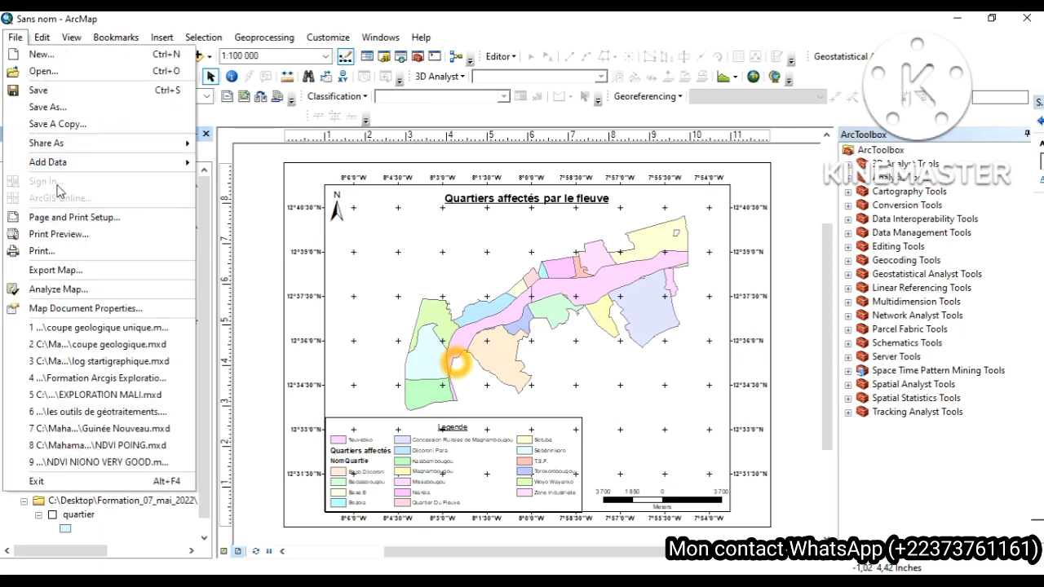
pyautogui.click(80, 271)
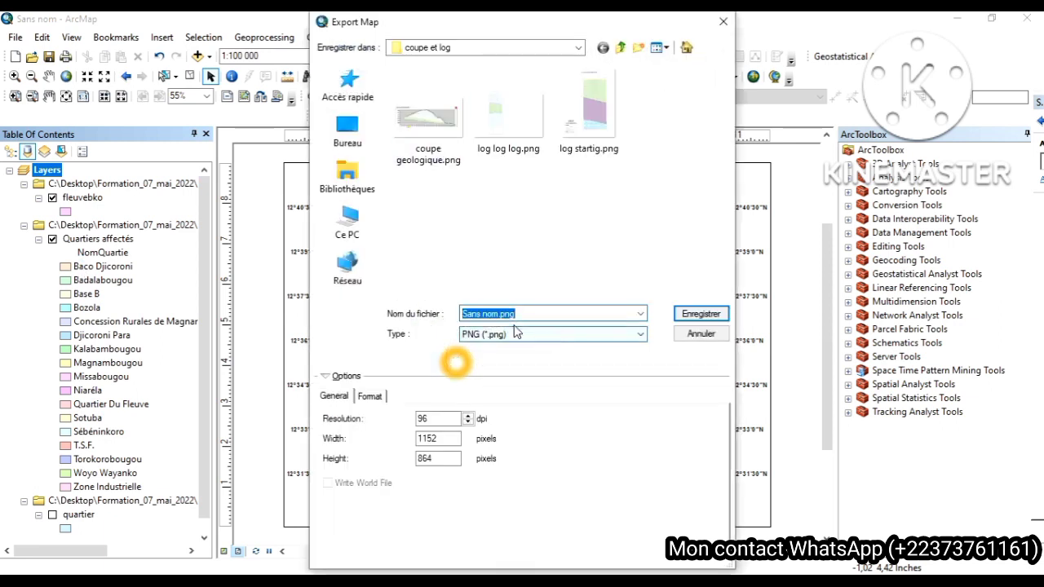
pyautogui.click(592, 340)
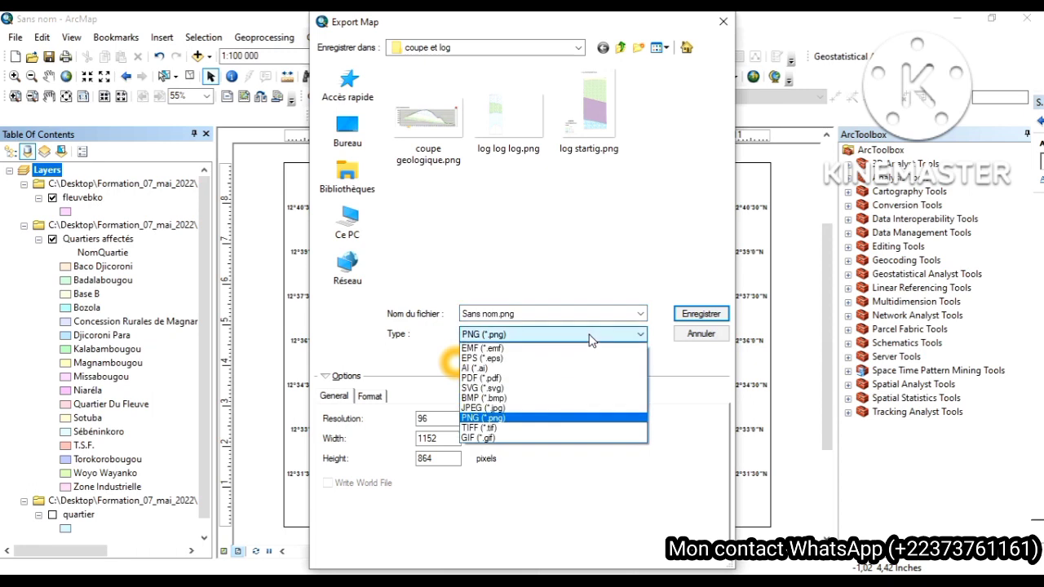
pyautogui.click(513, 378)
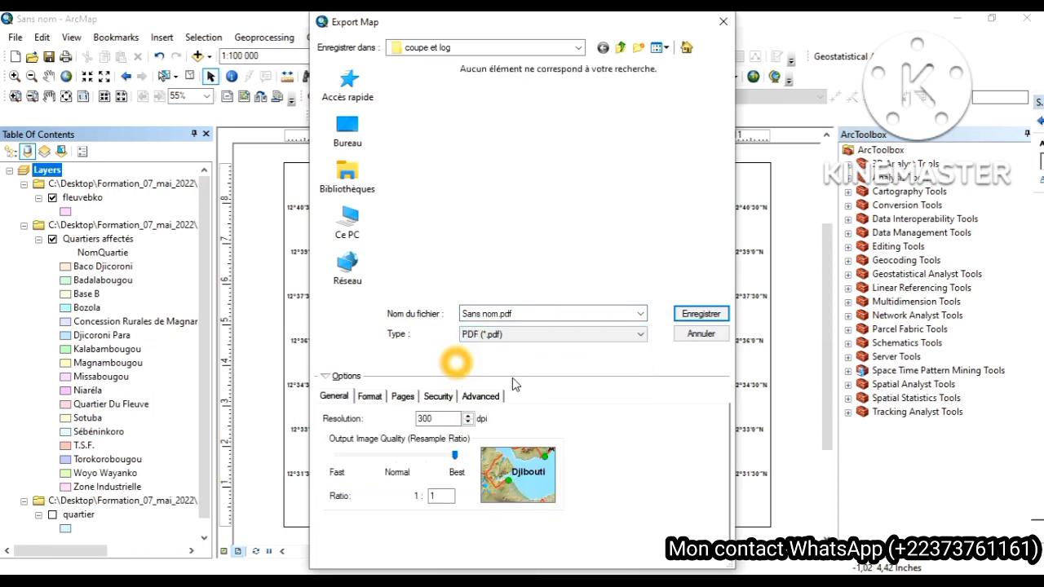
pyautogui.click(722, 25)
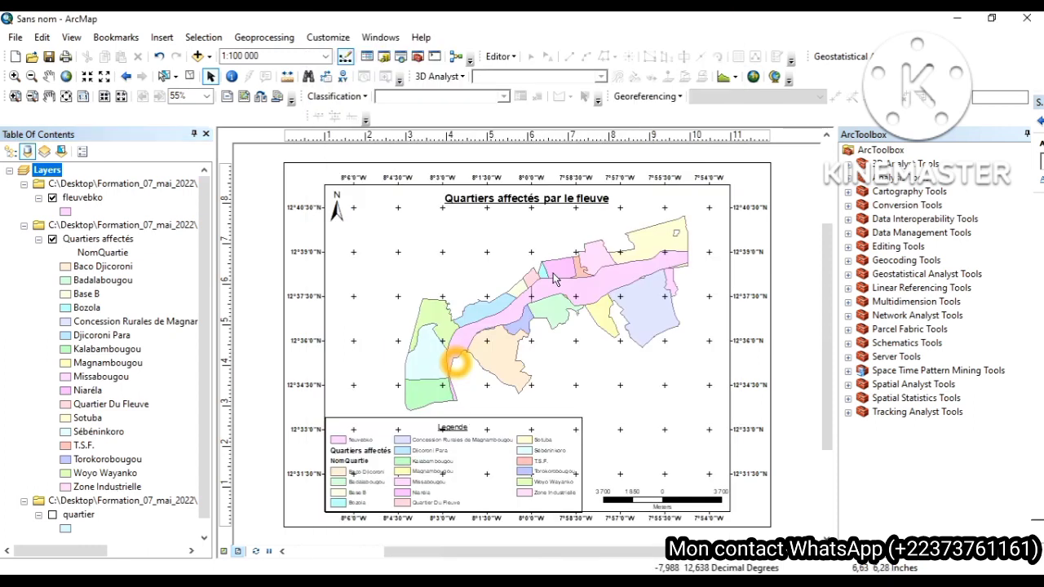
# - Rename the NomQuartie heading under the Quartiers affectés layer as "Noms"
pyautogui.click(102, 254)
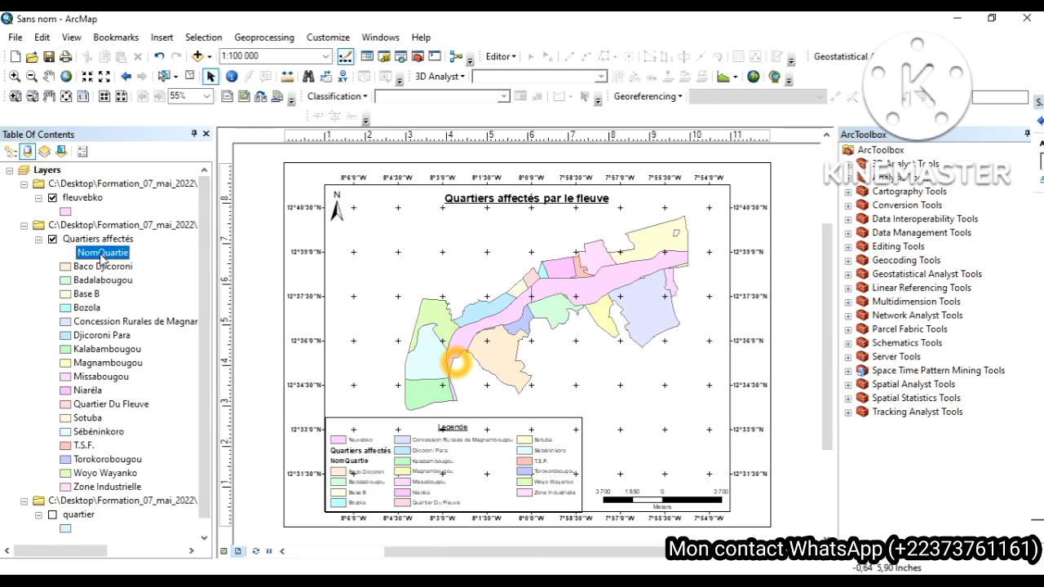
pyautogui.click(102, 255)
pyautogui.click(97, 254)
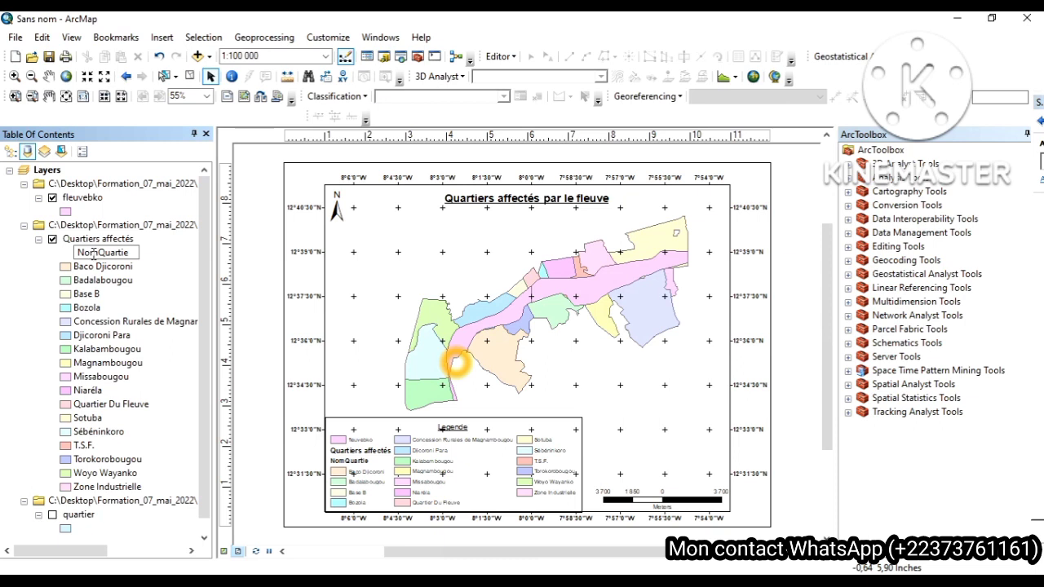
pyautogui.hotkey('ctrl', 'a')
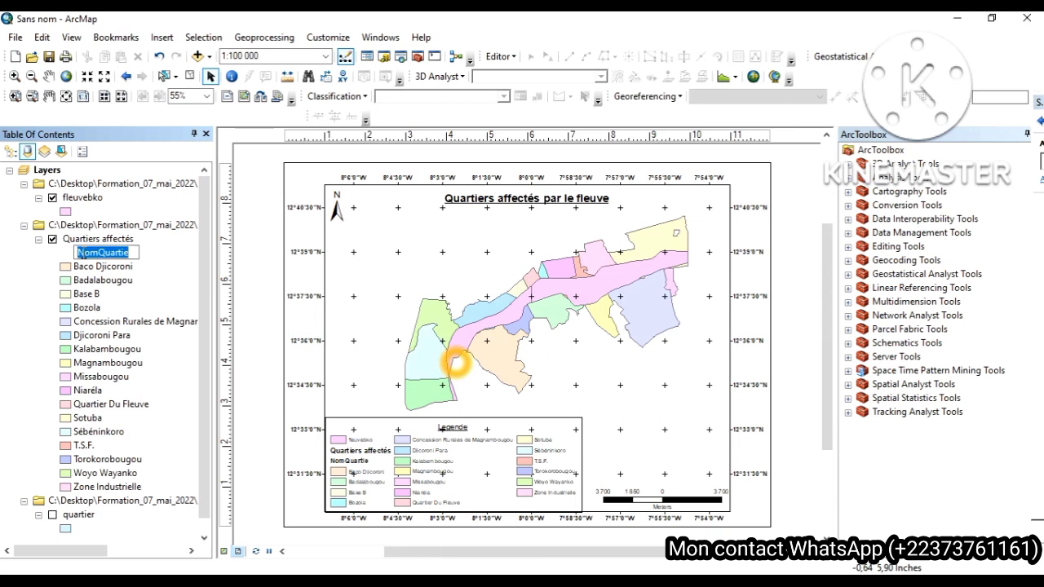
pyautogui.write('qaue')
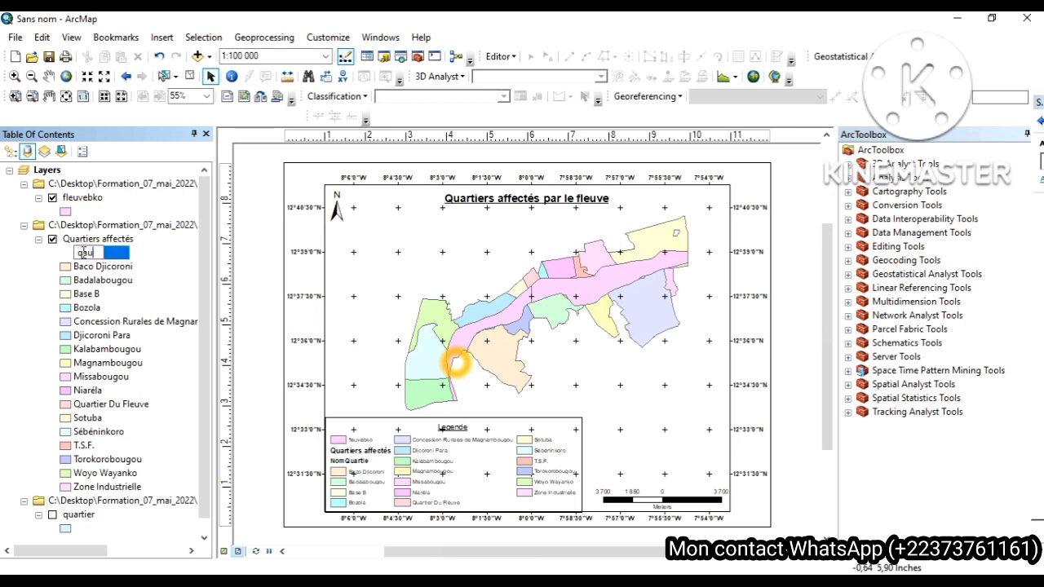
pyautogui.press('BackSpace')
pyautogui.press('BackSpace')
pyautogui.press('BackSpace')
pyautogui.write('Noms')
pyautogui.press('Return')
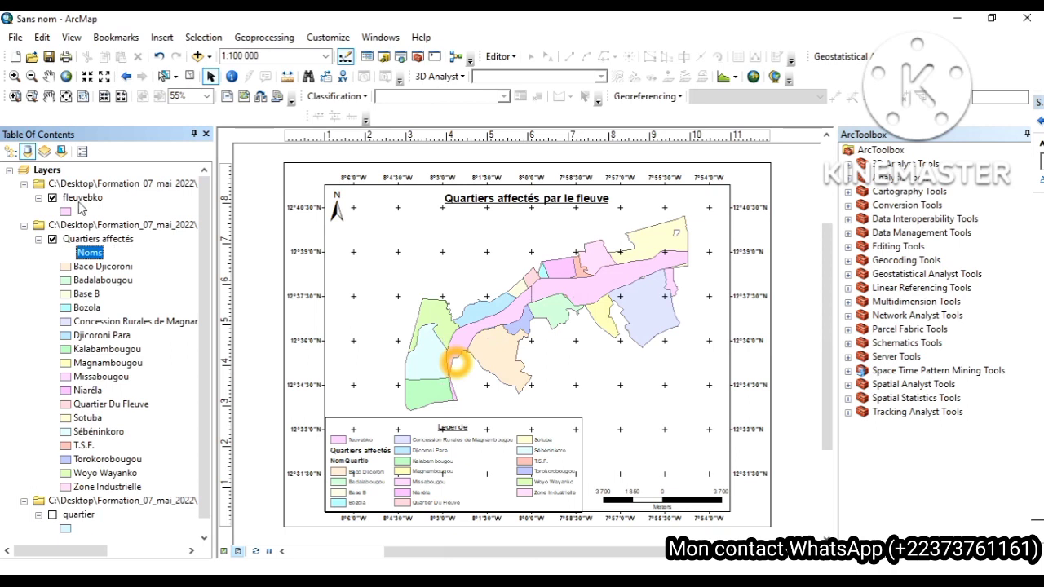
# - Rename the fleuvebko layer as "Portion du fleuve Niger"
pyautogui.click(82, 199)
pyautogui.click(98, 198)
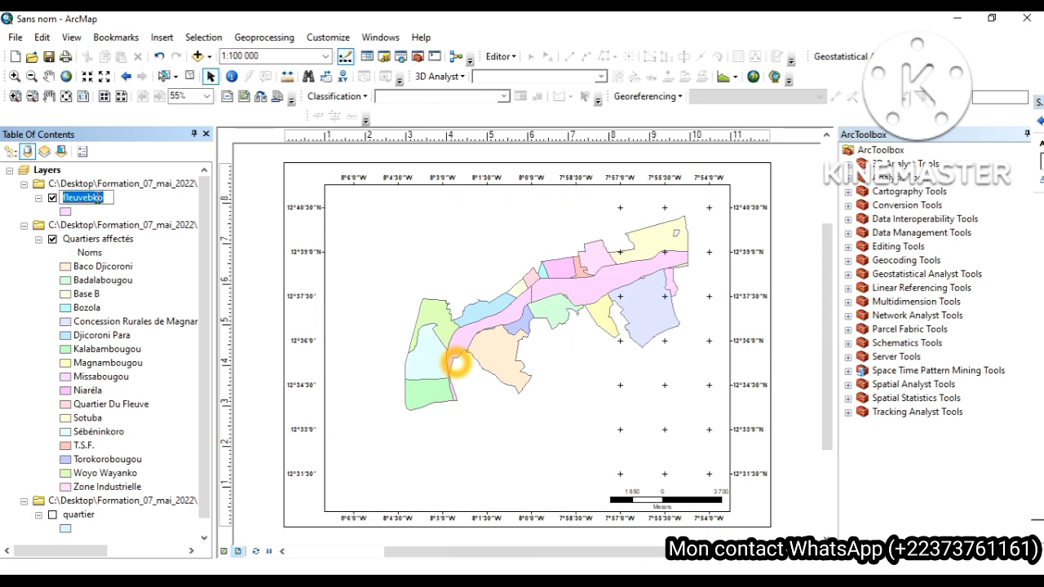
pyautogui.write('p')
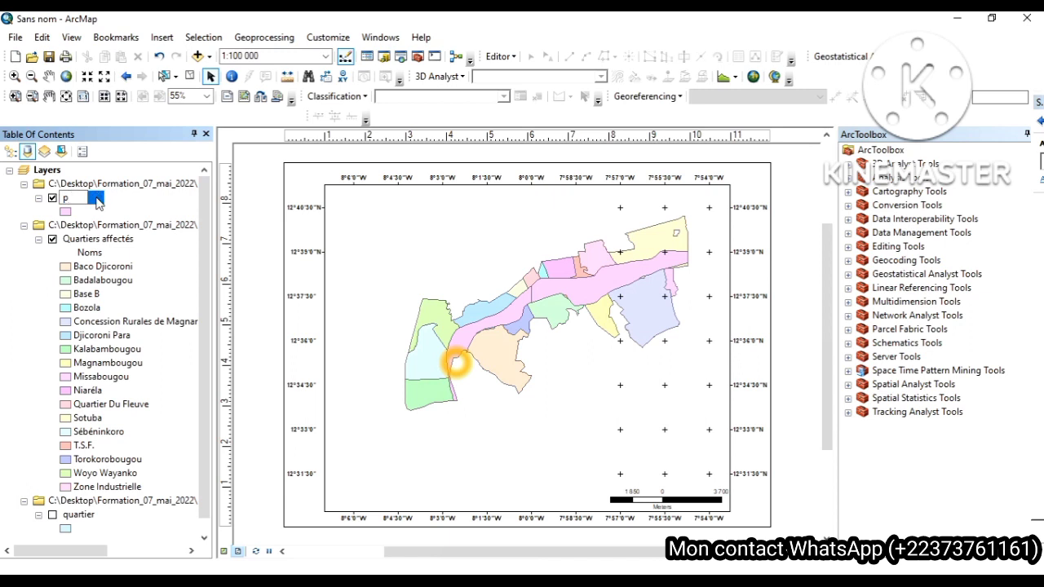
pyautogui.press('BackSpace')
pyautogui.write('Portion du fle')
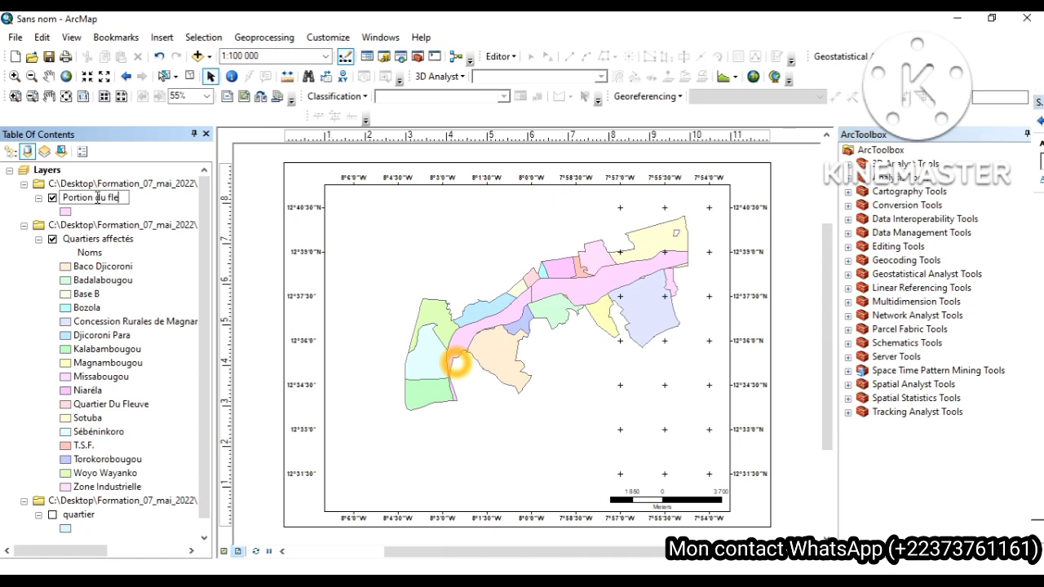
pyautogui.write('uve Niger')
pyautogui.press('Return')
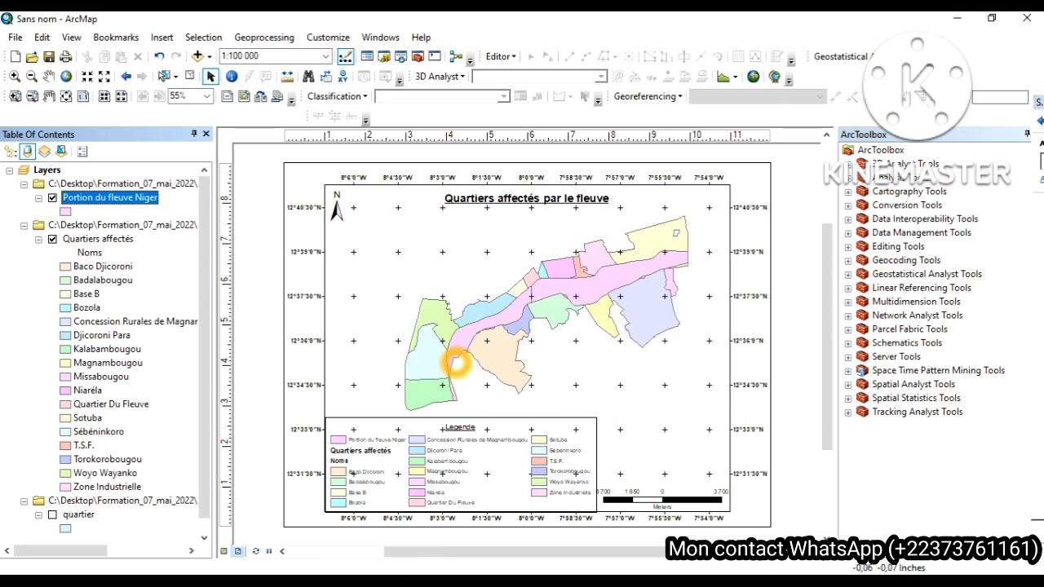
# - Switch to the PowerPoint presentation fiche des travaux pratiques.pptx and go to slide 4 to consult the following exercise
pyautogui.moveTo(497, 581)
pyautogui.click(500, 543)
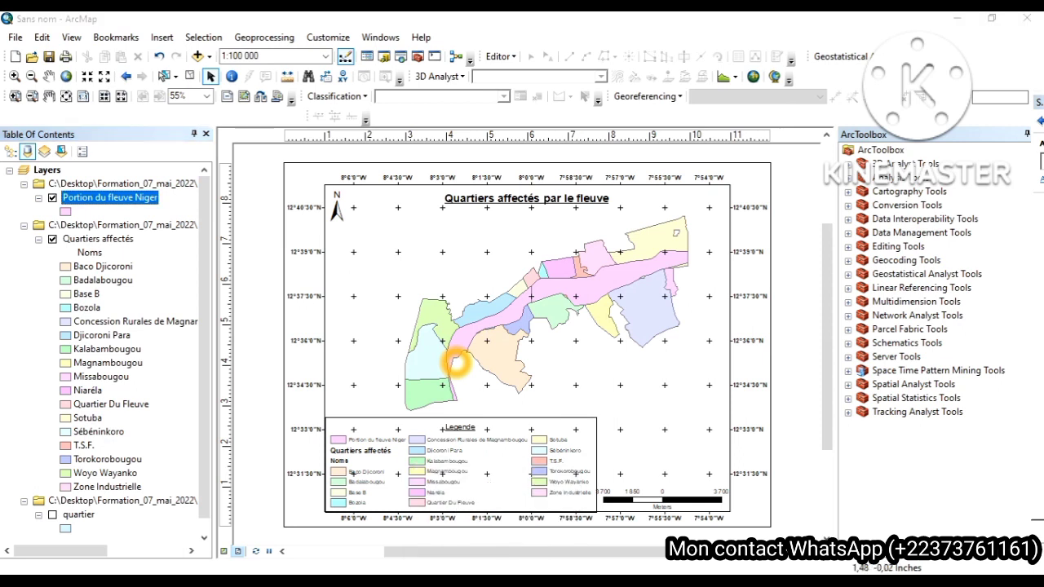
pyautogui.moveTo(497, 581)
pyautogui.click(508, 559)
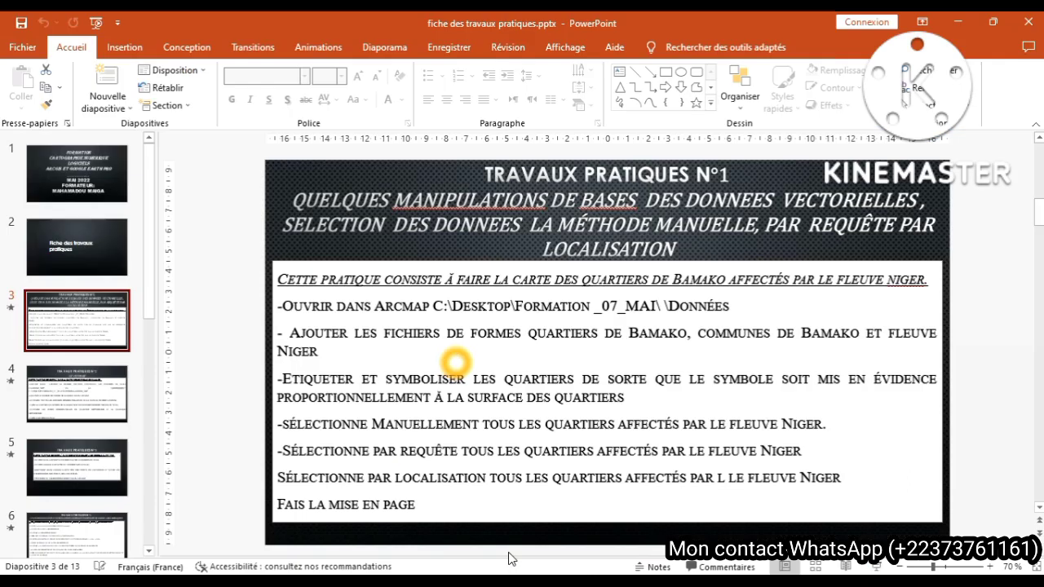
pyautogui.click(993, 22)
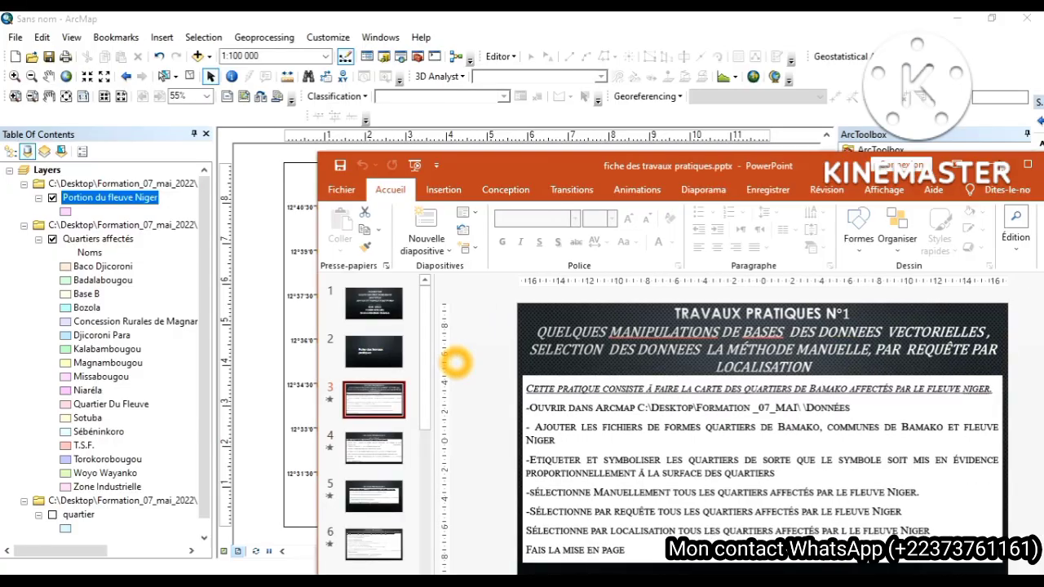
pyautogui.click(1029, 169)
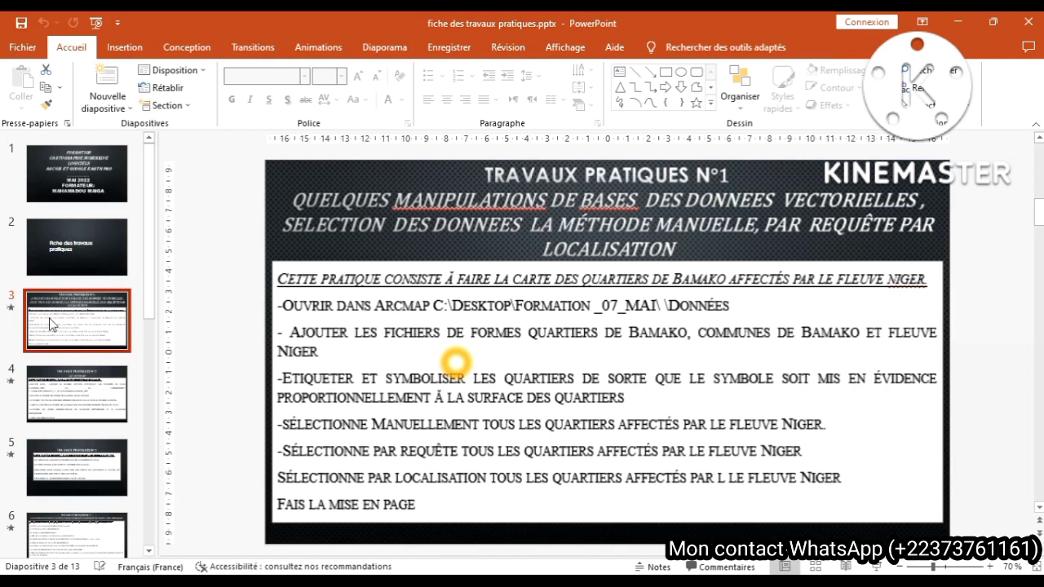
pyautogui.click(80, 416)
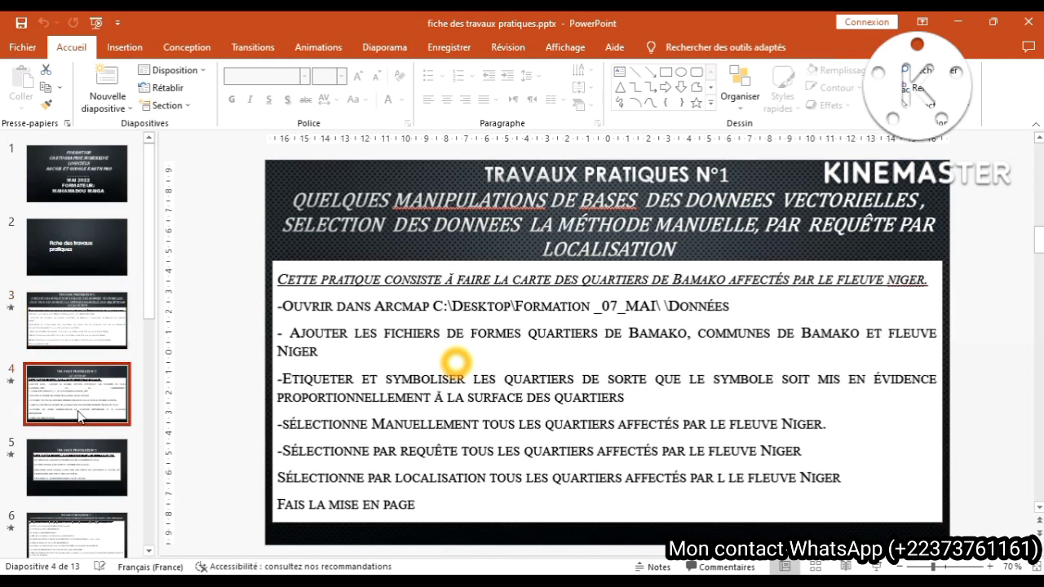